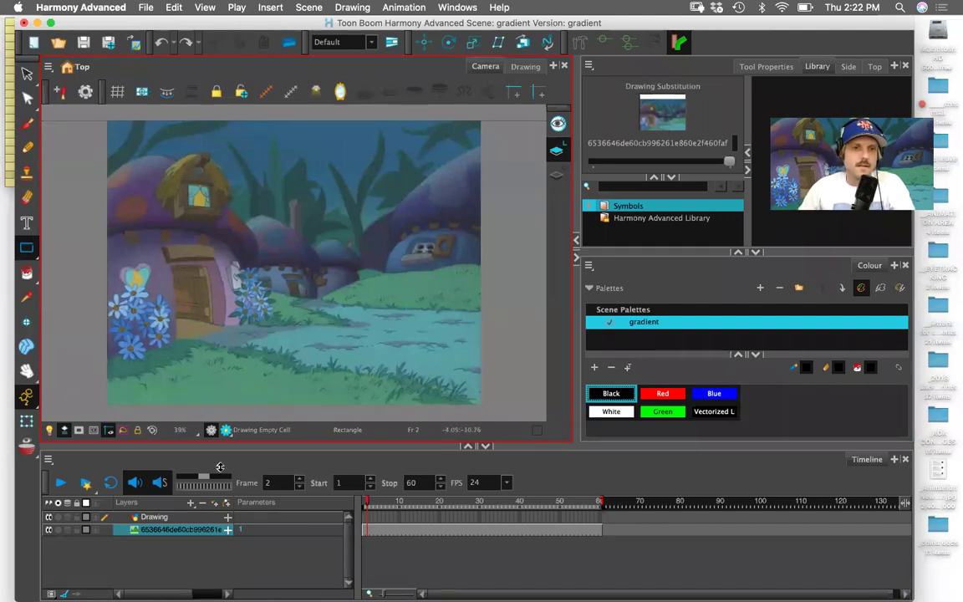
Select the Drawing layer and choose the Line tool, trying one stroke at the roof's left edge and undoing it
click(155, 518)
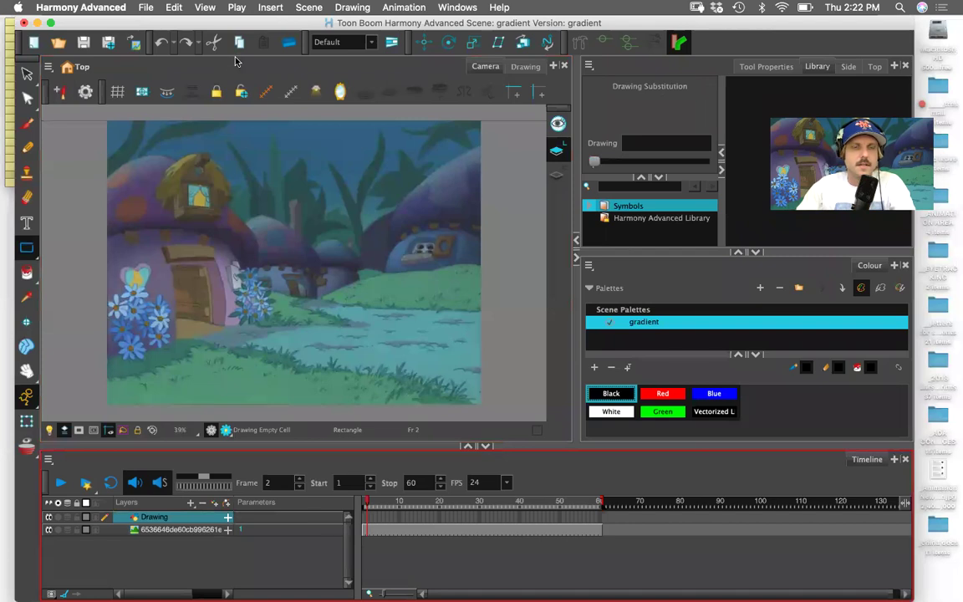
scroll(303, 253, up, 5)
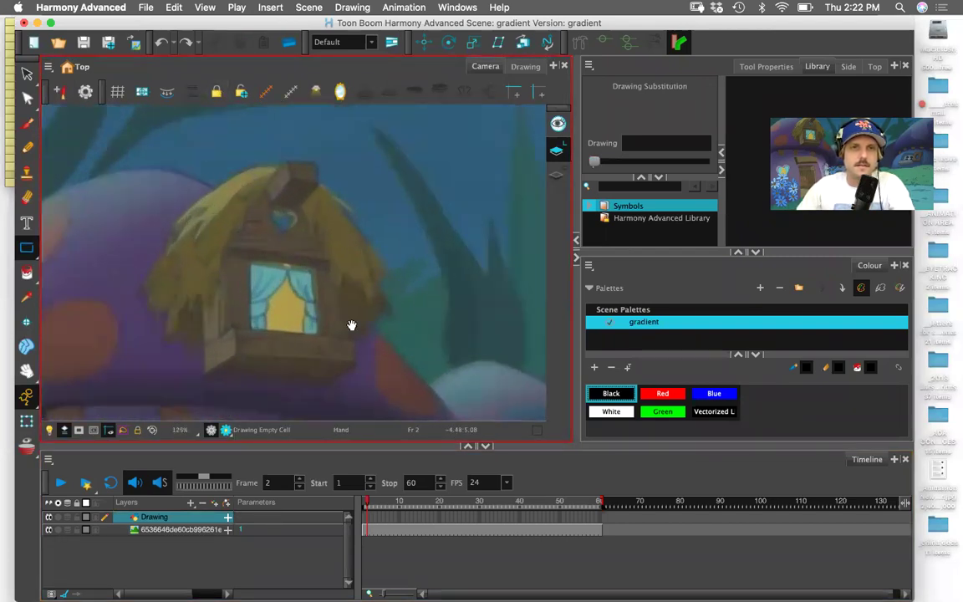
drag(351, 324, 323, 215)
scroll(318, 234, down, 2)
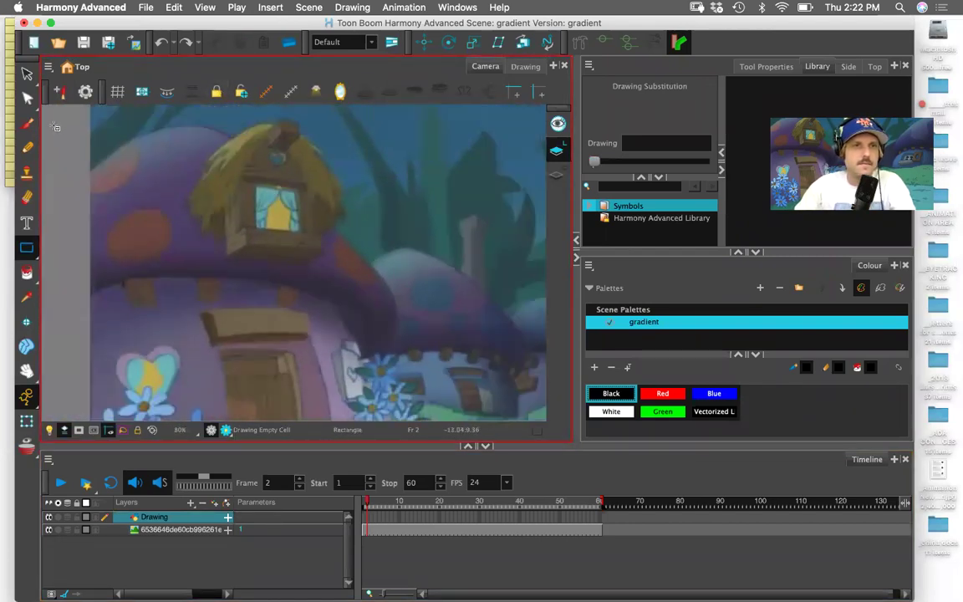
drag(27, 248, 58, 248)
mouse_move(85, 175)
mouse_down()
mouse_move(160, 119)
mouse_move(180, 125)
mouse_up()
key(super+z)
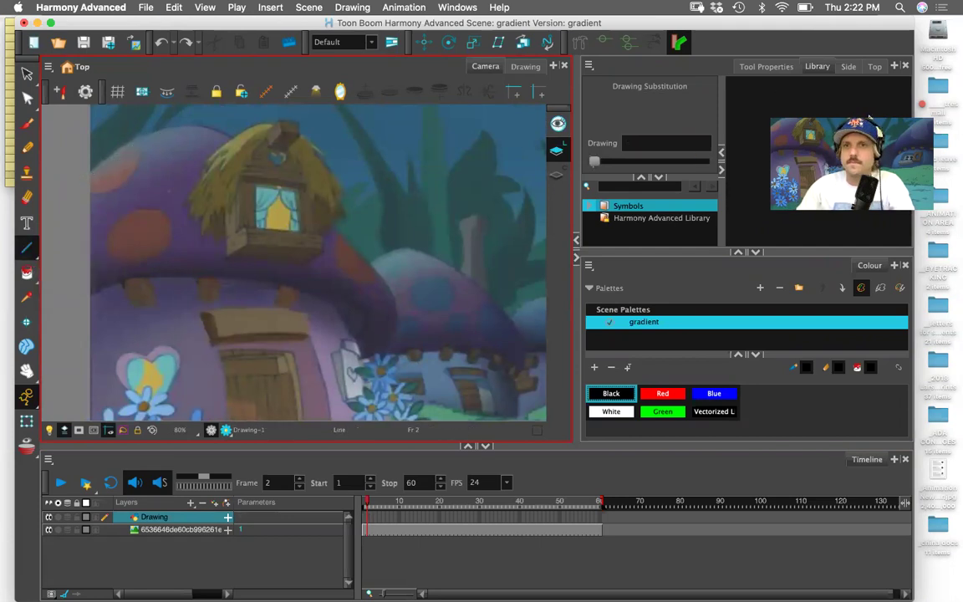
Try a line size of 5 with a test stroke across the house, and undo the stroke
click(853, 157)
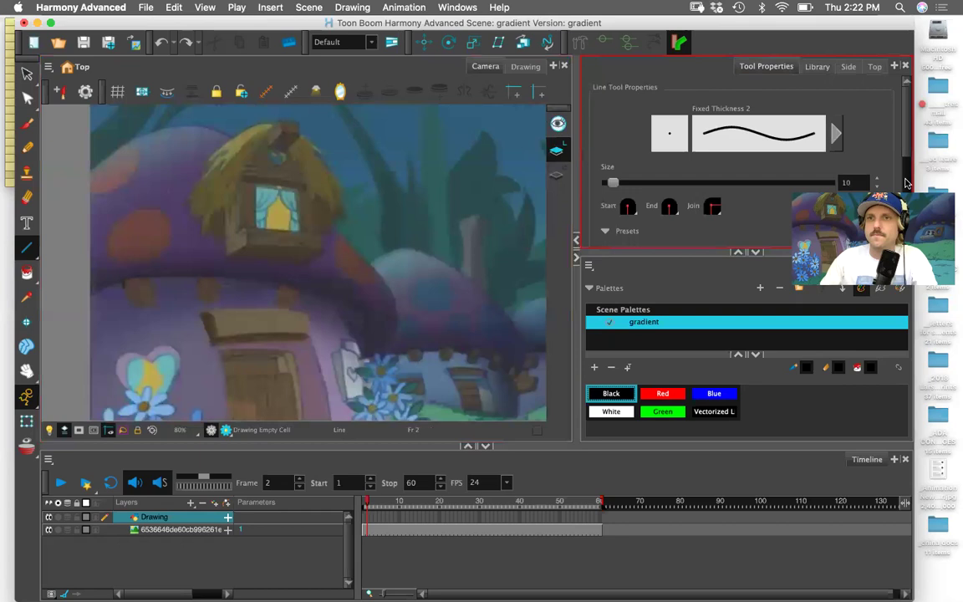
drag(852, 181, 828, 183)
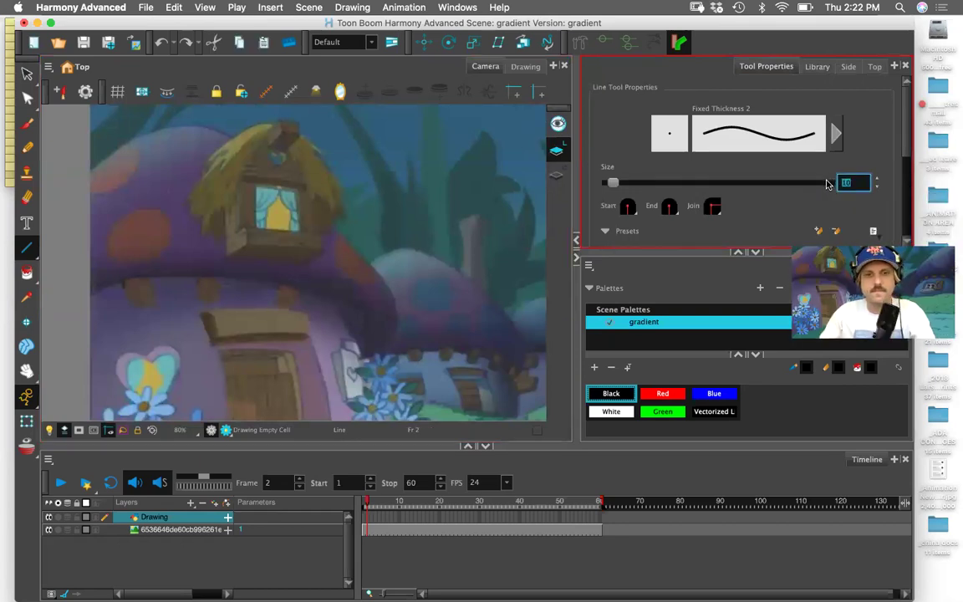
text(5)
key(Return)
drag(363, 174, 284, 286)
key(super+z)
Set the Line tool's size to 3, checking it with a test stroke that is undone
drag(859, 183, 812, 190)
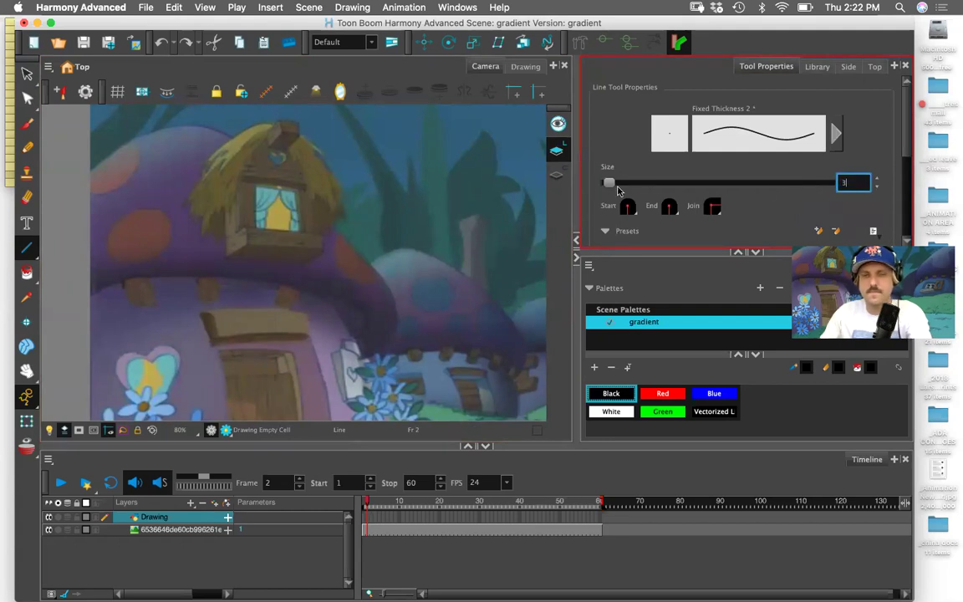
text(3)
key(Return)
drag(341, 147, 286, 279)
key(super+z)
Trace the large mushroom roof's upper contour with curved lines from beyond the picture's left edge, over the peak, around the right rim
key(2)
key(space)
drag(242, 202, 297, 265)
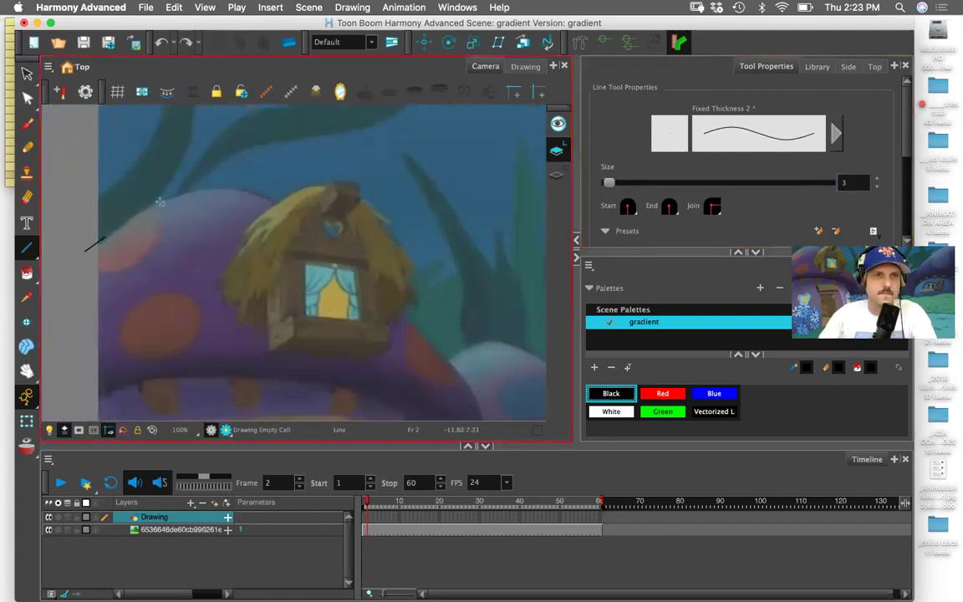
mouse_move(159, 201)
mouse_down()
mouse_move(197, 189)
mouse_move(151, 191)
mouse_move(214, 187)
mouse_move(447, 321)
mouse_move(451, 365)
mouse_move(294, 172)
mouse_move(295, 183)
mouse_up()
key(space)
drag(333, 319, 288, 209)
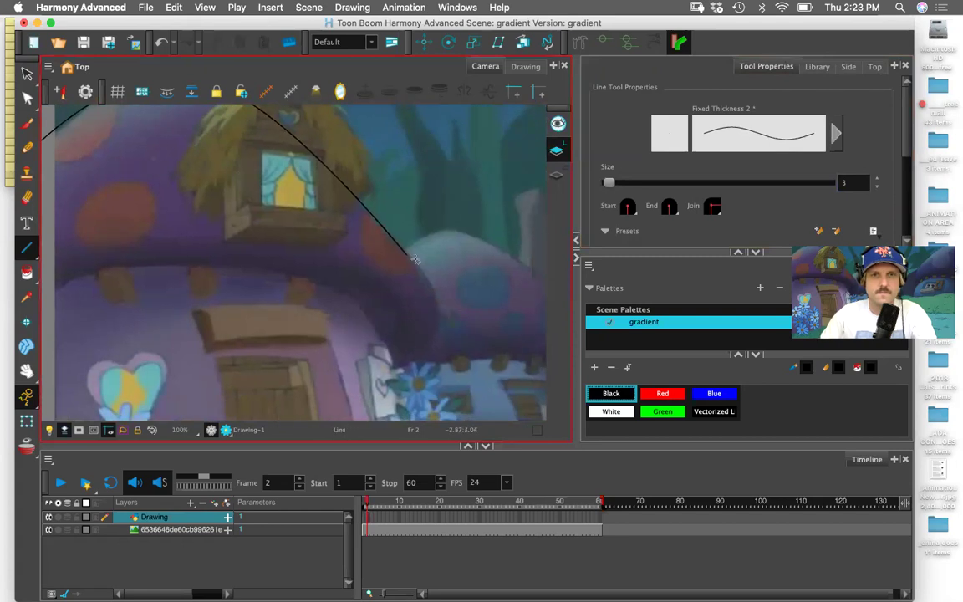
mouse_move(413, 264)
mouse_down()
mouse_move(399, 374)
mouse_move(475, 335)
mouse_up()
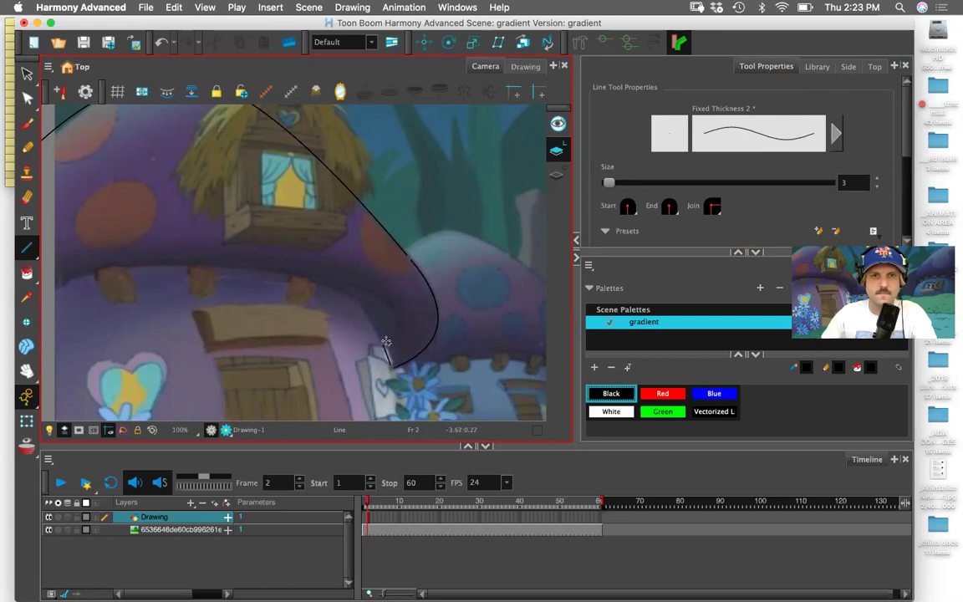
Trace the roof's underside back to the left and close the outline with a vertical line outside the picture's left edge
drag(400, 334, 445, 320)
mouse_move(313, 268)
mouse_down()
mouse_move(281, 264)
mouse_move(433, 277)
mouse_up()
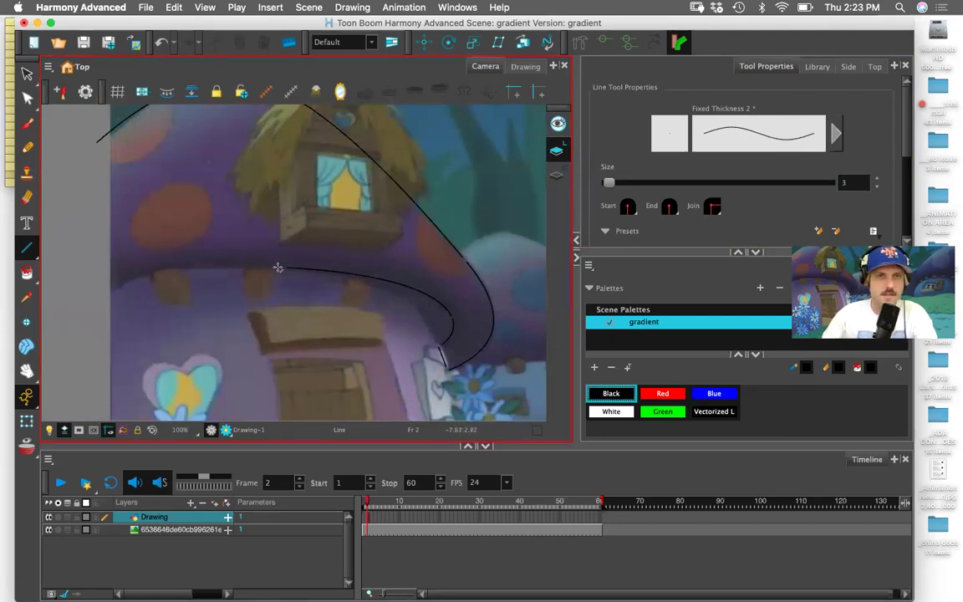
drag(277, 267, 184, 263)
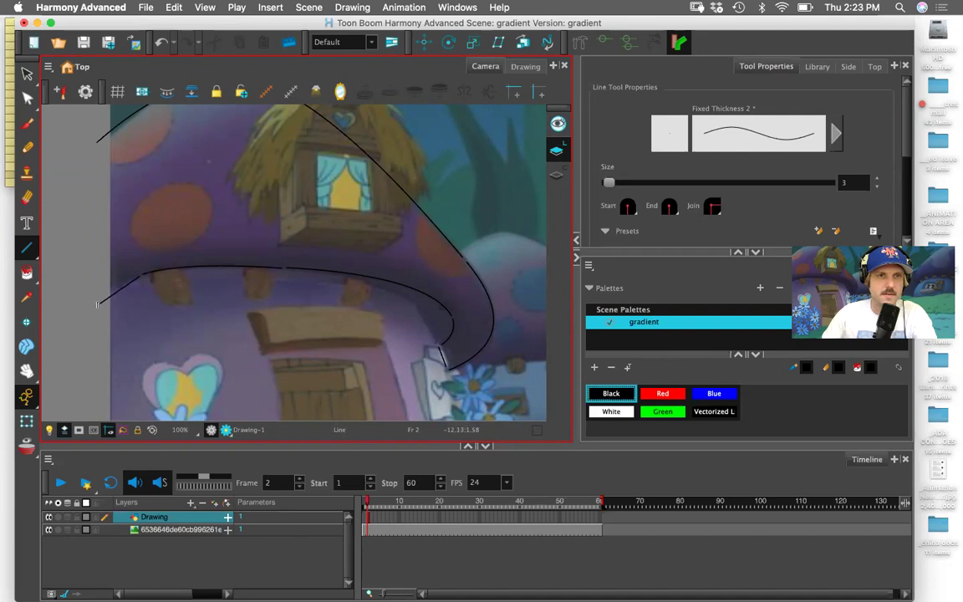
drag(100, 126, 99, 314)
Outline the three red spots on the large mushroom roof with curved line strokes
scroll(176, 254, up, 3)
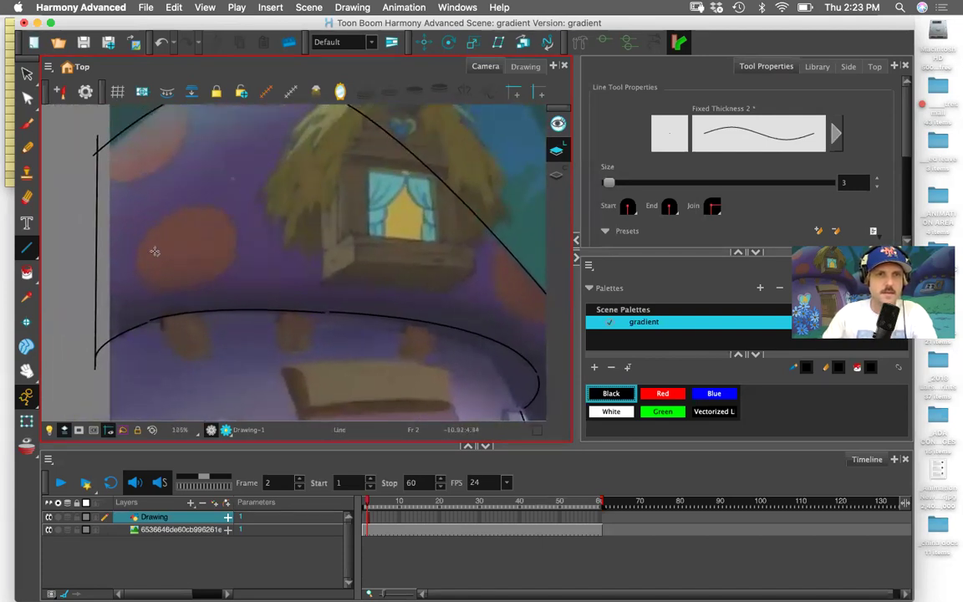
drag(192, 209, 156, 210)
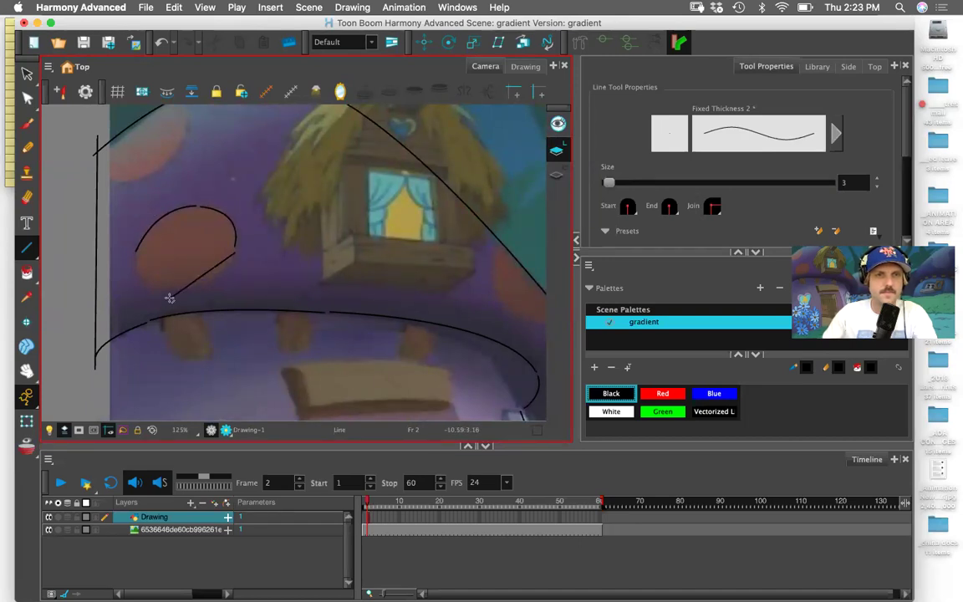
drag(167, 290, 212, 298)
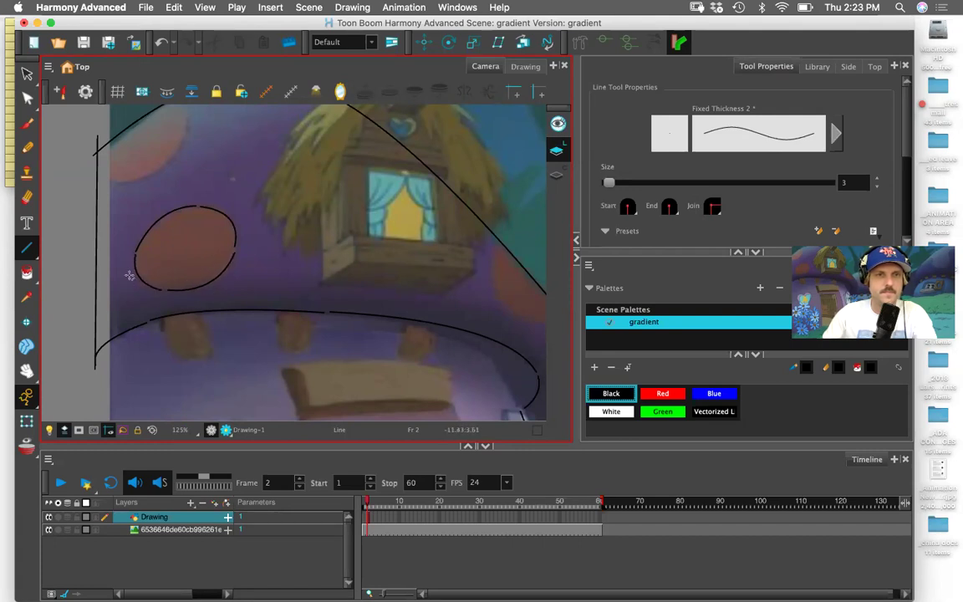
drag(130, 275, 163, 265)
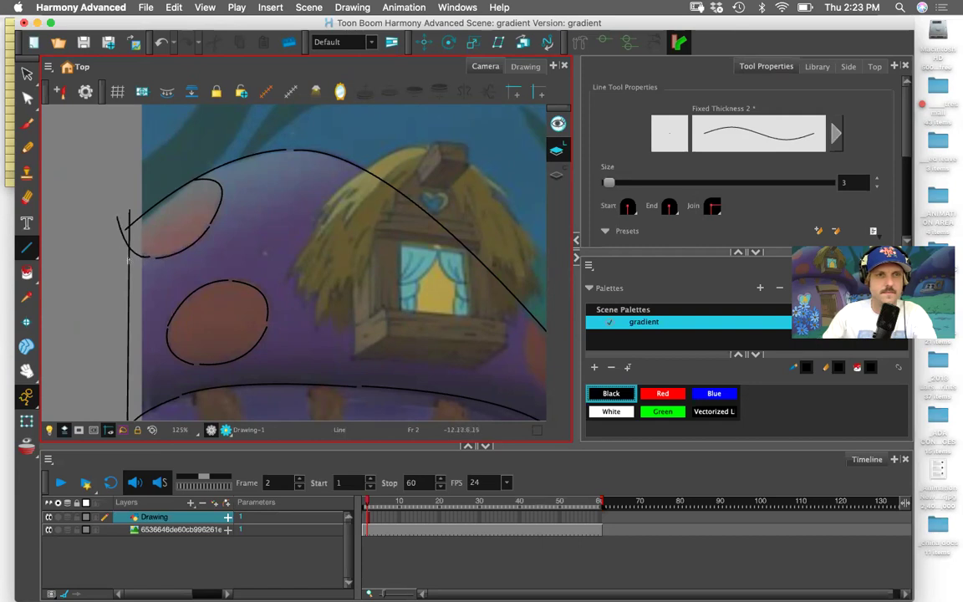
drag(241, 219, 105, 143)
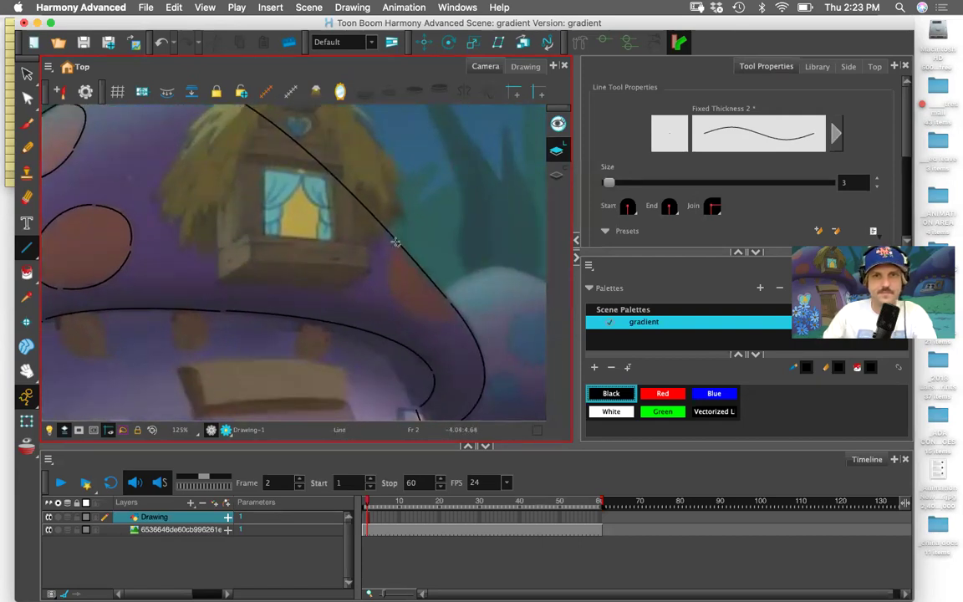
drag(406, 307, 389, 289)
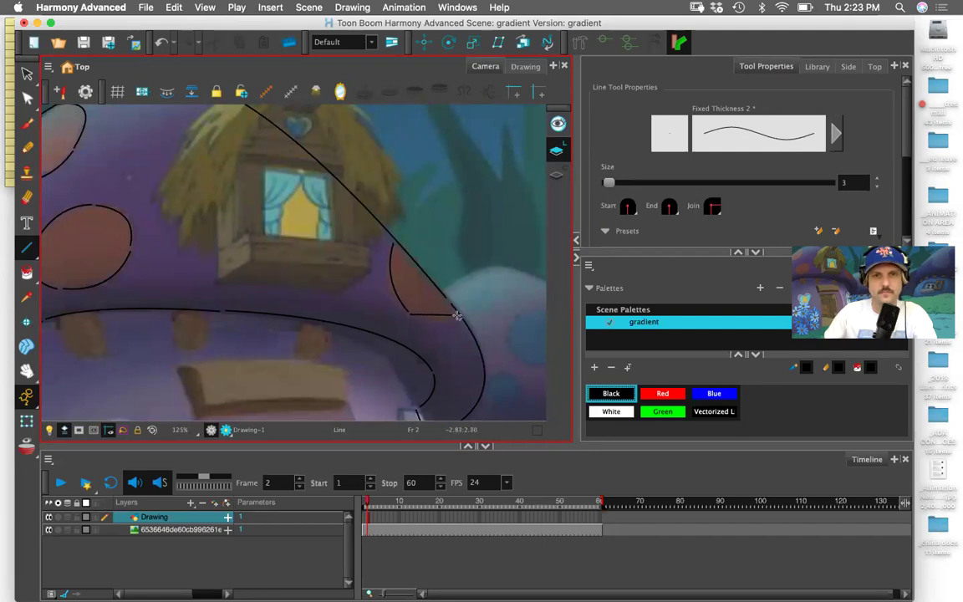
drag(313, 303, 459, 371)
With the Contour Editor, join the two stroke ends at the bottom of the upper-left spot and smooth the curve there
key(2)
drag(157, 213, 396, 327)
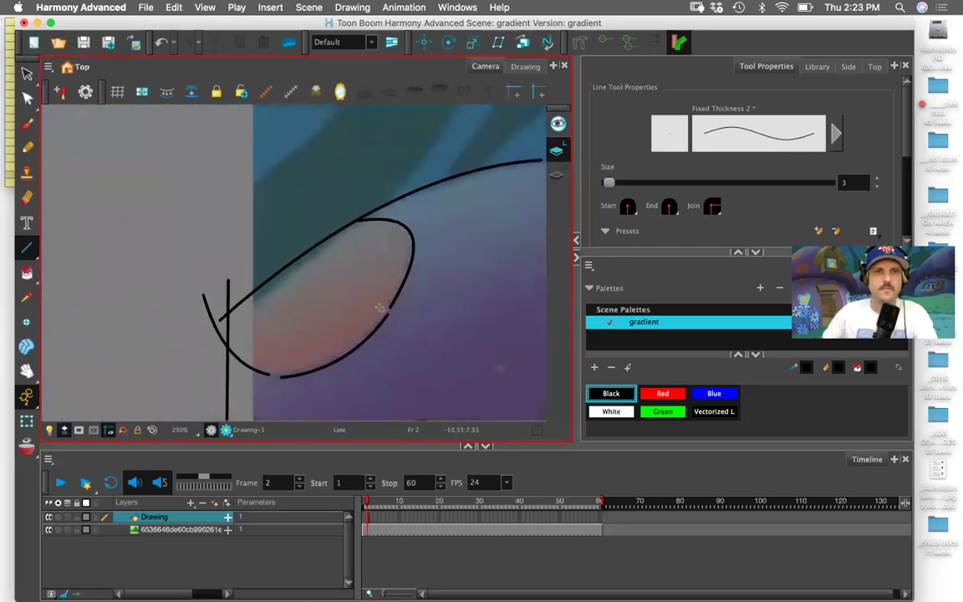
scroll(379, 307, up, 5)
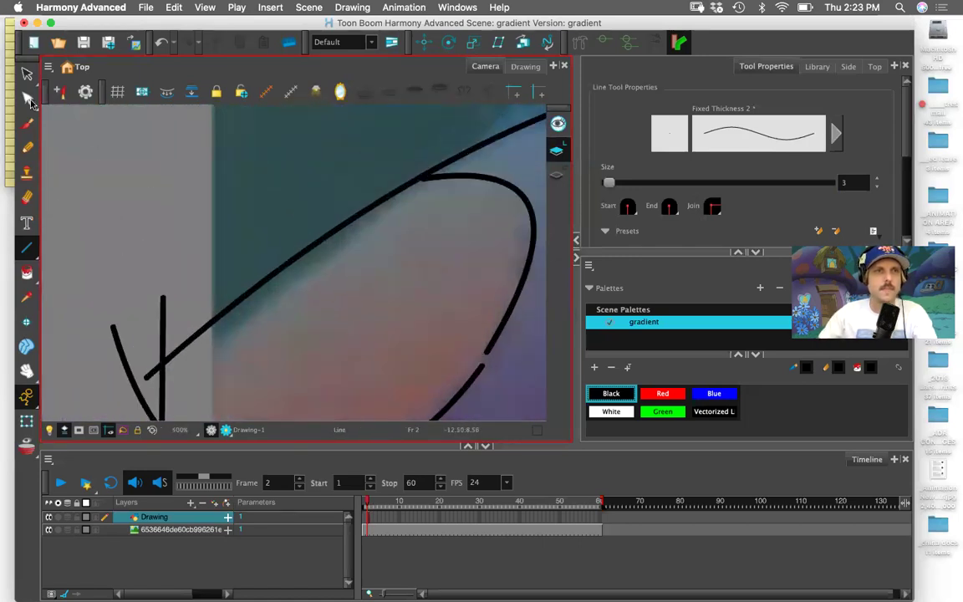
key(alt+q)
drag(243, 327, 289, 177)
scroll(263, 253, up, 4)
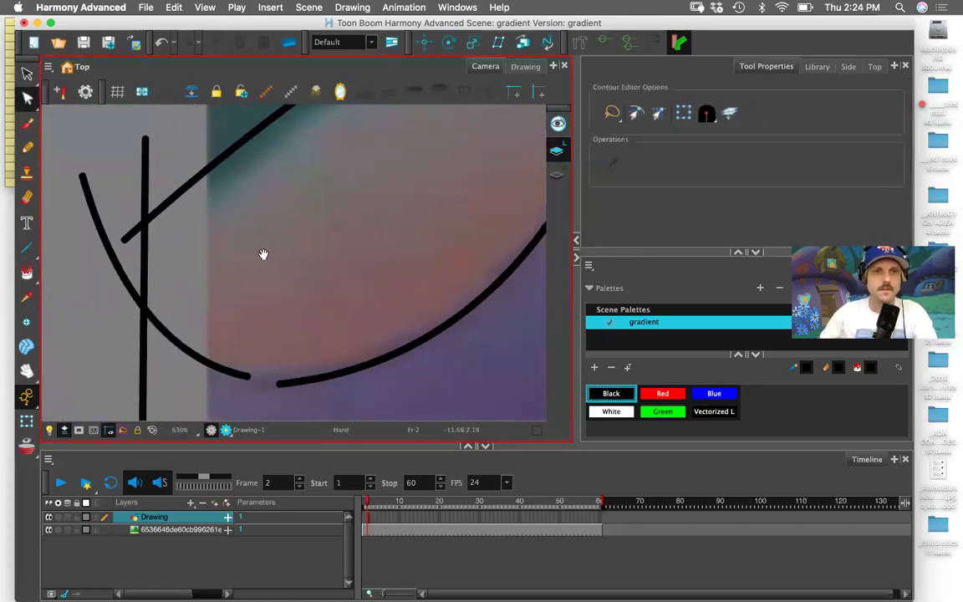
click(144, 298)
click(191, 310)
scroll(192, 311, down, 5)
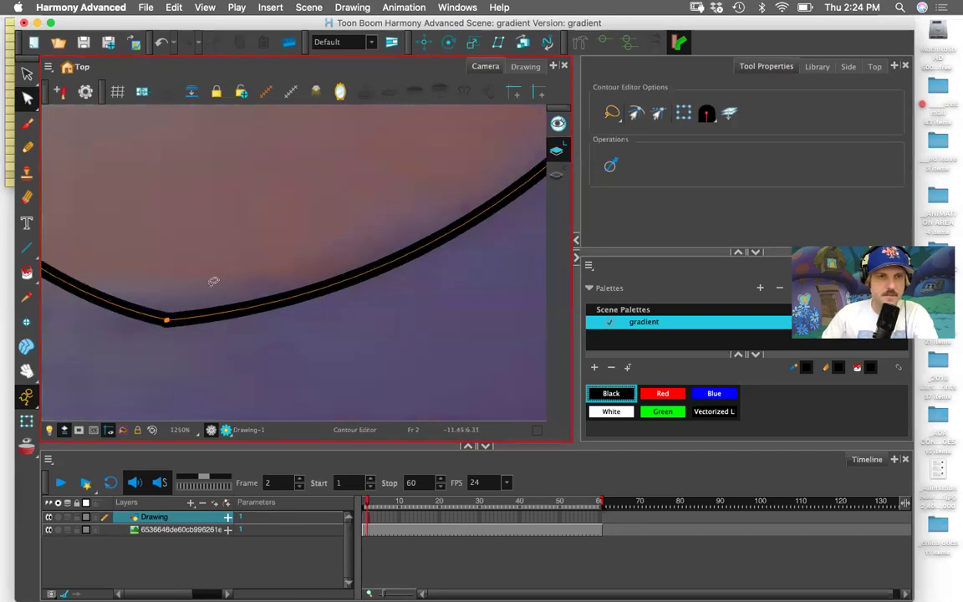
click(219, 275)
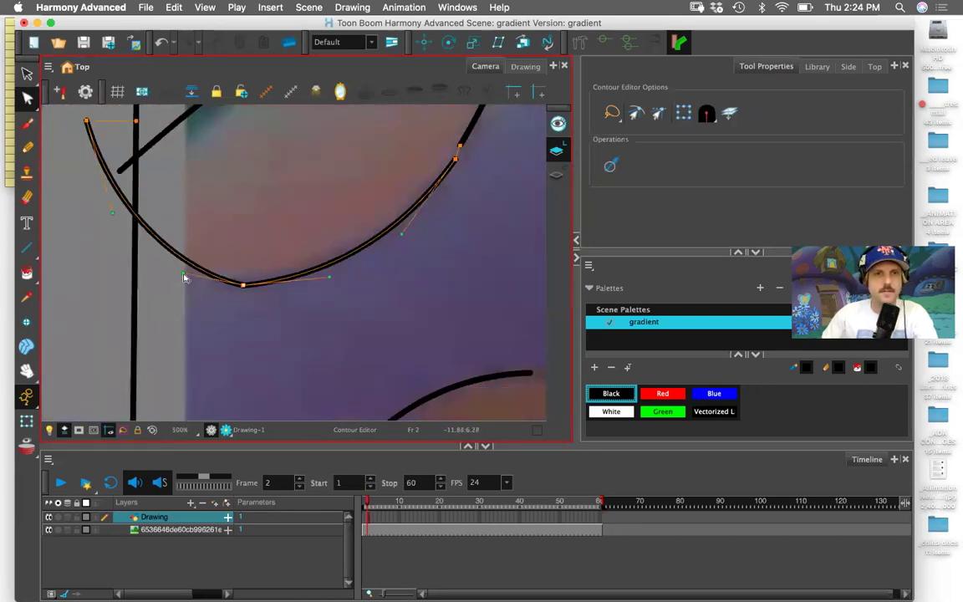
drag(184, 275, 188, 290)
Close the gap on the upper-left spot's right side and attach the spot's top end to the roof line
key(space)
drag(305, 204, 174, 305)
key(2)
key(2)
key(2)
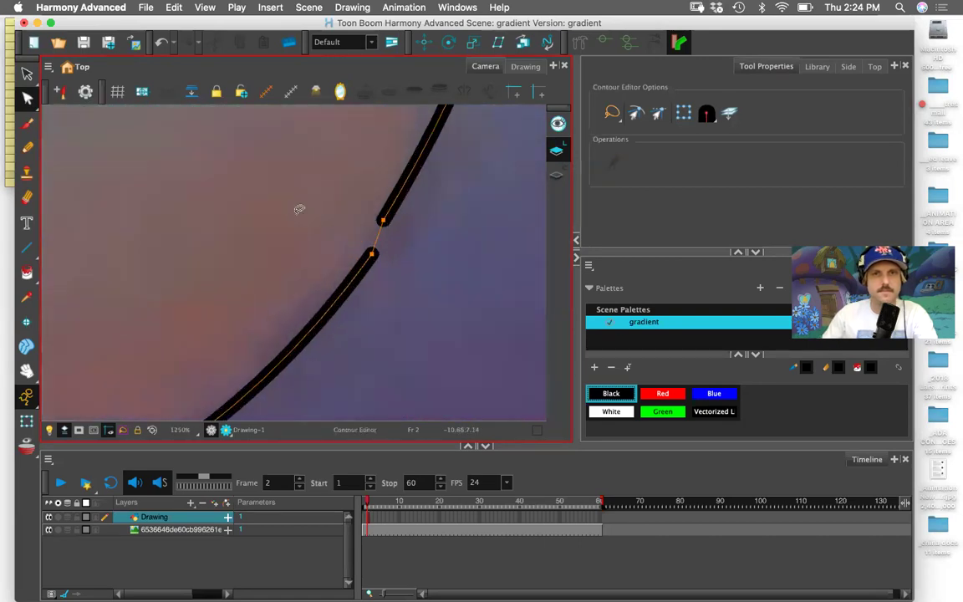
mouse_move(300, 209)
mouse_down()
mouse_move(290, 264)
mouse_move(316, 326)
mouse_move(272, 357)
mouse_up()
scroll(284, 222, down, 5)
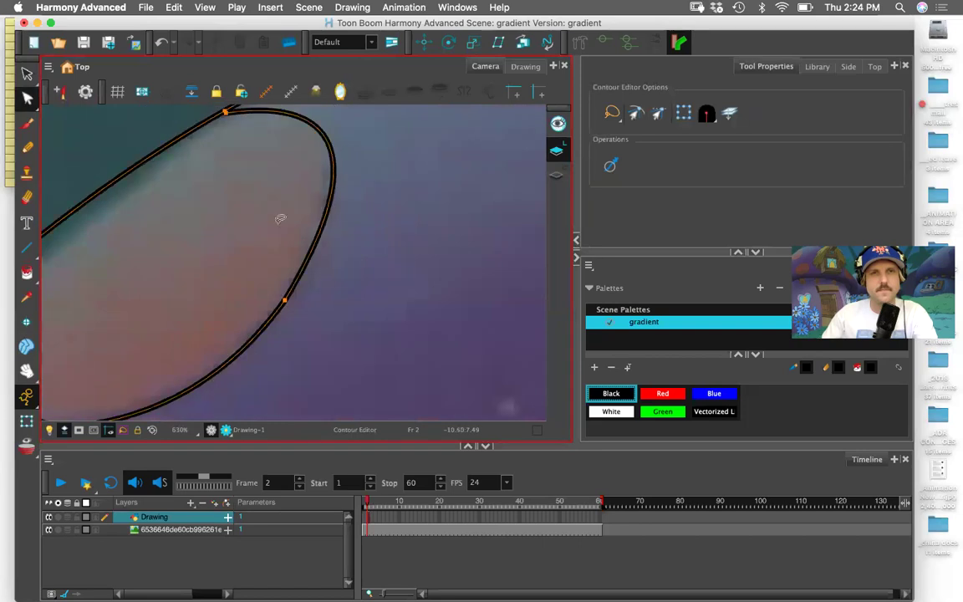
scroll(268, 323, up, 5)
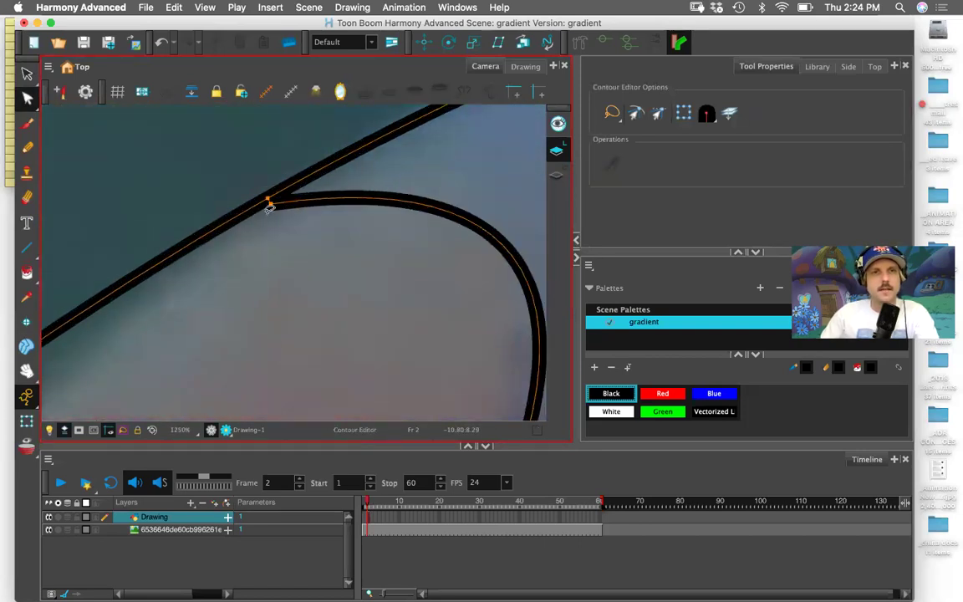
drag(268, 207, 262, 205)
Join the roof outline's two stroke ends at the peak so the top contour is continuous
key(1)
key(1)
drag(355, 267, 116, 206)
drag(342, 223, 117, 267)
key(1)
key(1)
key(2)
key(2)
key(2)
key(2)
mouse_move(273, 146)
mouse_down()
mouse_move(300, 279)
mouse_move(253, 256)
mouse_up()
drag(373, 178, 356, 281)
mouse_move(330, 223)
mouse_down()
mouse_move(246, 217)
mouse_move(267, 221)
mouse_up()
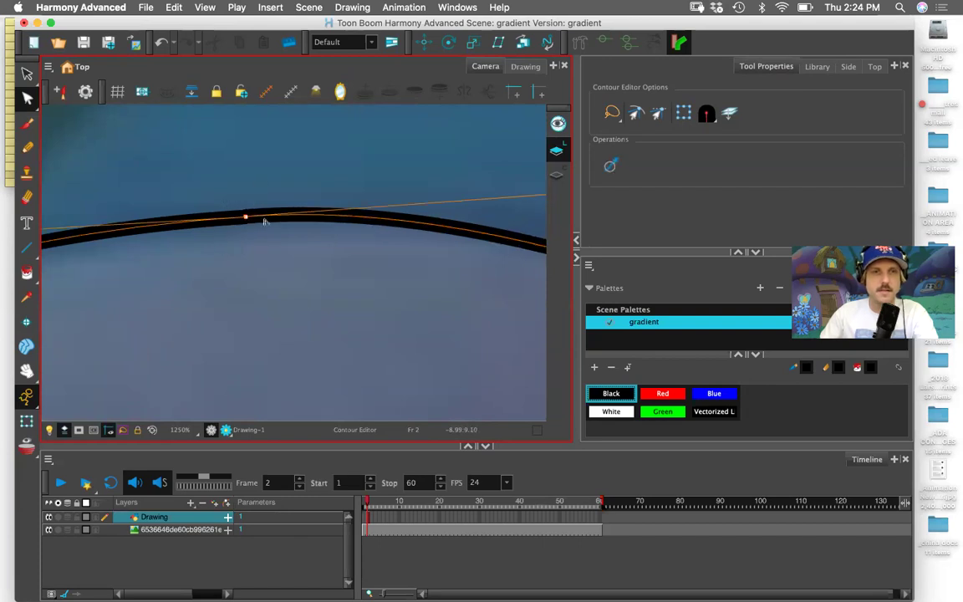
Bend the roof line beyond the peak upward to follow the painted edge beside the thatched dormer
key(1)
scroll(307, 245, down, 3)
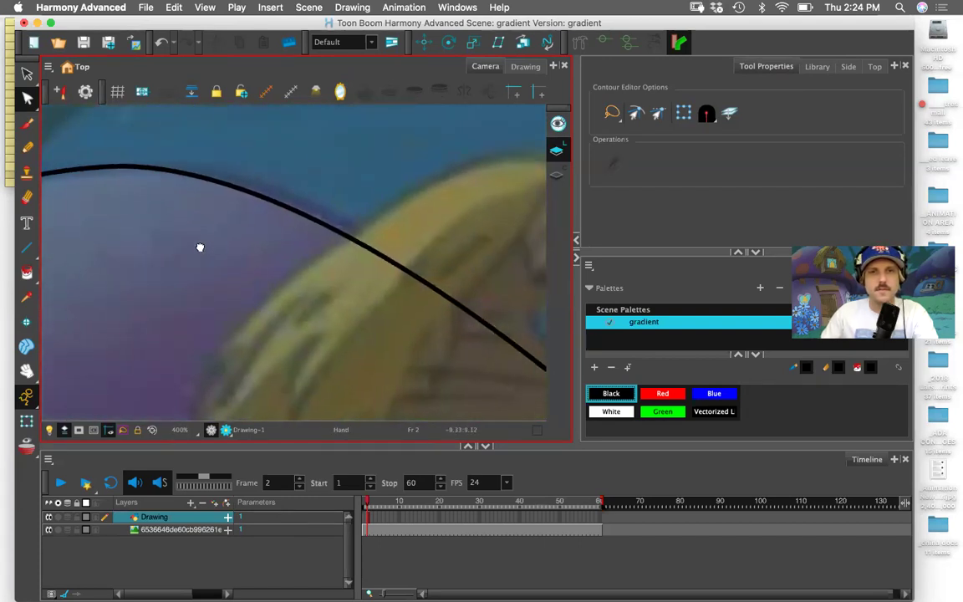
click(301, 241)
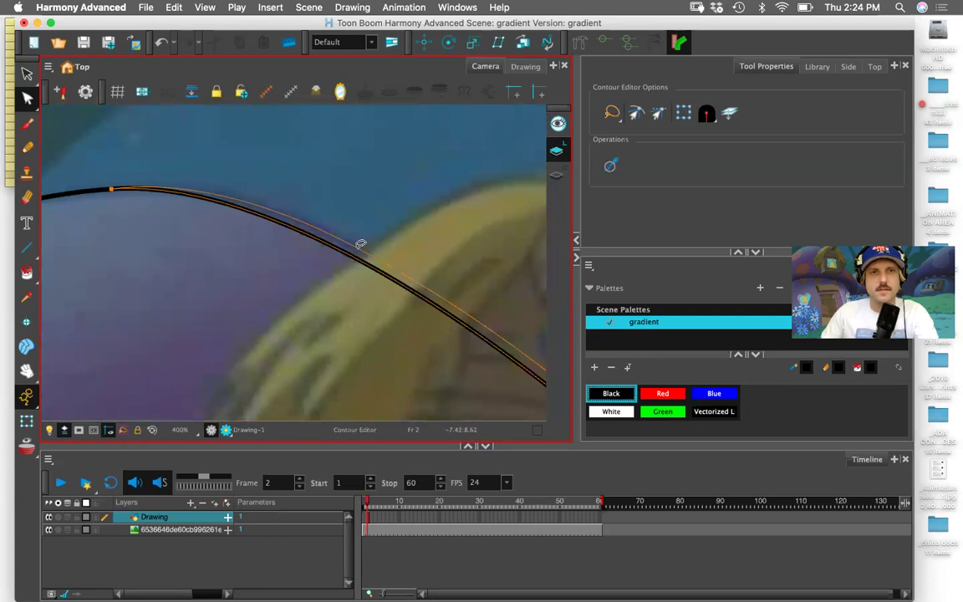
mouse_move(361, 249)
mouse_down()
mouse_move(199, 189)
mouse_move(246, 135)
mouse_move(333, 263)
mouse_move(258, 211)
mouse_up()
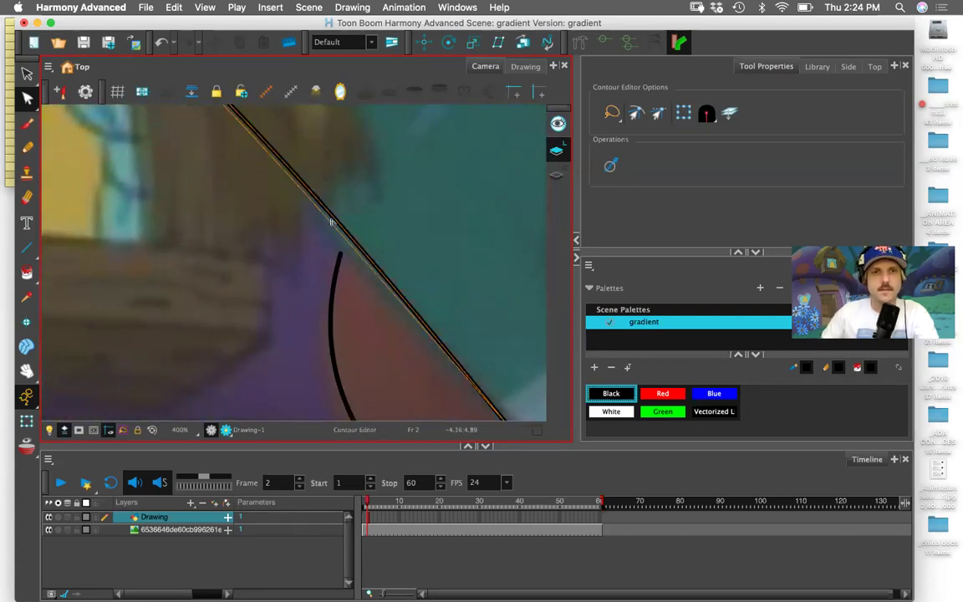
Move the upper end of the right spot's contour onto the roof's outer line
scroll(393, 290, up, 2)
key(2)
key(2)
key(2)
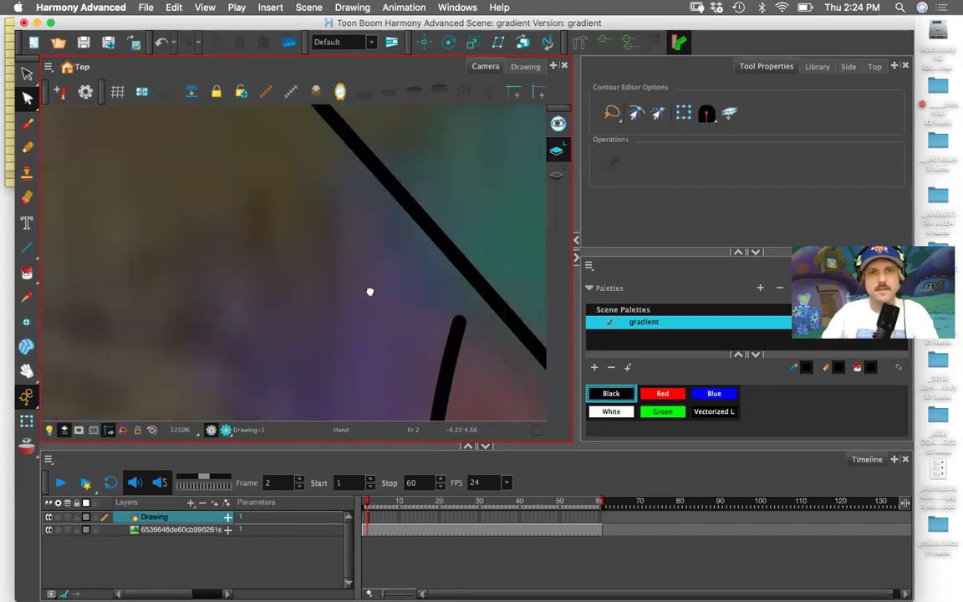
drag(402, 305, 262, 228)
click(315, 245)
drag(318, 249, 334, 214)
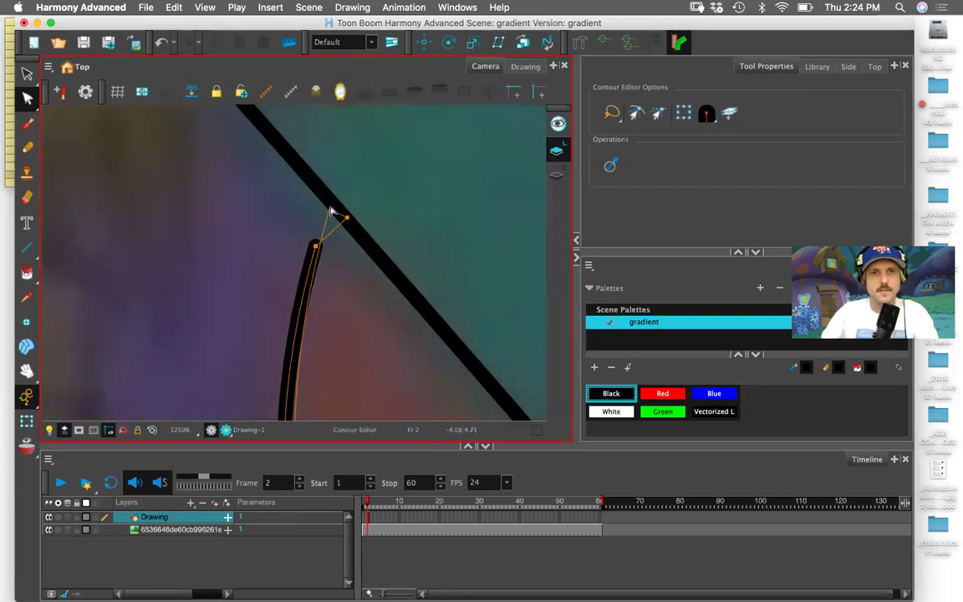
Join the two strokes at the right spot's lower-left corner and adjust the curve to follow the painted spot
key(1)
key(1)
key(1)
drag(389, 363, 329, 166)
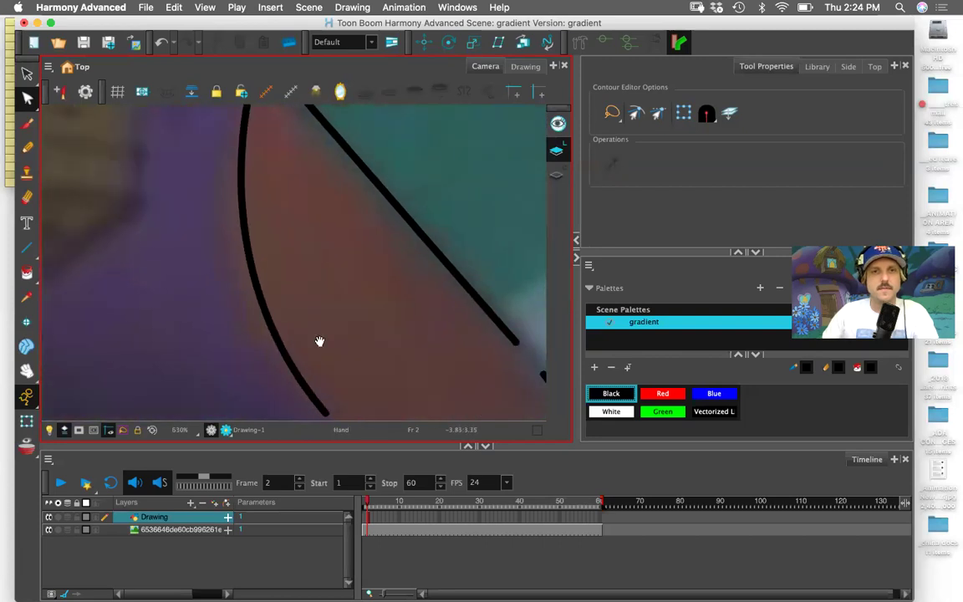
drag(320, 342, 277, 217)
key(2)
key(2)
scroll(321, 257, up, 1)
drag(291, 316, 316, 340)
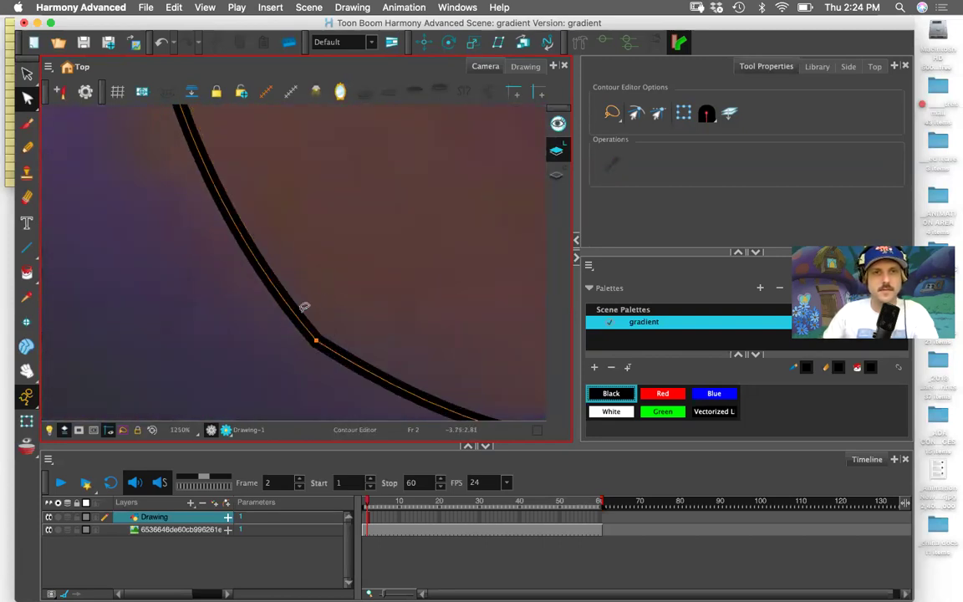
scroll(304, 307, down, 4)
drag(228, 220, 211, 224)
Close the gap in the roof's outer line beside the right spot and attach the spot's lower contour end to it
key(space)
drag(393, 361, 280, 373)
scroll(317, 305, up, 1)
scroll(318, 304, up, 3)
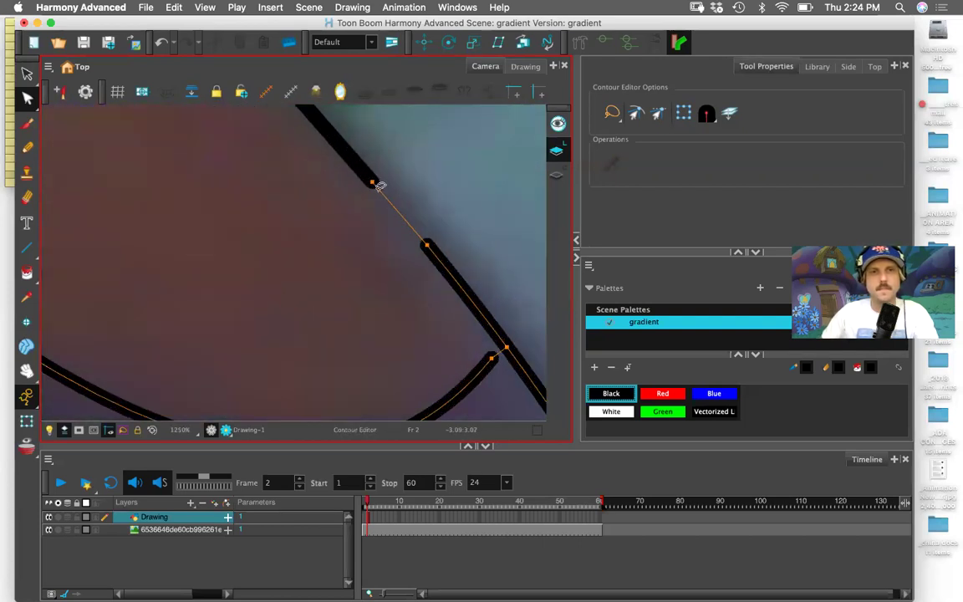
click(332, 211)
click(427, 247)
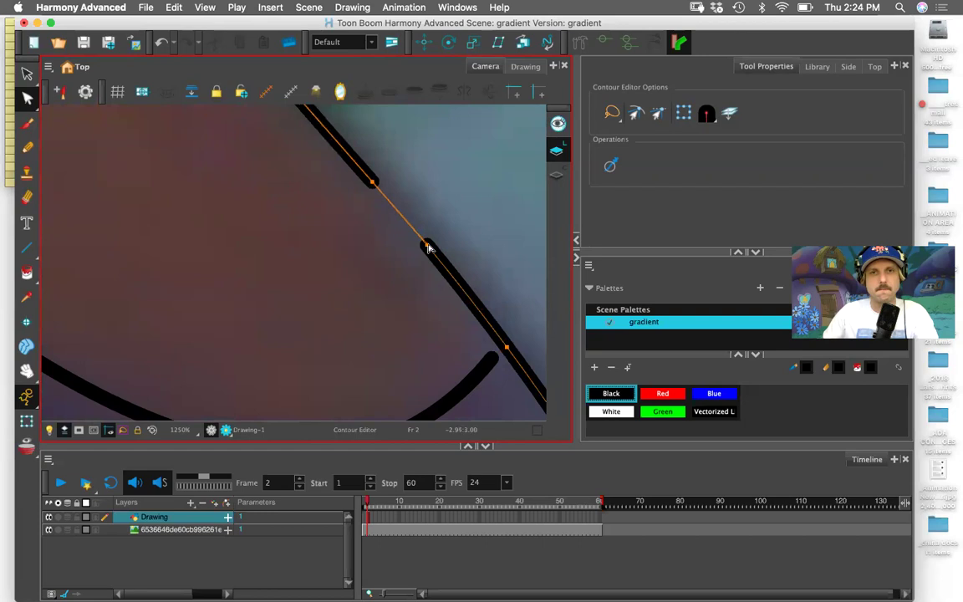
drag(428, 248, 427, 246)
key(space)
drag(434, 351, 346, 209)
drag(406, 216, 419, 205)
Join the two strokes at the bottom corner of the roof brim's curled right tip
key(1)
key(1)
key(1)
key(1)
key(space)
mouse_move(361, 303)
mouse_down()
mouse_move(371, 214)
mouse_move(435, 163)
mouse_up()
drag(395, 312, 383, 151)
key(2)
key(2)
key(2)
key(2)
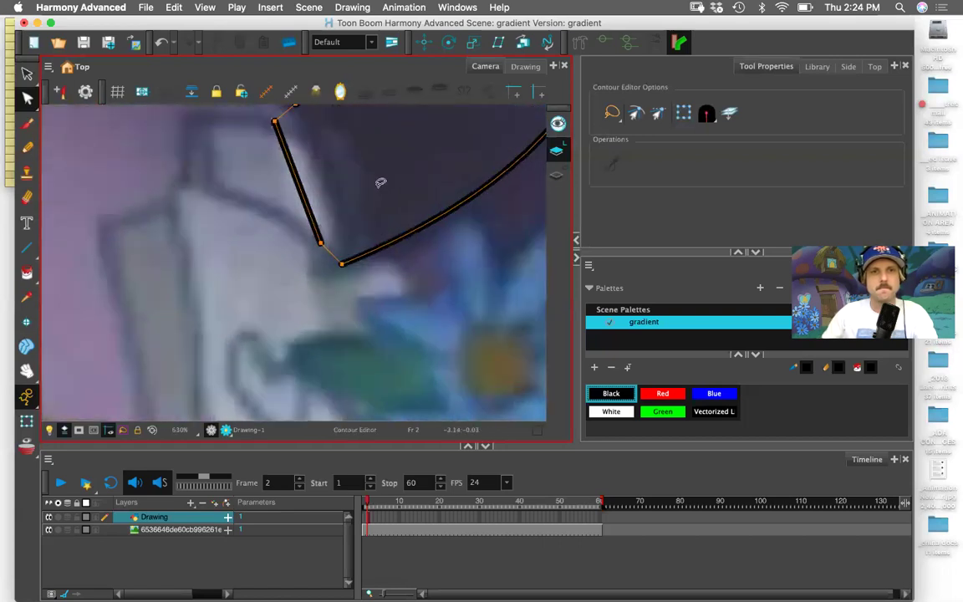
scroll(364, 240, up, 2)
click(413, 268)
drag(416, 267, 415, 266)
Join the inner brim curve's lower end to the top of the short edge at the roof's curled tip
key(space)
drag(384, 144, 385, 320)
mouse_move(347, 111)
mouse_down()
mouse_move(336, 260)
mouse_move(358, 278)
mouse_up()
click(294, 225)
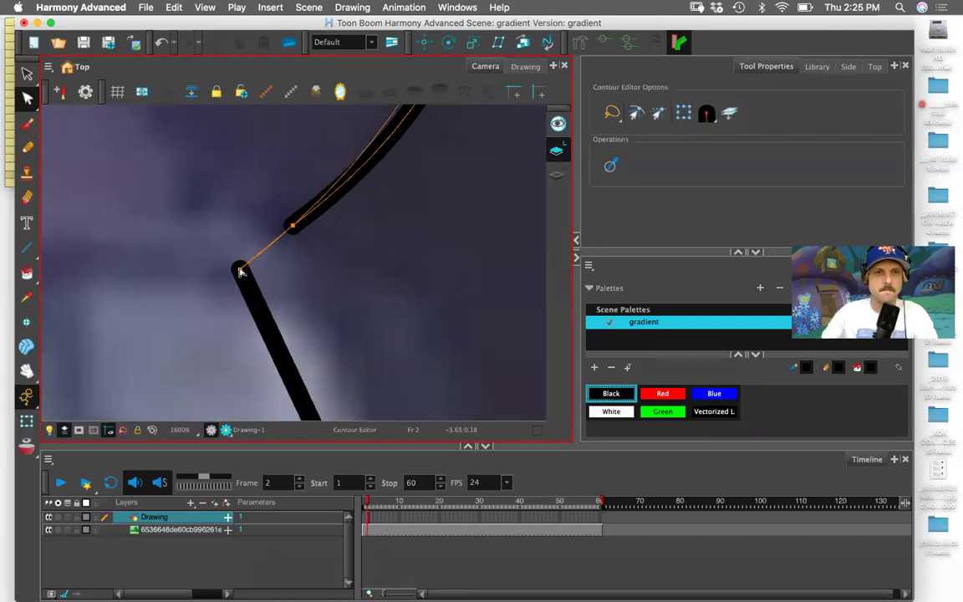
drag(292, 225, 241, 267)
Join the strokes where the inner brim curve turns near the curled tip and smooth the curve above the joint
scroll(261, 231, down, 2)
key(2)
key(space)
drag(235, 218, 251, 268)
drag(216, 140, 266, 285)
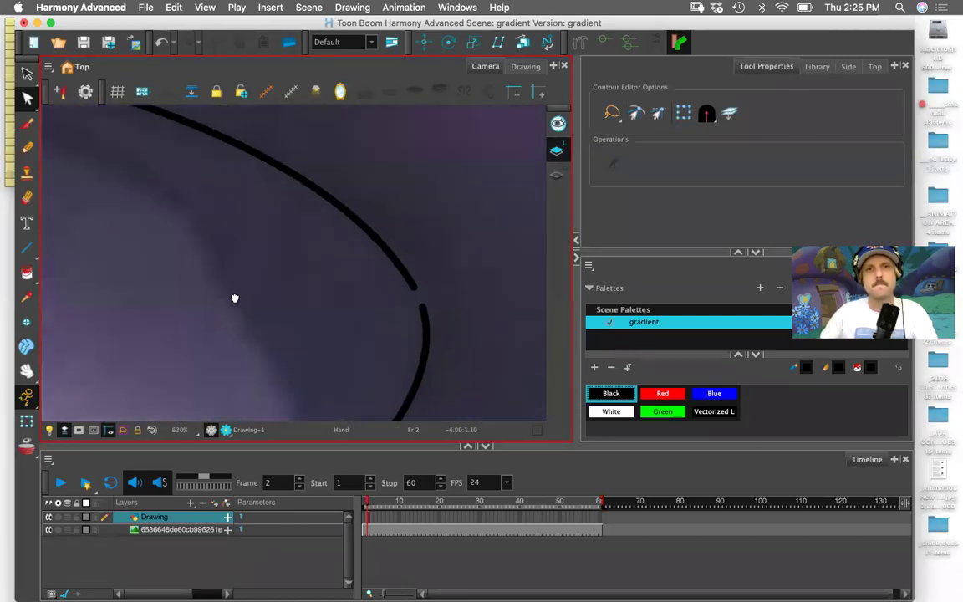
key(1)
key(1)
key(space)
drag(494, 266, 248, 261)
drag(356, 241, 378, 290)
click(376, 289)
key(1)
scroll(367, 244, down, 3)
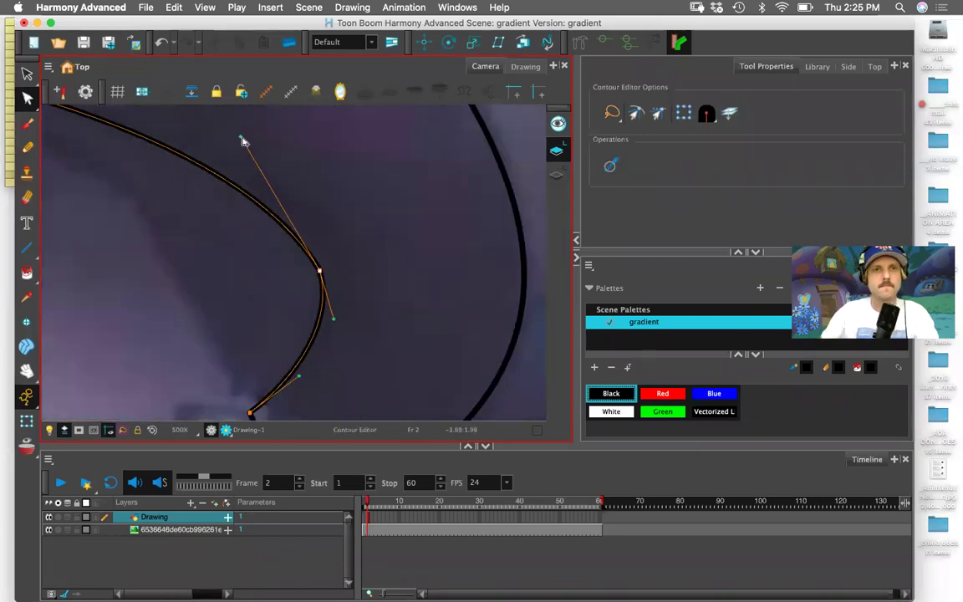
drag(243, 139, 266, 127)
Close the gap in the roof's lower edge beside the wooden beam end
mouse_move(209, 204)
mouse_down()
mouse_move(406, 283)
mouse_move(510, 341)
mouse_up()
drag(109, 235, 528, 276)
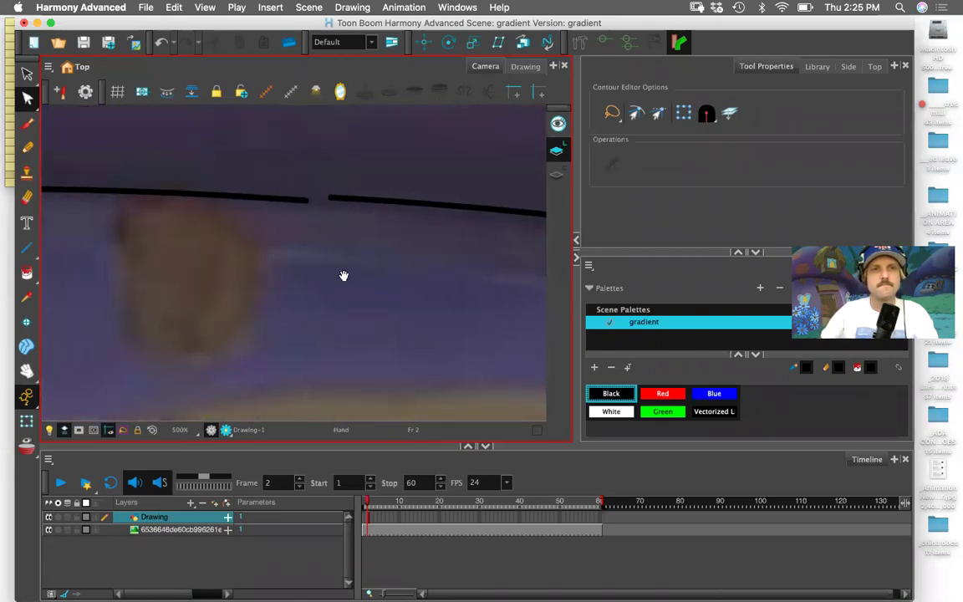
drag(342, 276, 230, 269)
scroll(249, 279, up, 4)
drag(386, 236, 463, 225)
Join the two strokes near the left end of the roof's lower edge where it curves down
key(1)
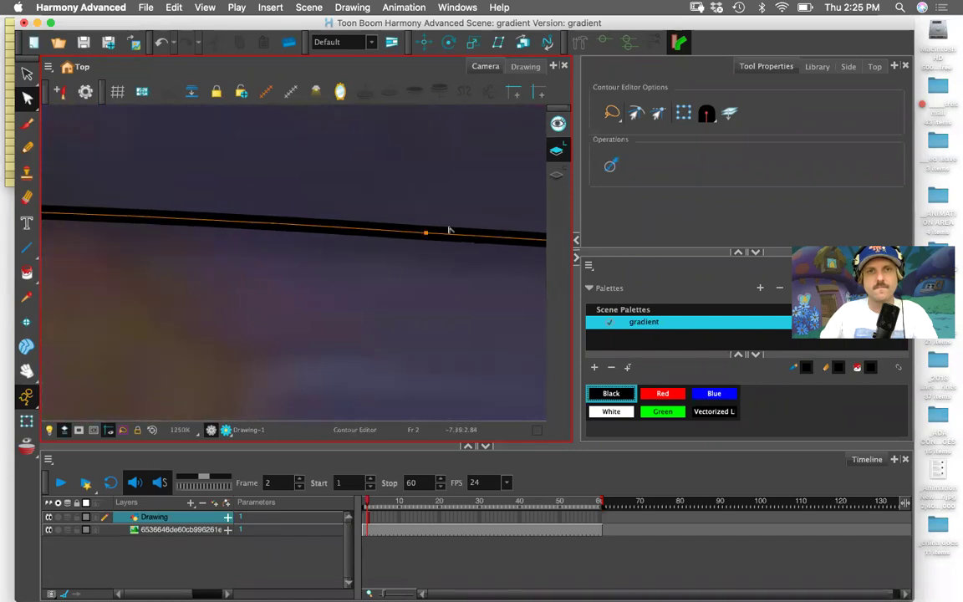
key(1)
key(1)
key(1)
key(1)
key(1)
drag(230, 248, 522, 232)
drag(254, 270, 456, 215)
key(2)
key(2)
key(2)
key(2)
key(2)
key(2)
mouse_move(278, 146)
mouse_down()
mouse_move(335, 349)
mouse_move(385, 292)
mouse_up()
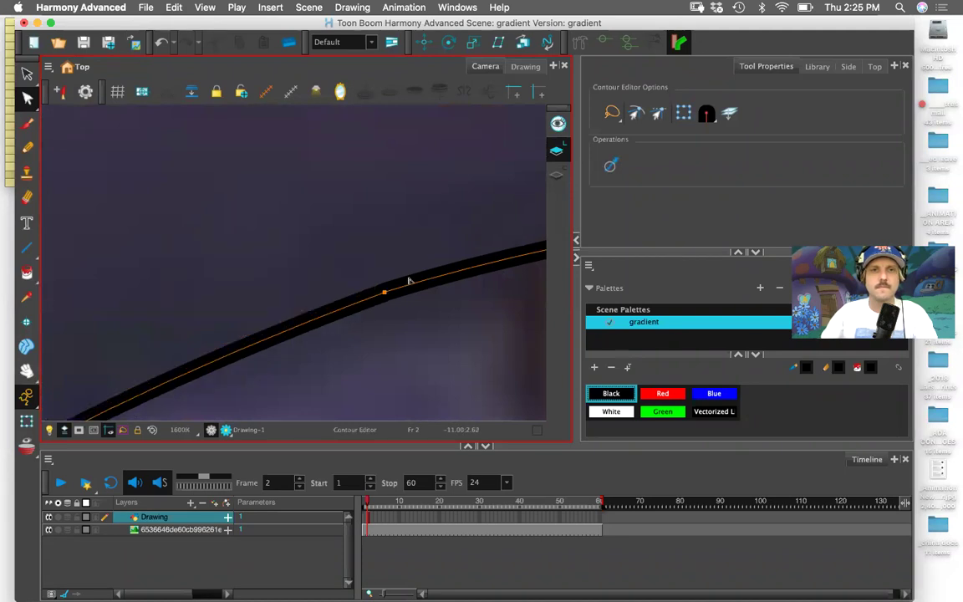
Join the strokes at the bottom of the lower-left spot and adjust the adjoining curve to follow the painted edge
key(1)
drag(317, 163, 323, 395)
drag(313, 218, 187, 318)
click(353, 299)
drag(354, 303, 417, 297)
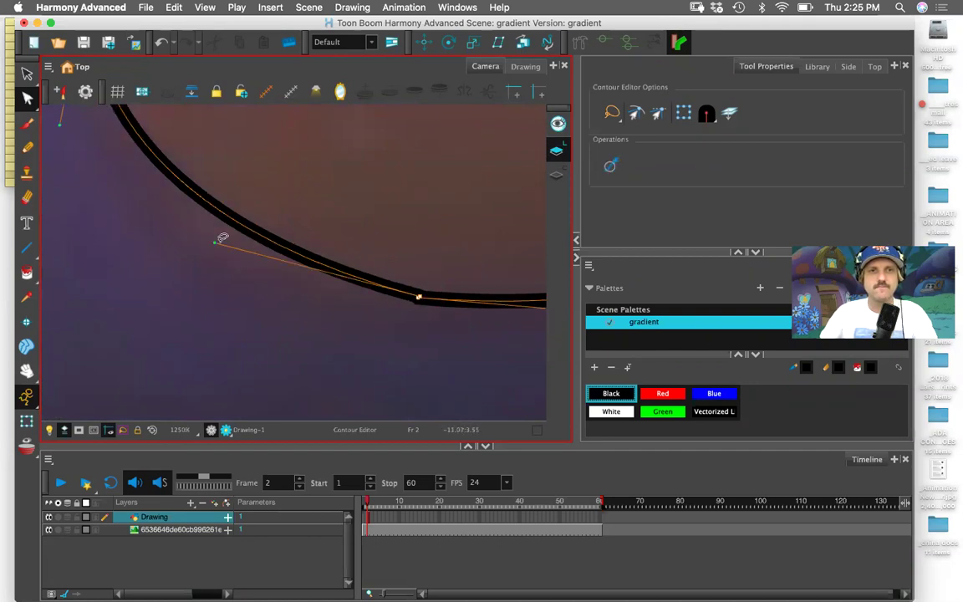
drag(215, 243, 208, 264)
Join the two stroke ends on the left side of the lower-left spot
key(space)
drag(222, 190, 221, 421)
mouse_move(255, 184)
mouse_down()
mouse_move(359, 354)
mouse_move(389, 384)
mouse_up()
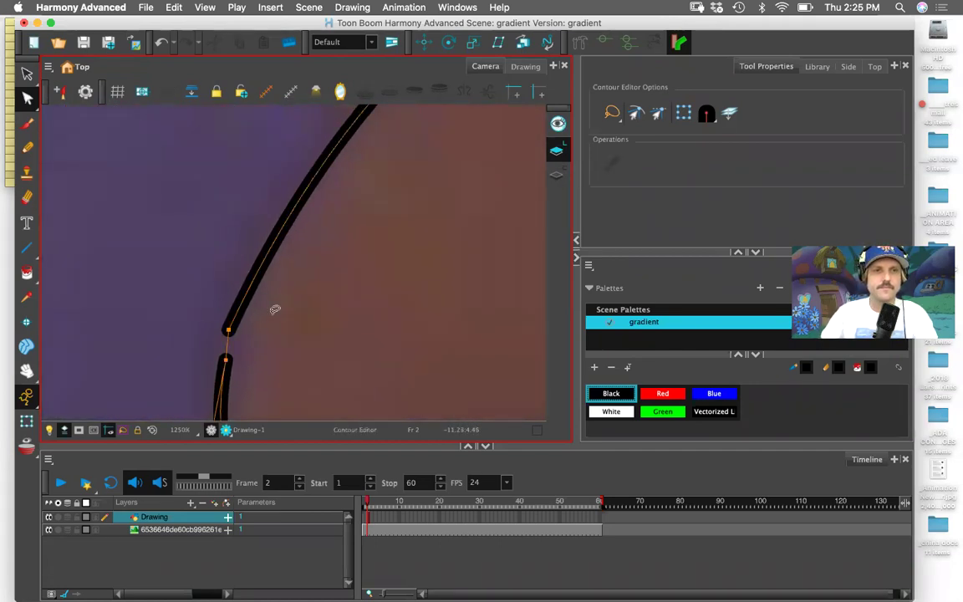
drag(228, 331, 225, 360)
Join the strokes at the top of the lower-left spot and shape the adjoining curve to the painted edge
key(space)
drag(365, 189, 289, 351)
key(shift+space)
mouse_move(342, 280)
mouse_down()
mouse_move(294, 346)
mouse_move(319, 240)
mouse_up()
drag(240, 232, 225, 249)
drag(316, 148, 310, 146)
scroll(268, 210, up, 5)
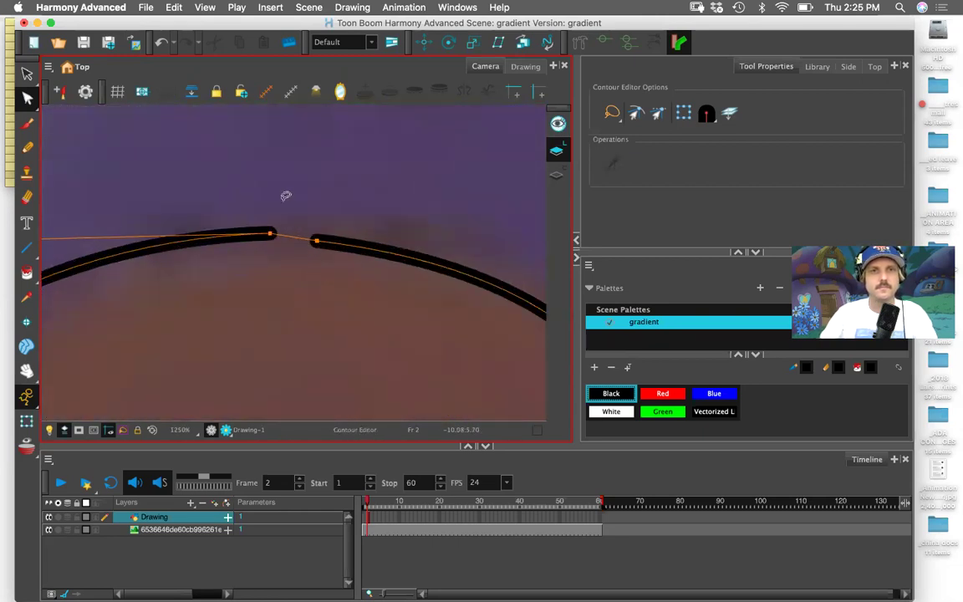
scroll(267, 209, up, 3)
drag(247, 205, 340, 219)
drag(400, 199, 356, 172)
scroll(292, 214, down, 5)
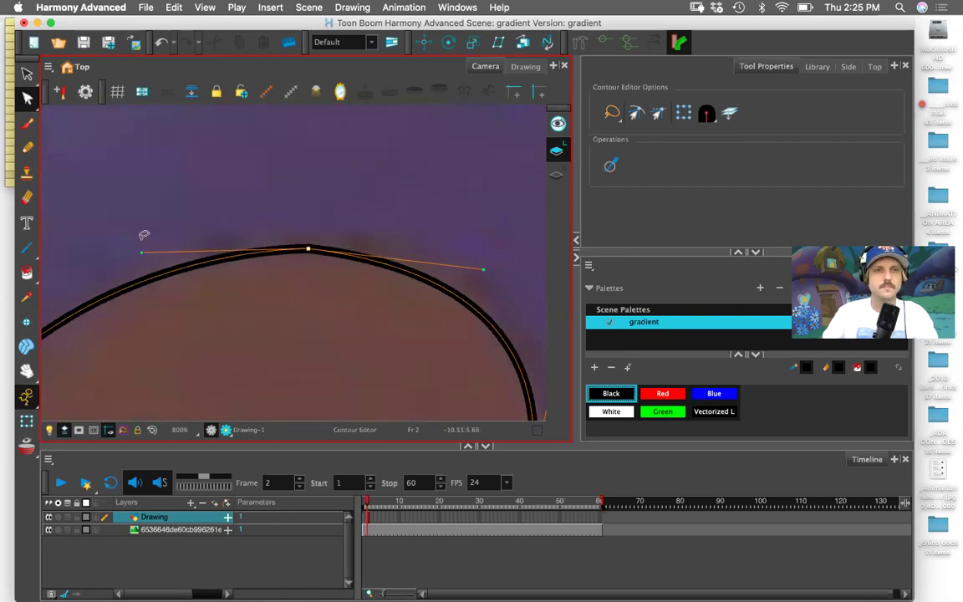
drag(140, 254, 132, 233)
Join the two stroke ends on the right side of the lower-left spot
mouse_move(326, 310)
mouse_down()
mouse_move(208, 177)
mouse_move(183, 94)
mouse_up()
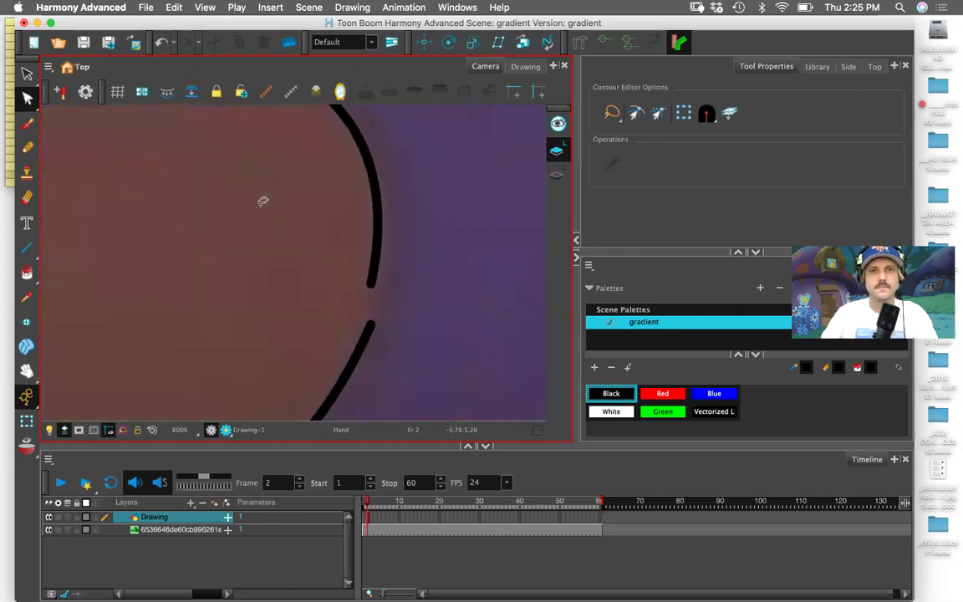
key(2)
key(2)
key(2)
drag(397, 261, 282, 237)
click(341, 240)
drag(332, 284, 331, 360)
scroll(361, 337, down, 2)
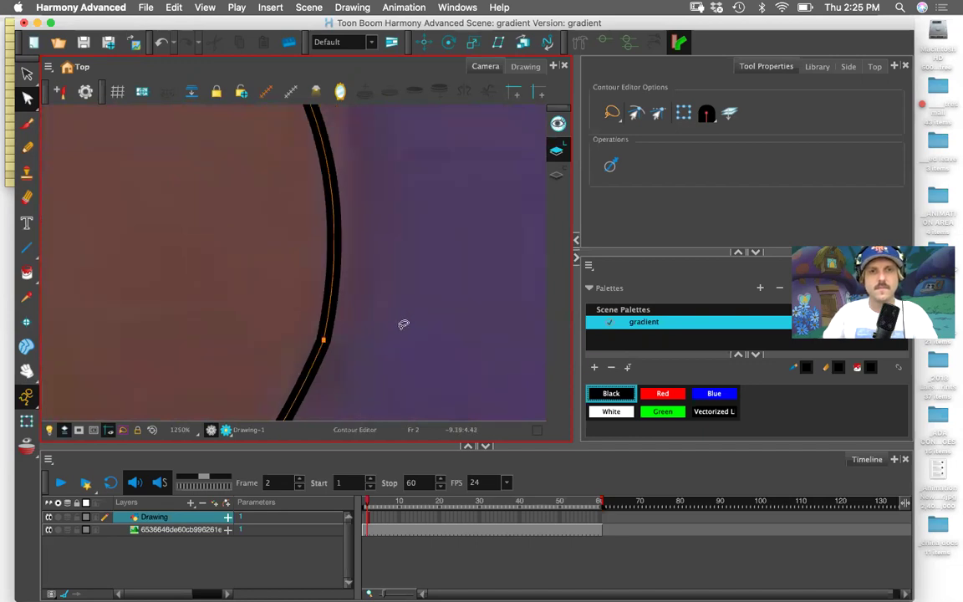
Round out the right side of the lower-left spot's contour so it follows the painted edge smoothly
key(1)
key(1)
key(1)
key(1)
drag(239, 298, 262, 288)
mouse_move(365, 257)
mouse_down()
mouse_move(286, 284)
mouse_move(377, 280)
mouse_up()
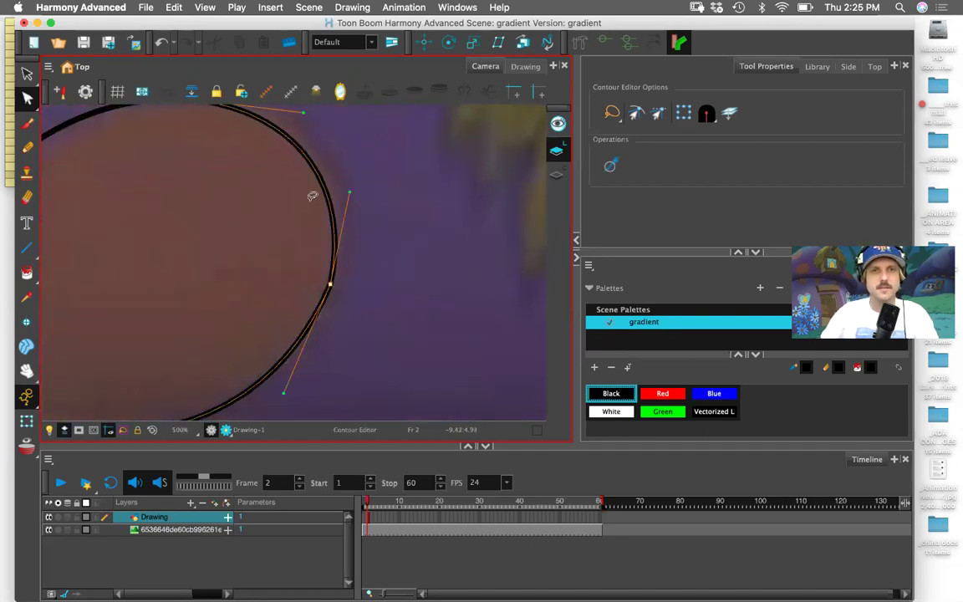
drag(348, 192, 366, 184)
drag(261, 242, 243, 325)
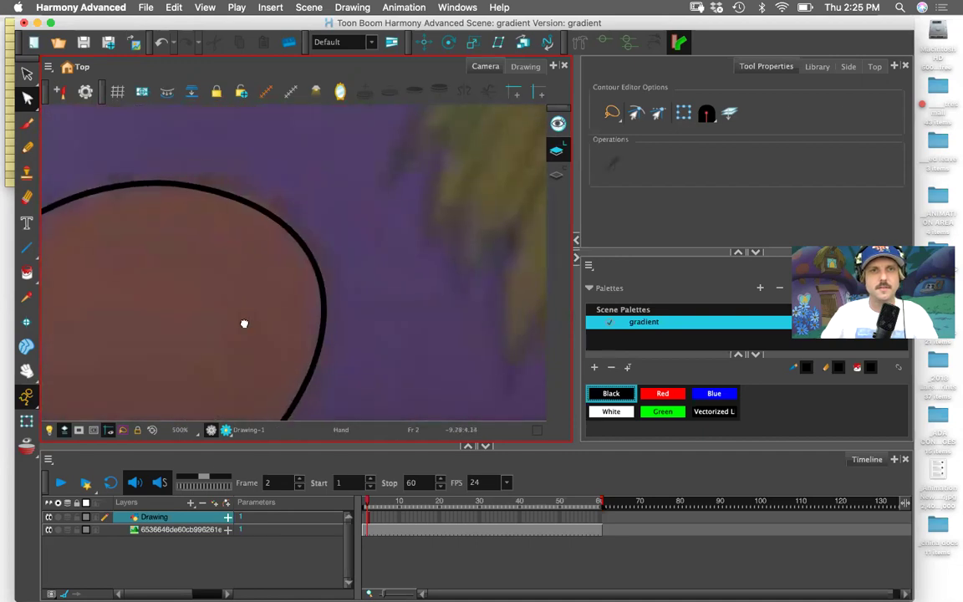
drag(285, 223, 294, 218)
click(266, 300)
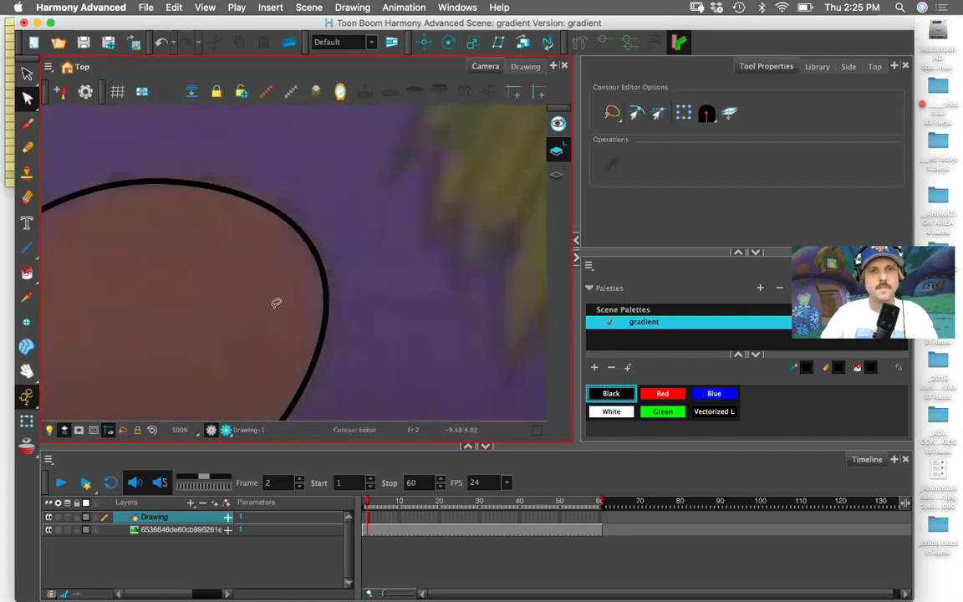
Choose the Paint tool, add a new colour to the gradient palette and make it a linear gradient
key(1)
drag(235, 271, 261, 306)
scroll(409, 290, down, 6)
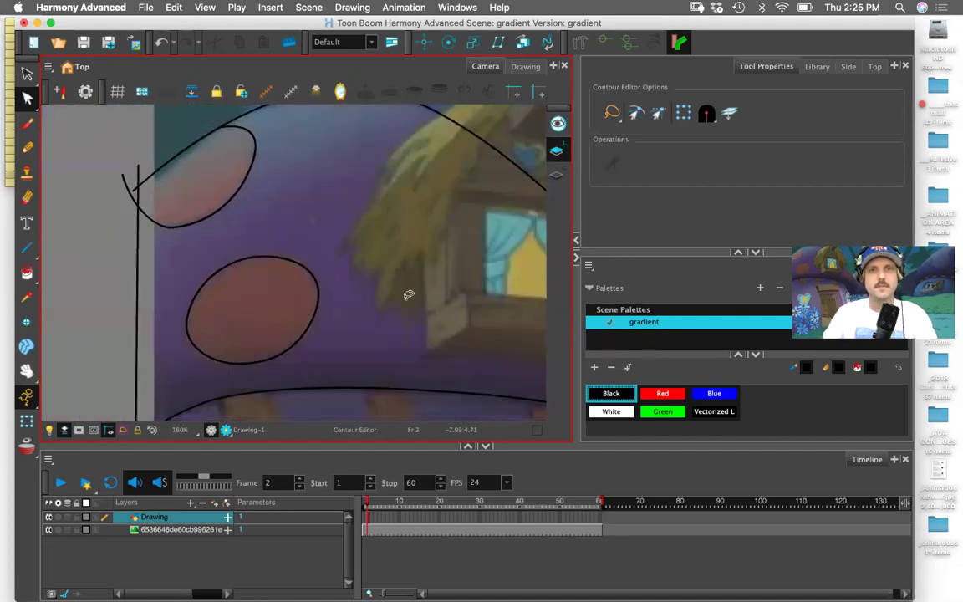
mouse_move(408, 290)
mouse_down()
mouse_move(266, 267)
mouse_move(254, 273)
mouse_move(251, 256)
mouse_move(267, 283)
mouse_up()
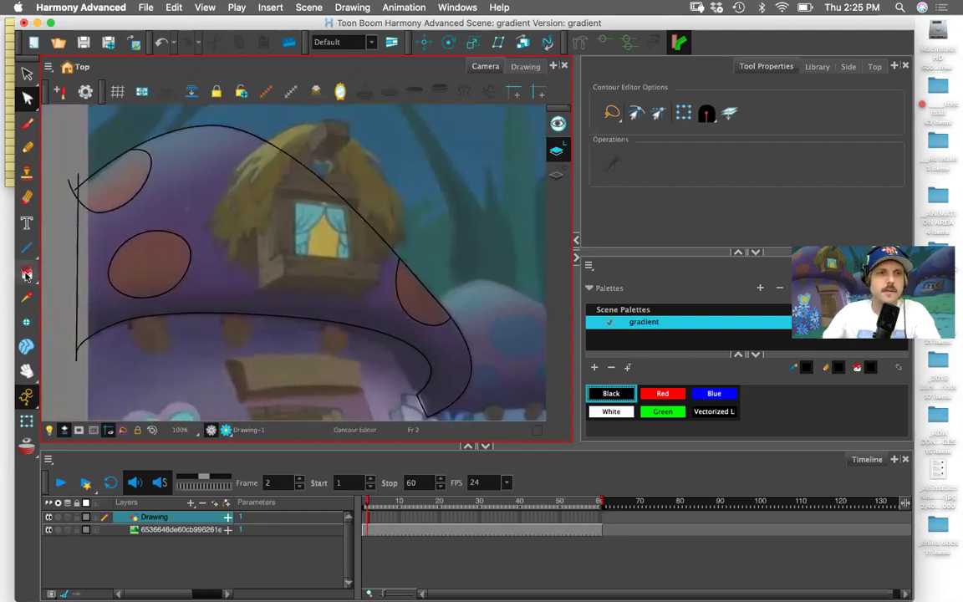
click(27, 271)
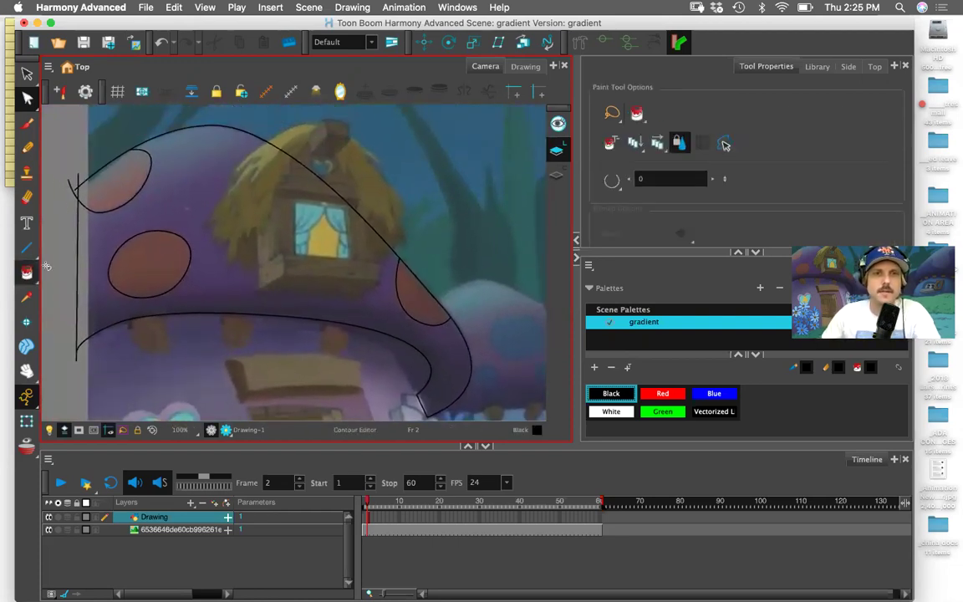
click(594, 368)
right_click(759, 397)
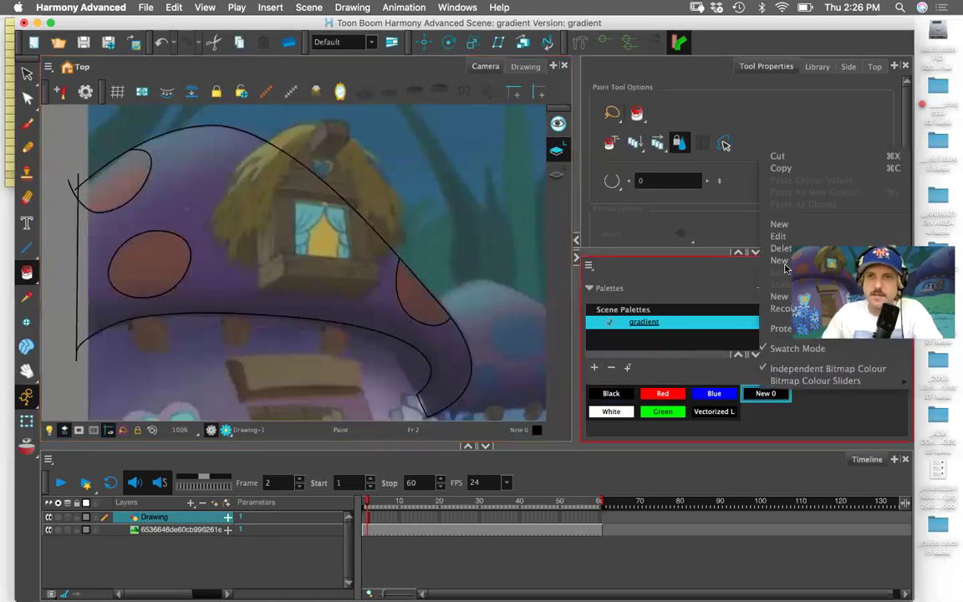
click(780, 215)
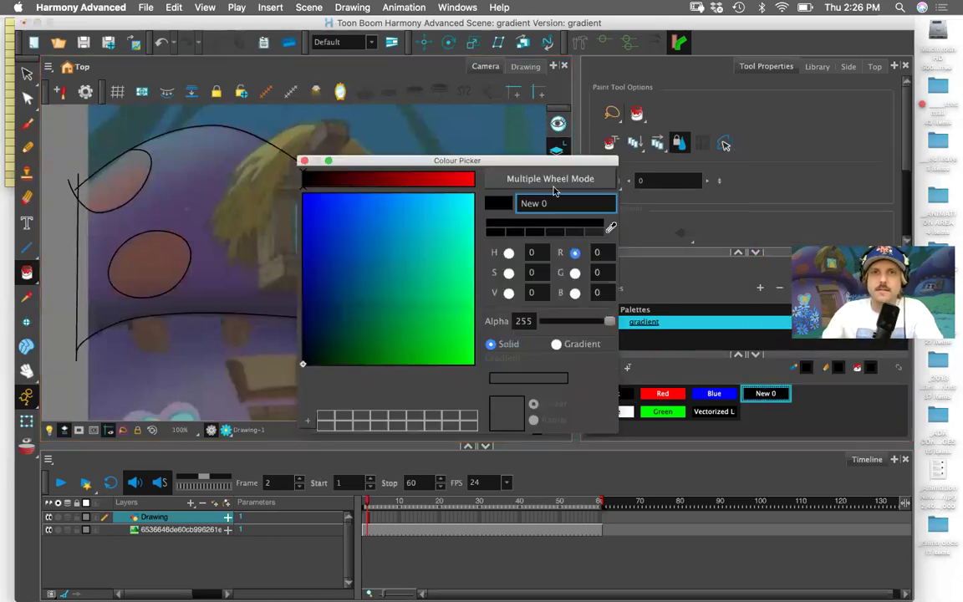
click(171, 201)
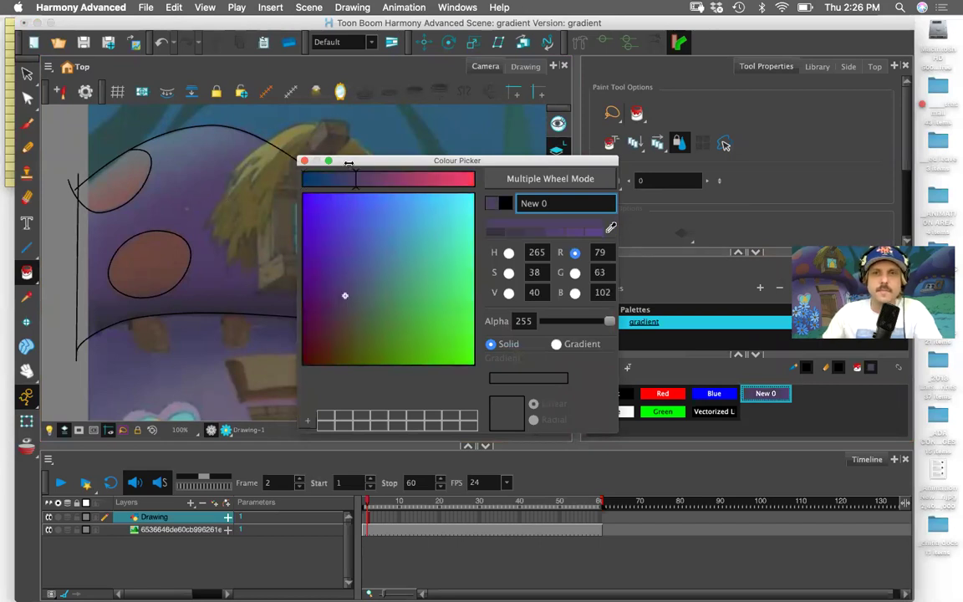
drag(340, 161, 543, 103)
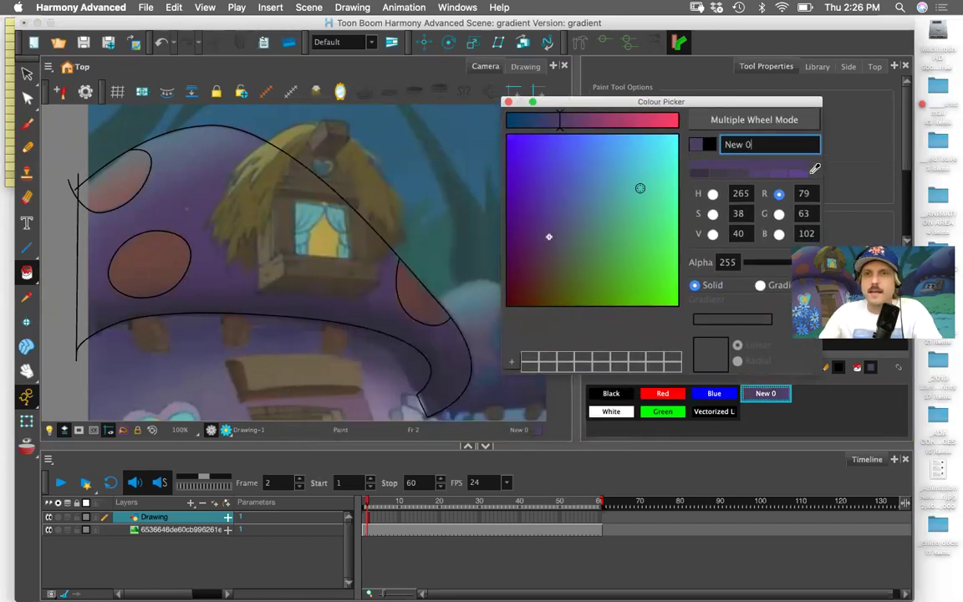
click(760, 286)
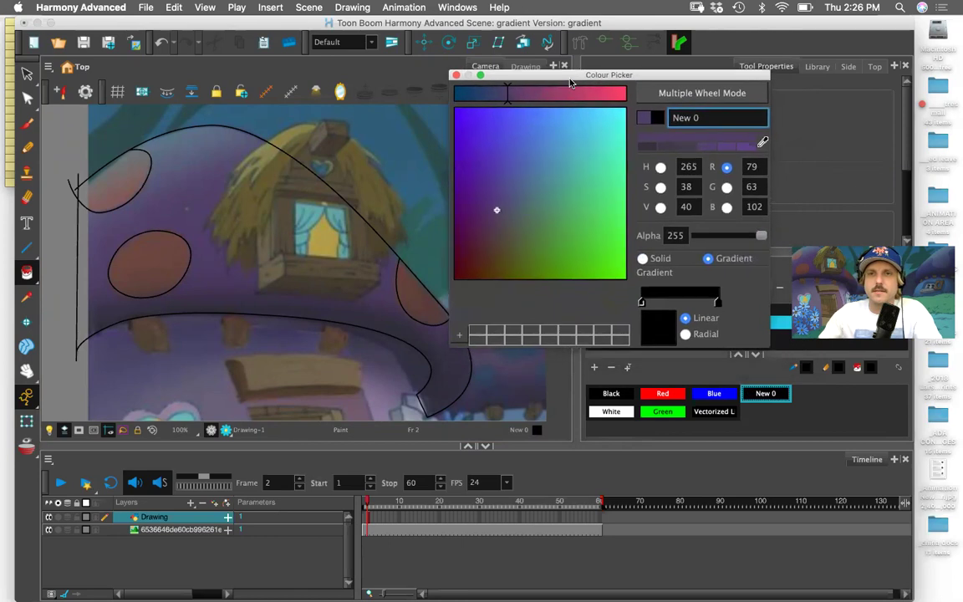
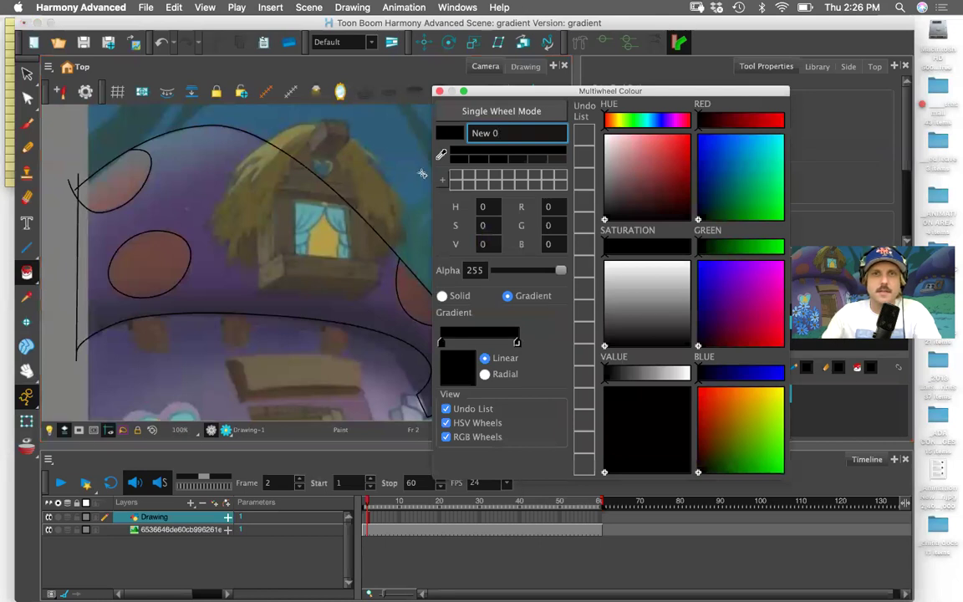
Build the gradient's three stops from sampled roof colours: blue-grey (RGB 91, 103, 129), purple (75, 57, 95) and dark purple (49, 46, 58)
click(443, 155)
click(179, 127)
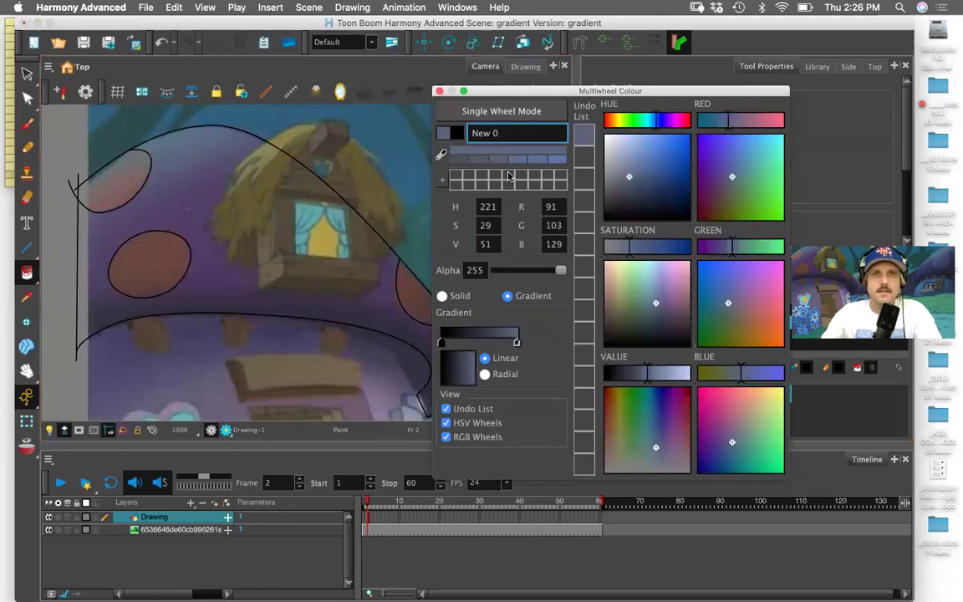
click(441, 342)
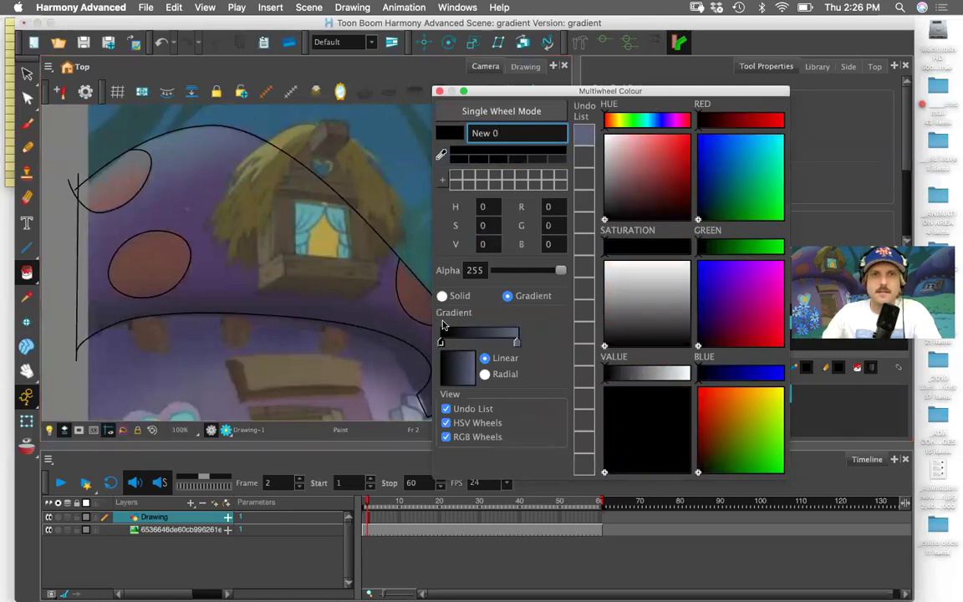
click(441, 157)
click(206, 273)
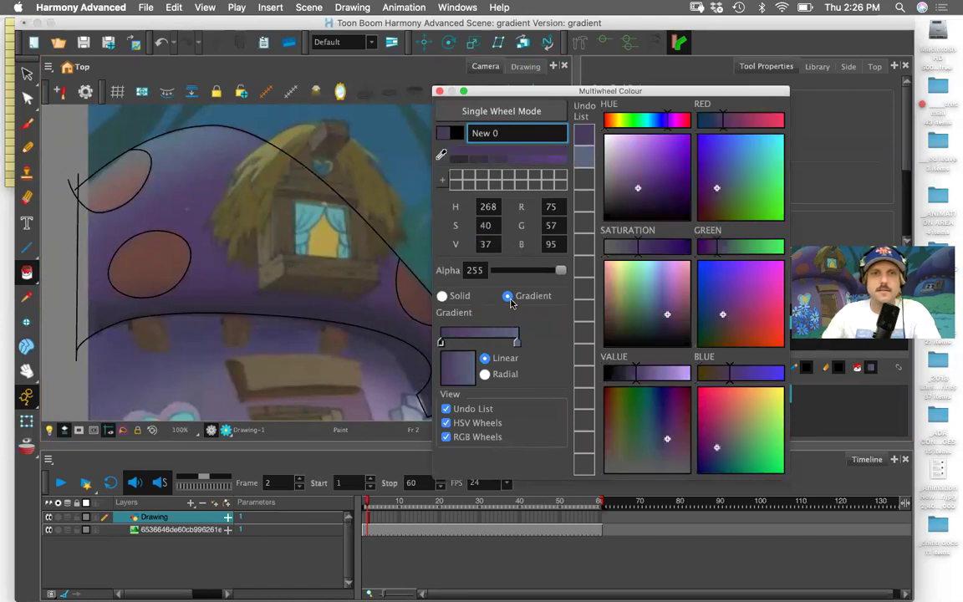
click(472, 343)
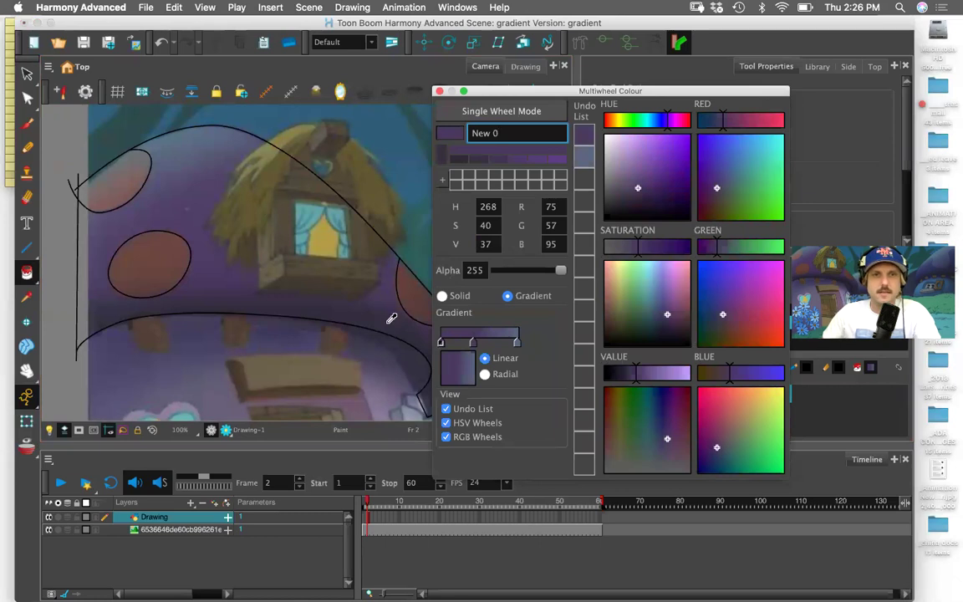
click(516, 342)
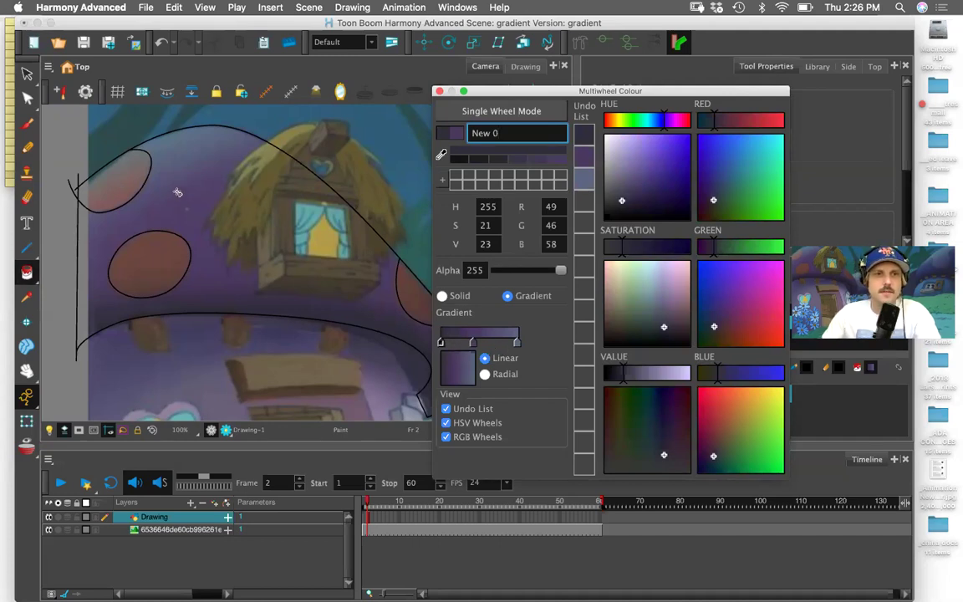
Fill the mushroom roof area with the new gradient colour and close the colour editor
click(165, 290)
drag(267, 328, 208, 313)
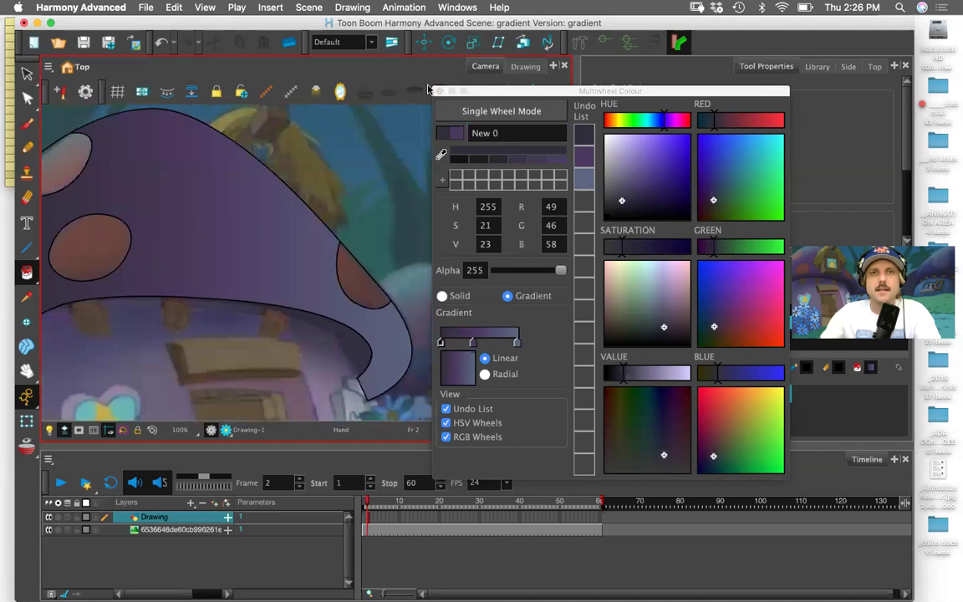
click(441, 91)
Rotate the roof's gradient to run nearly vertically with the Edit Gradient/Texture tool and shorten it to roughly the roof's height
mouse_move(348, 276)
mouse_down()
mouse_move(411, 288)
mouse_move(399, 297)
mouse_up()
key(1)
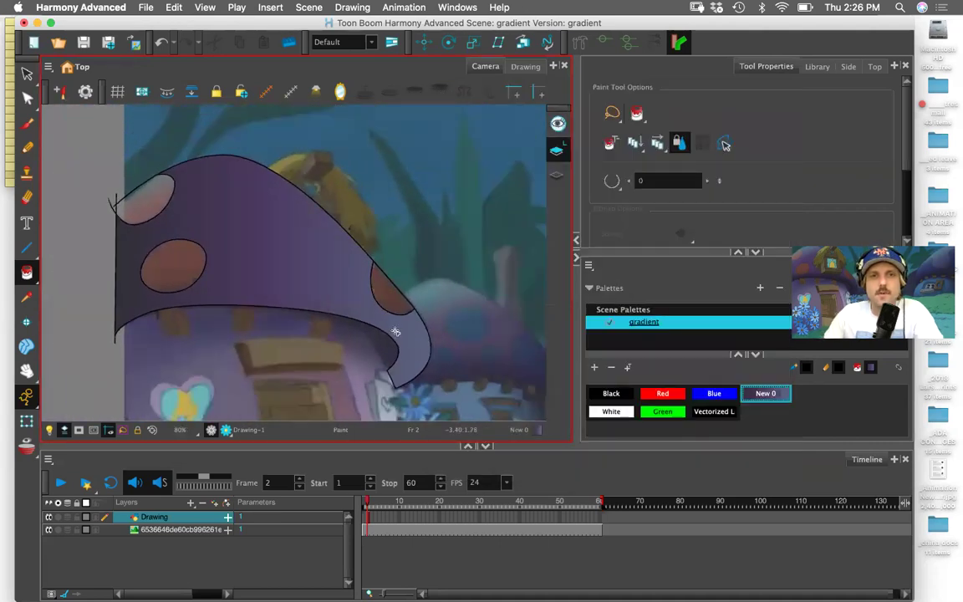
click(28, 101)
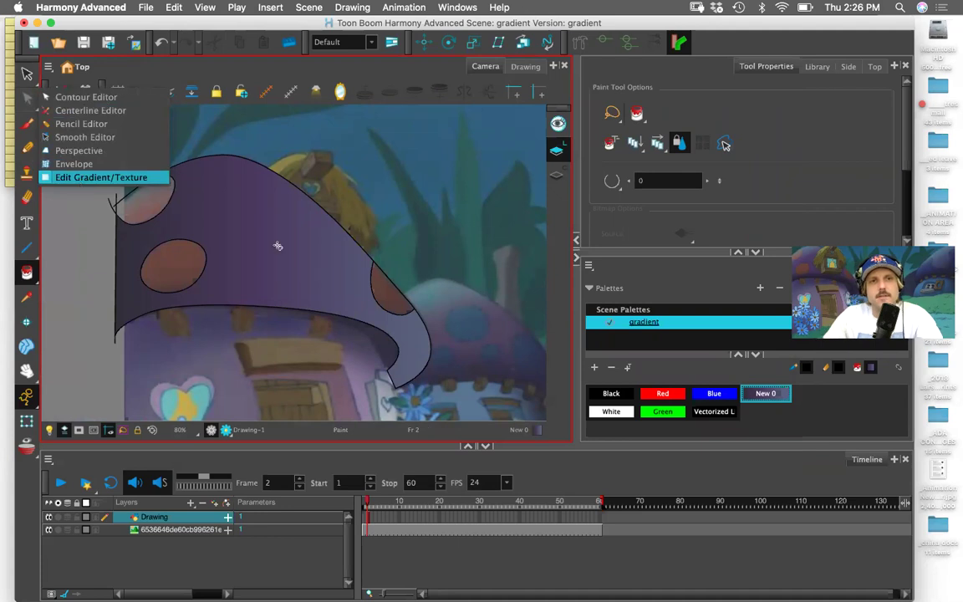
click(80, 179)
scroll(279, 275, down, 1)
scroll(291, 266, down, 2)
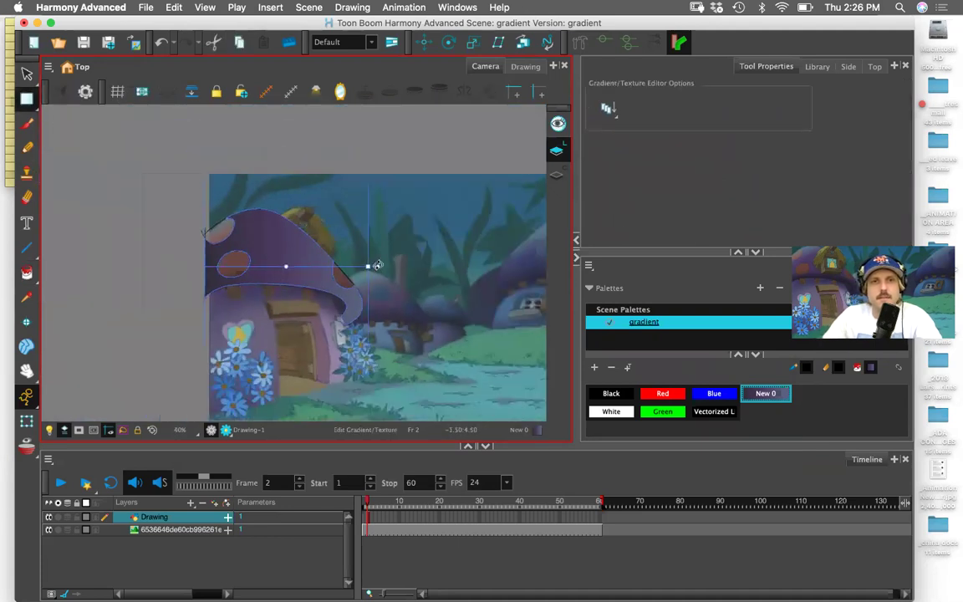
drag(369, 266, 264, 186)
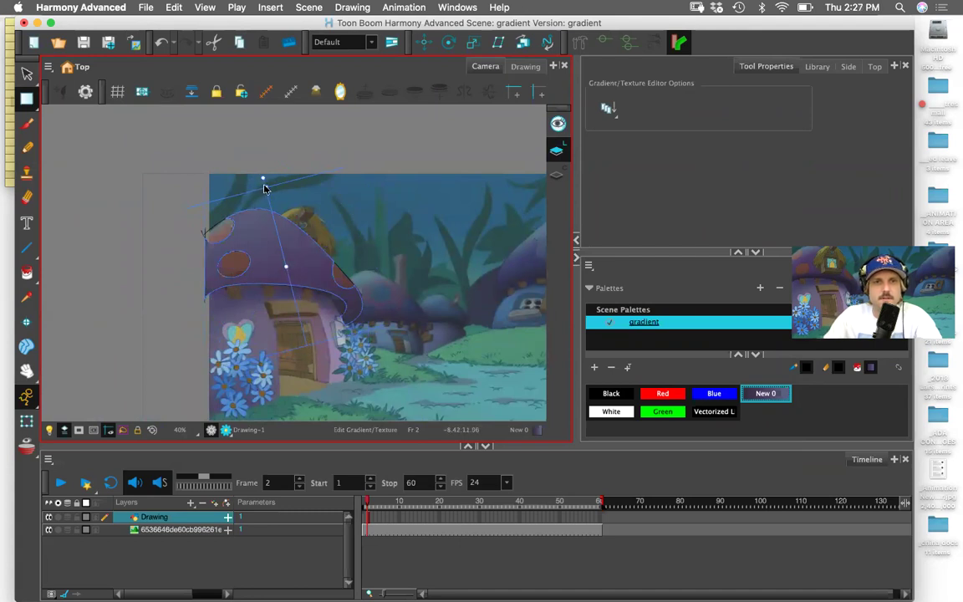
drag(264, 187, 265, 244)
Straighten the roof gradient's tilt towards vertical and shift its centre slightly down the roof
key(2)
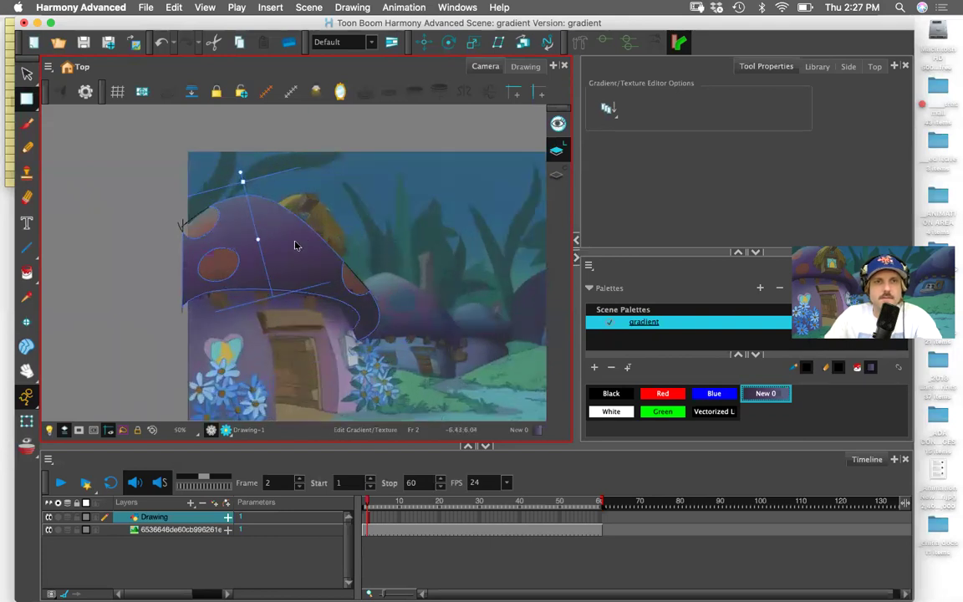
scroll(295, 245, up, 1)
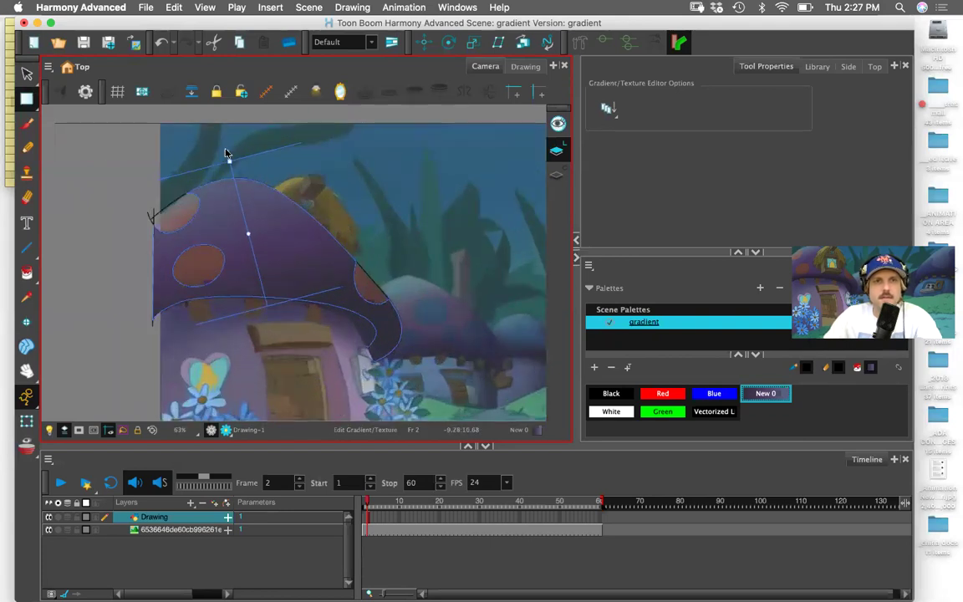
drag(226, 153, 242, 150)
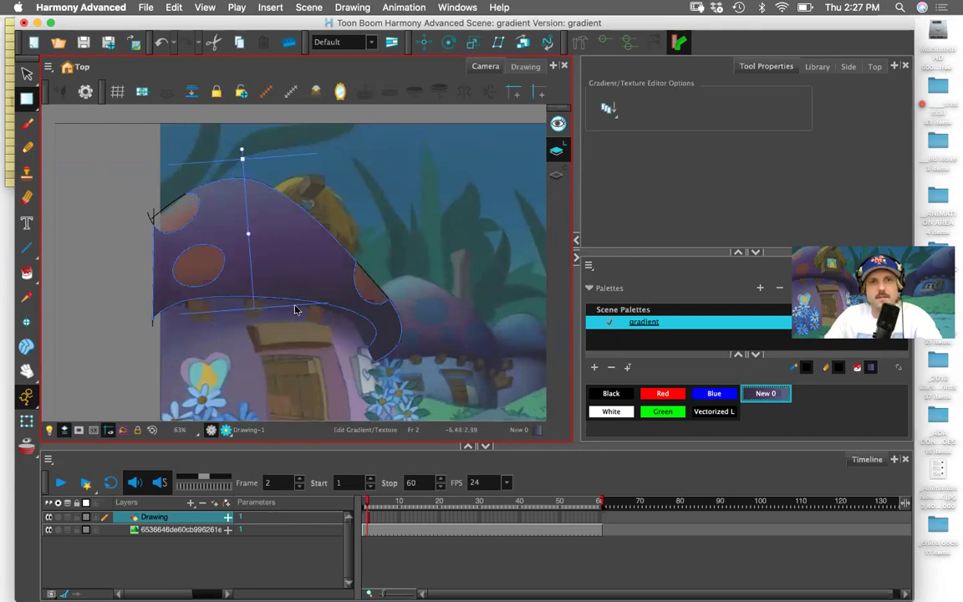
drag(251, 239, 260, 252)
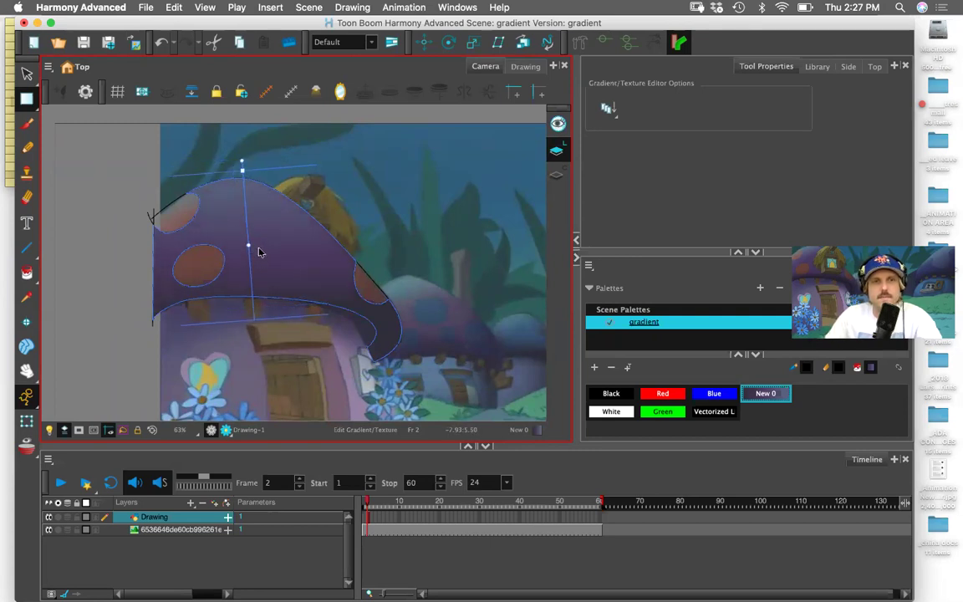
Compare the gradient with the painted roof by hiding and showing the Drawing layer, and fine-tune the gradient's centre and length to match
click(49, 518)
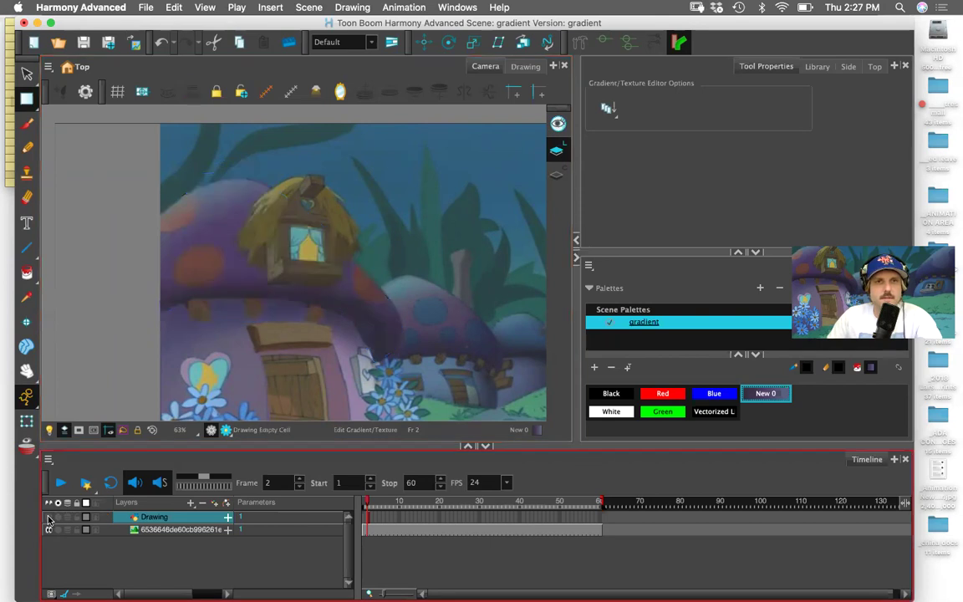
click(49, 518)
click(48, 518)
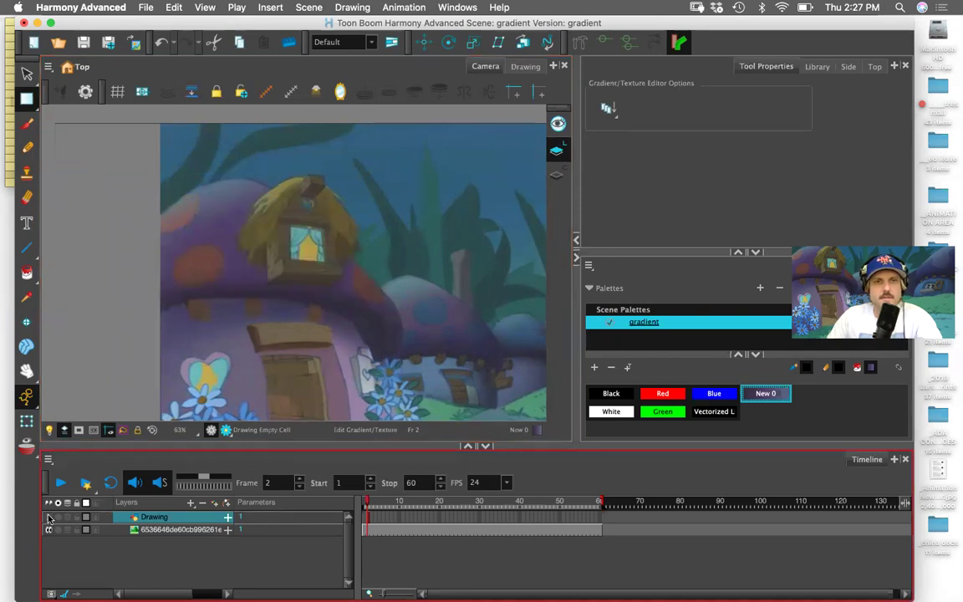
click(47, 519)
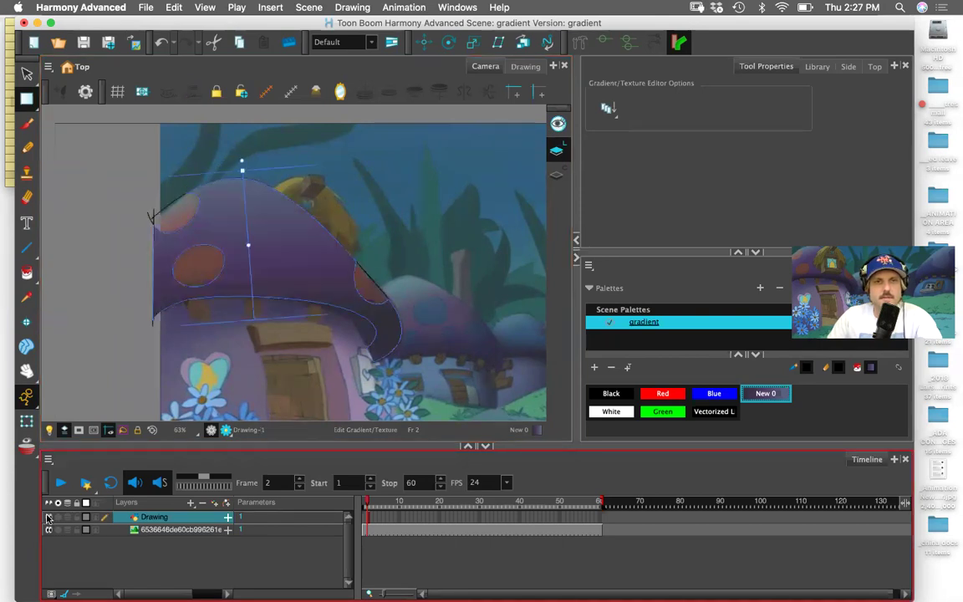
click(247, 242)
drag(246, 245, 250, 237)
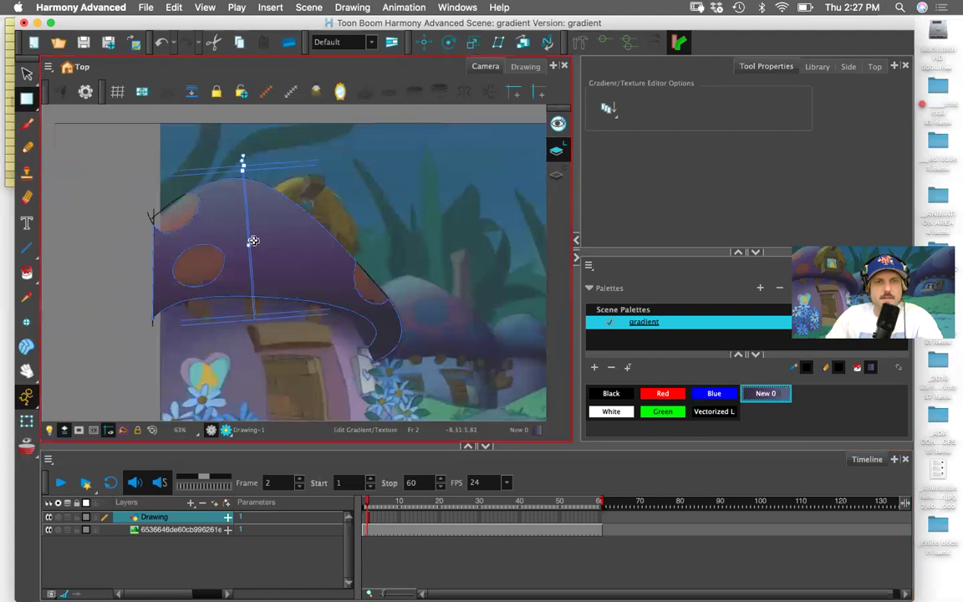
drag(245, 162, 247, 169)
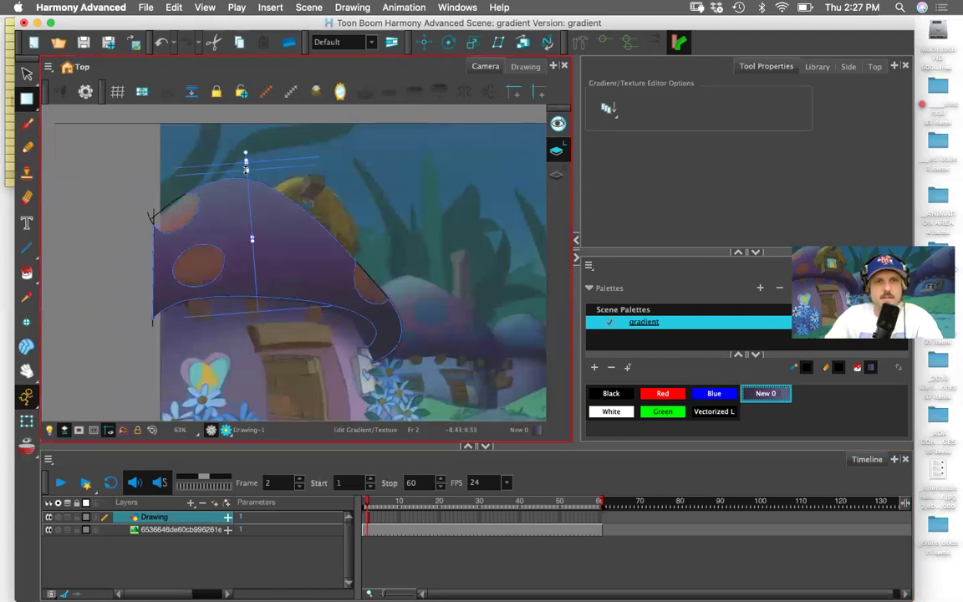
Edit New 0's gradient: move the purple stop towards the dark end, add a second purple stop nearer the light end, and nudge the dark stop inward
right_click(760, 390)
click(785, 237)
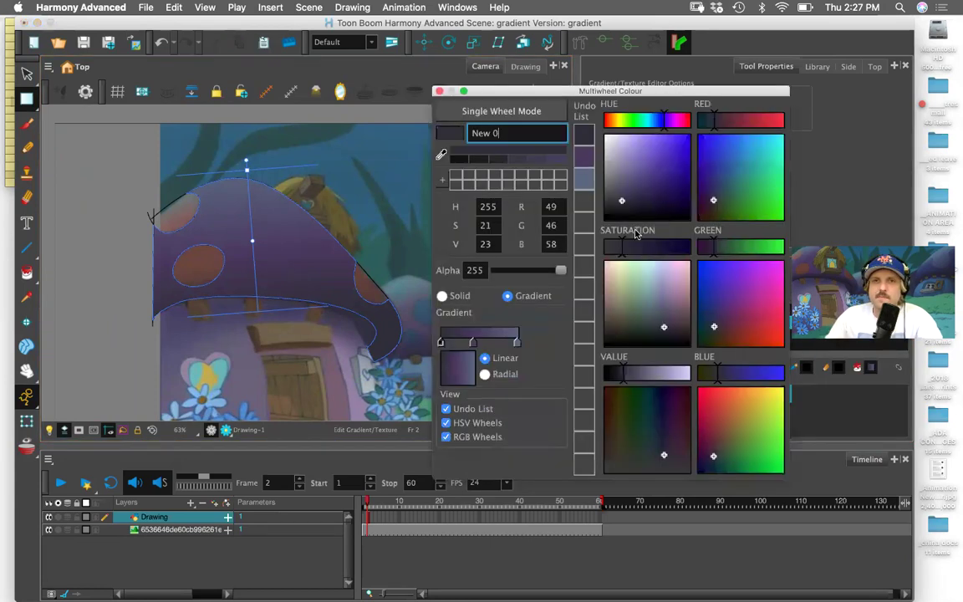
drag(473, 344, 465, 345)
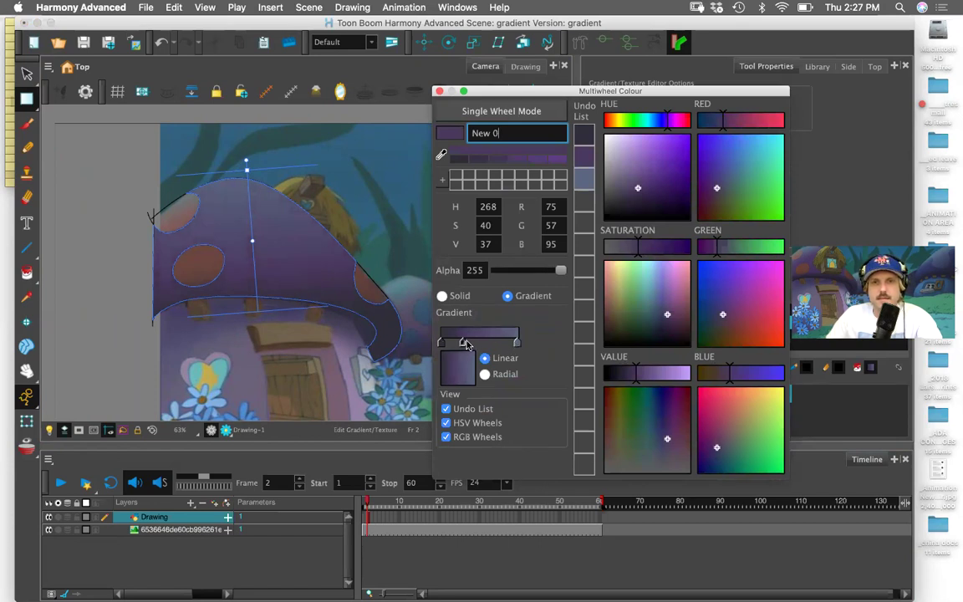
click(466, 344)
drag(468, 346, 493, 343)
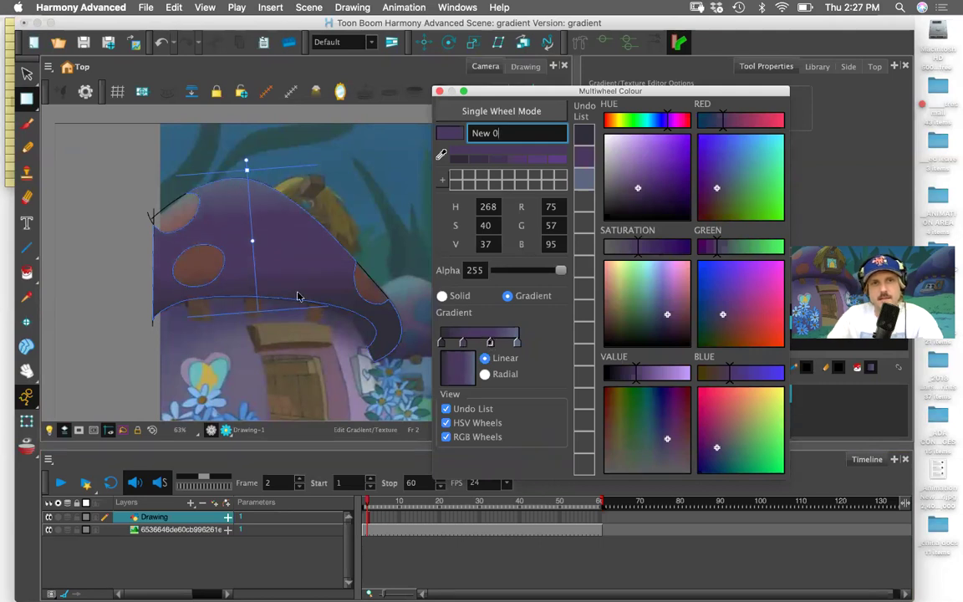
click(445, 343)
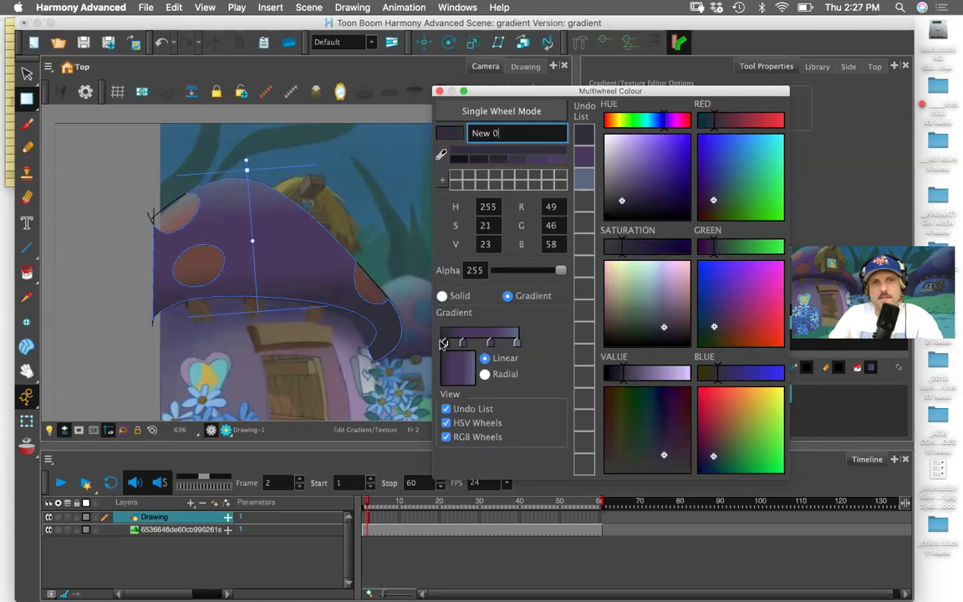
Compare the revised gradient with the painted roof, then return to the Paint tool and leave the Drawing layer hidden
click(49, 519)
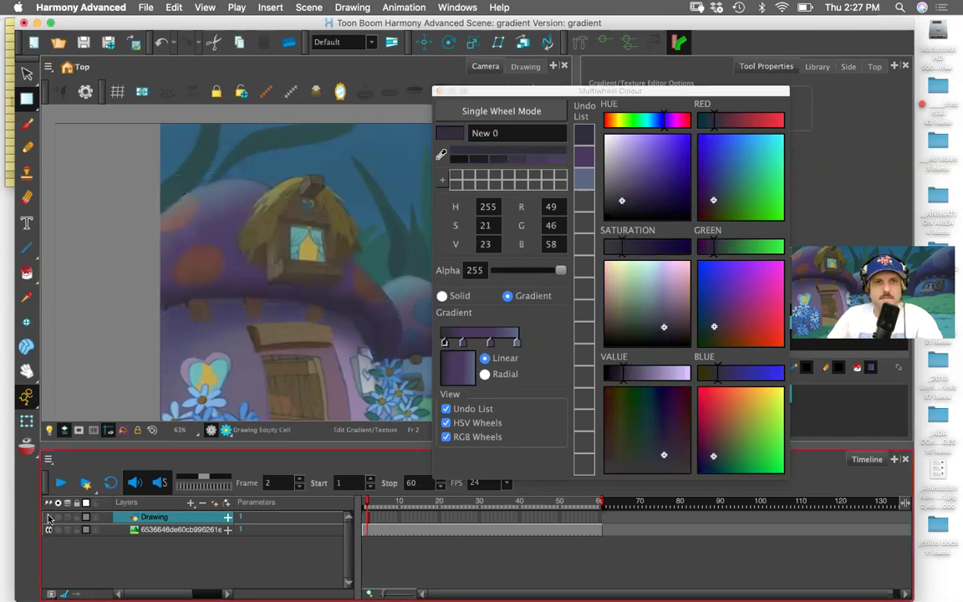
click(49, 519)
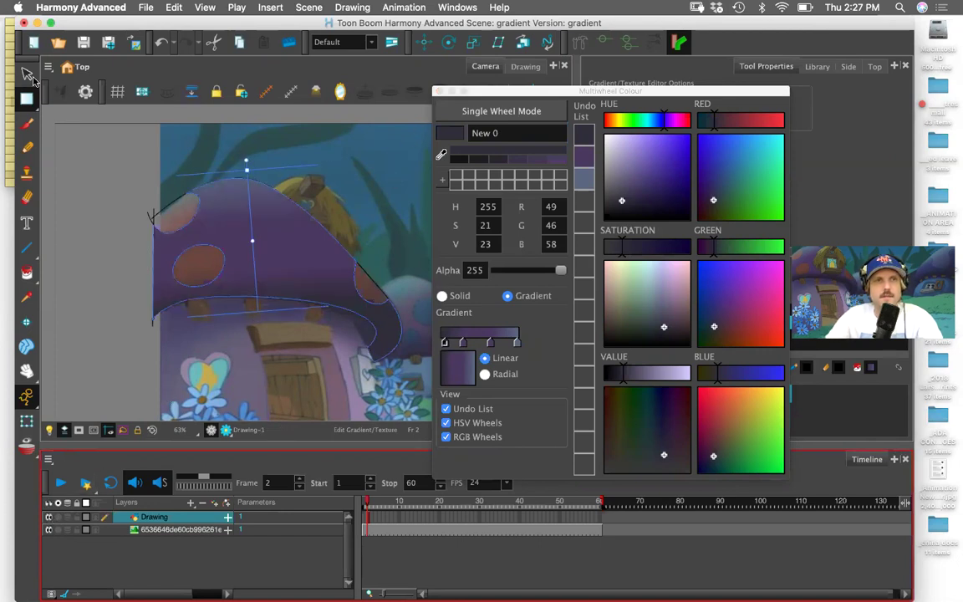
click(26, 272)
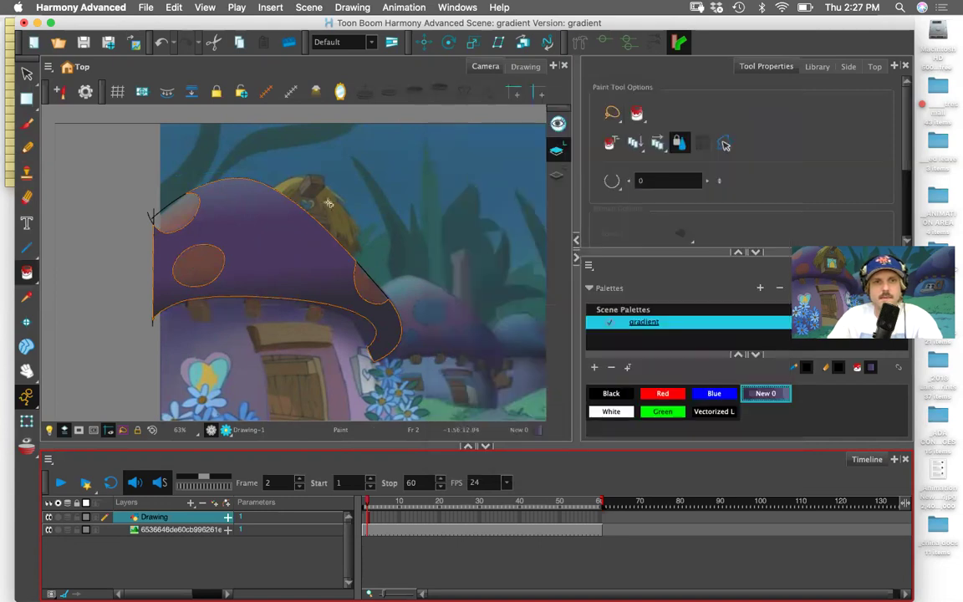
click(435, 90)
click(47, 519)
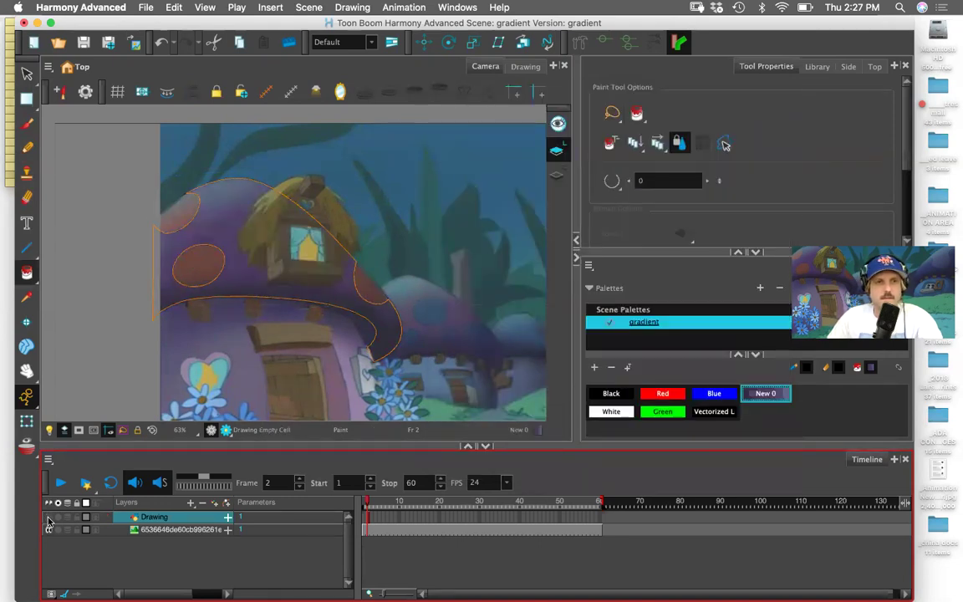
click(115, 361)
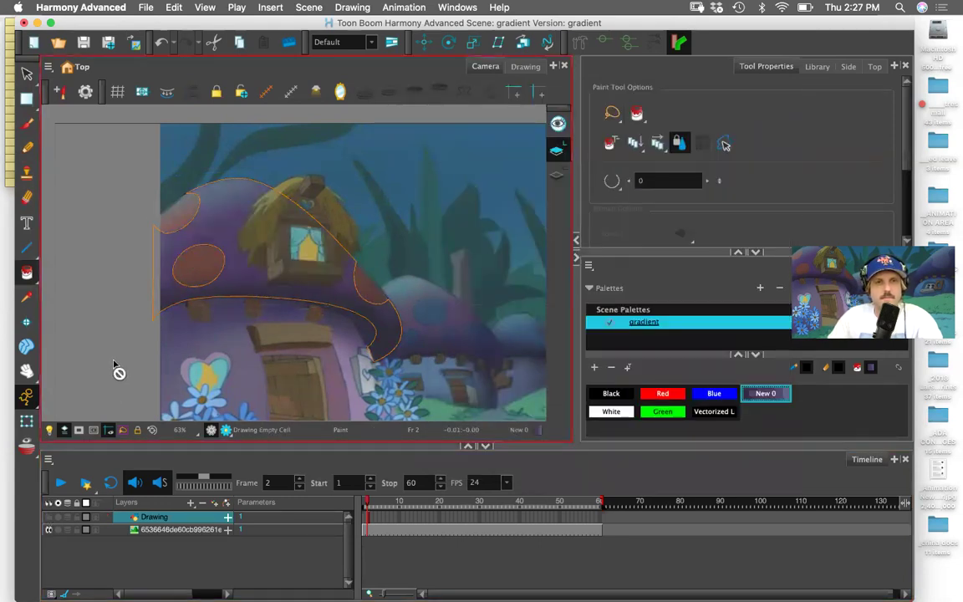
Add a new palette colour based on the roof gradient and compare its swatch with New 0
click(594, 367)
right_click(765, 415)
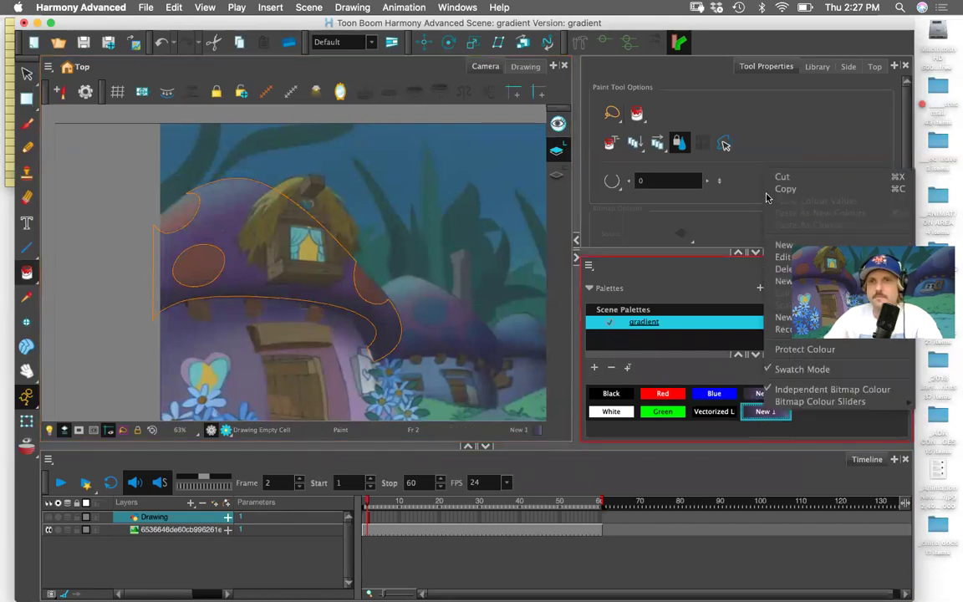
click(785, 418)
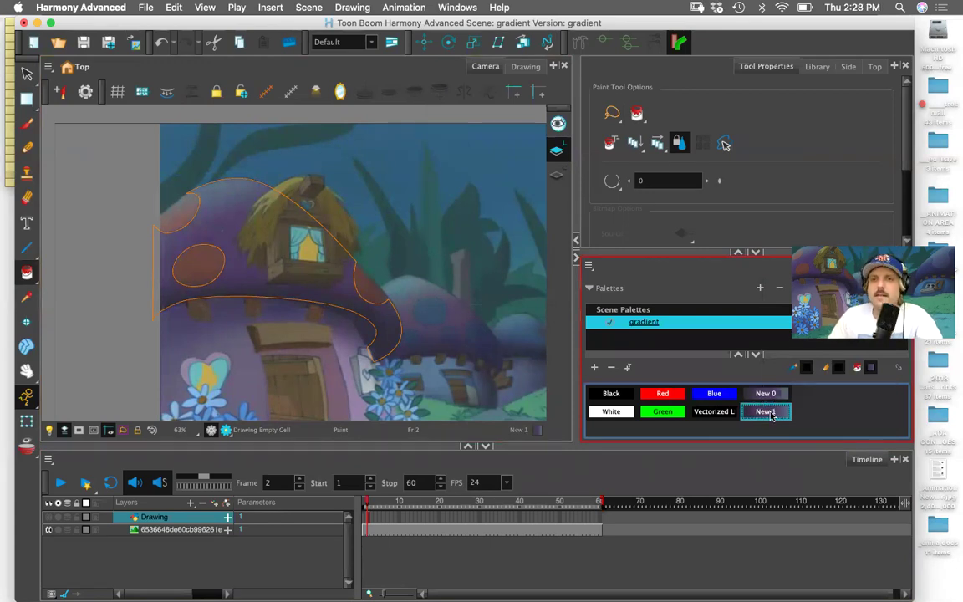
click(763, 394)
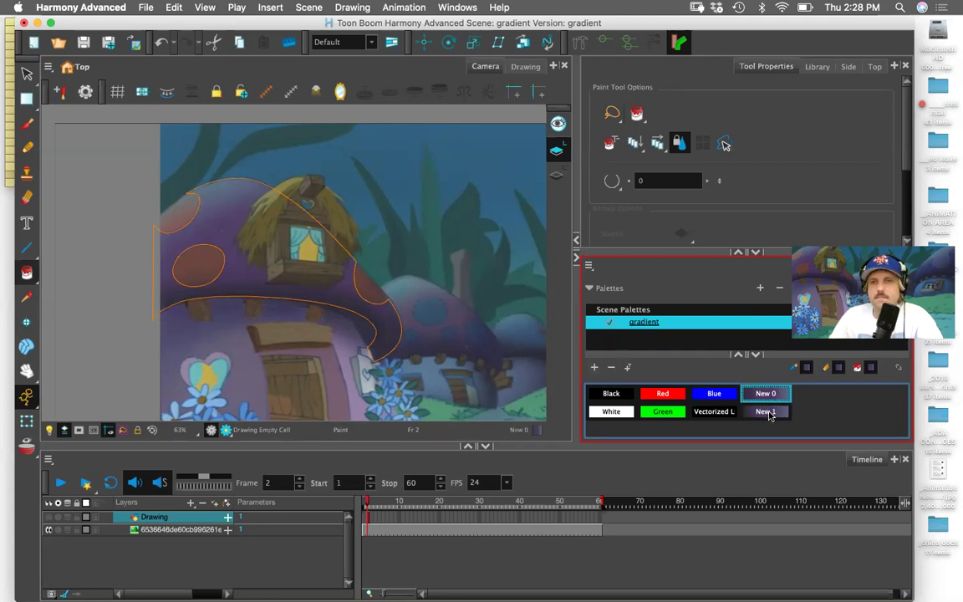
click(767, 412)
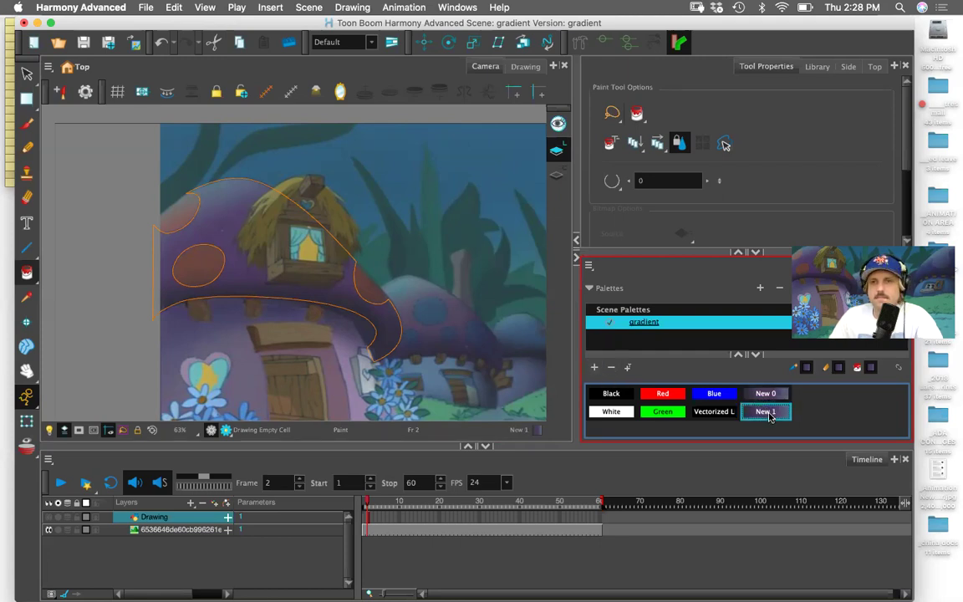
Add a solid colour based on Blue and recolour it with the reddish-brown sampled from the lower-left roof spot (RGB 107, 70, 64)
click(716, 394)
click(594, 367)
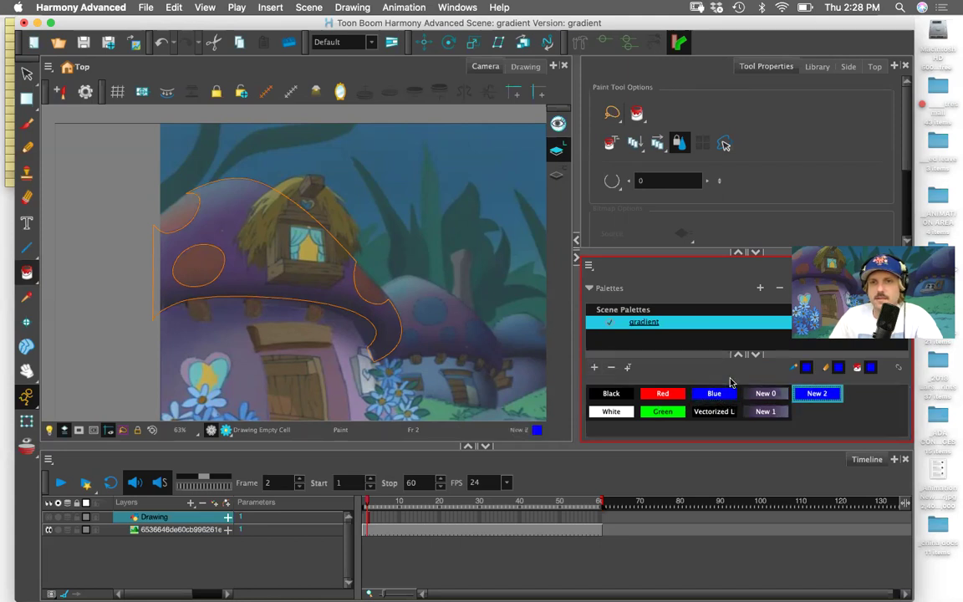
right_click(809, 398)
click(834, 236)
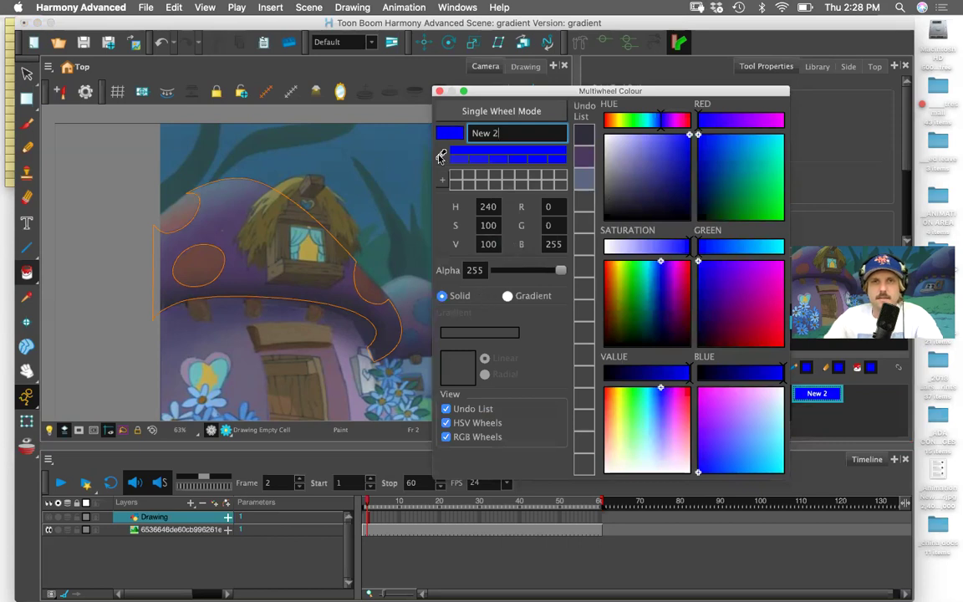
click(442, 157)
click(192, 246)
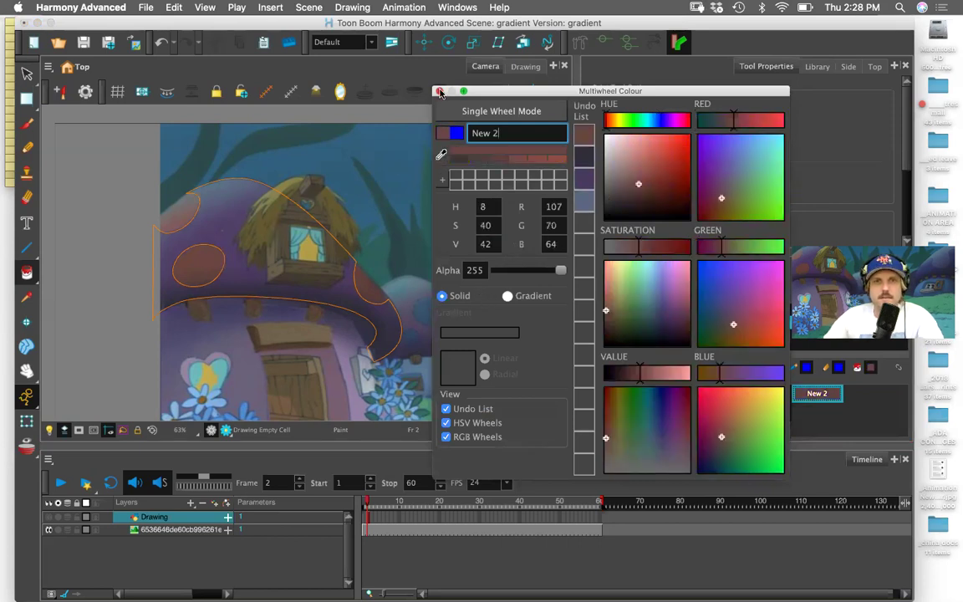
click(440, 91)
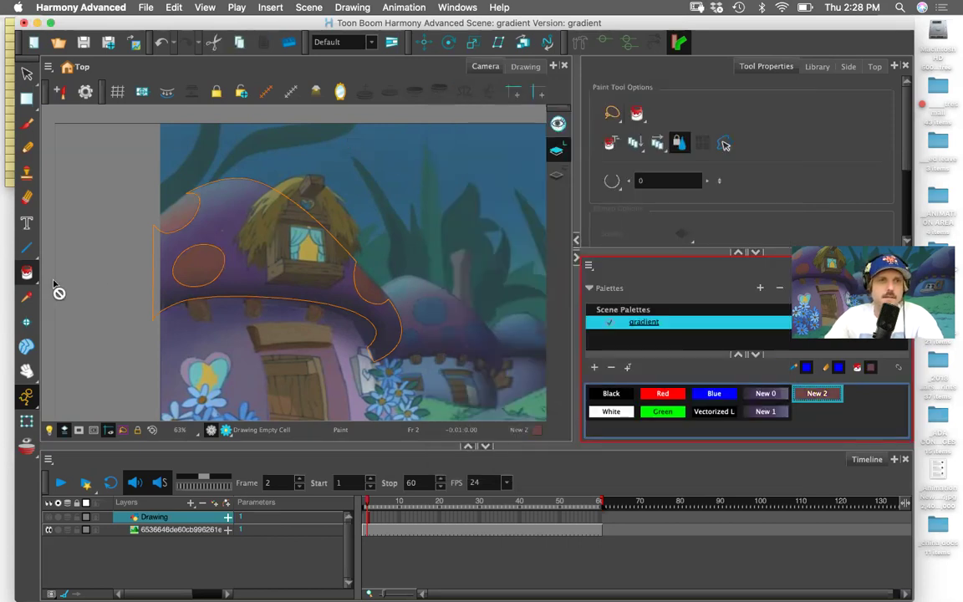
Show the Drawing layer again and fill the mushroom roof's spots with the reddish-brown New 2 colour
click(154, 518)
click(225, 239)
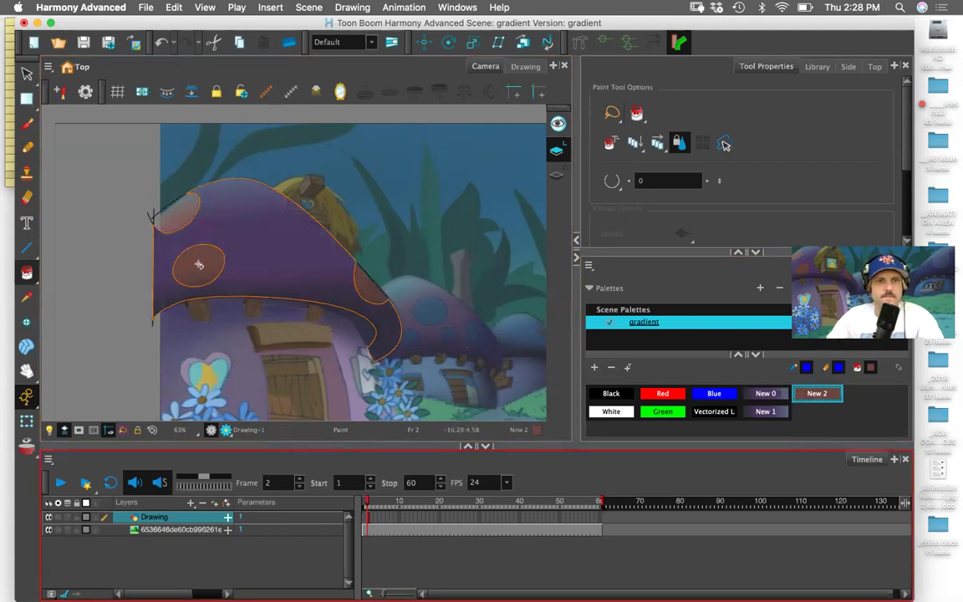
click(199, 265)
click(169, 219)
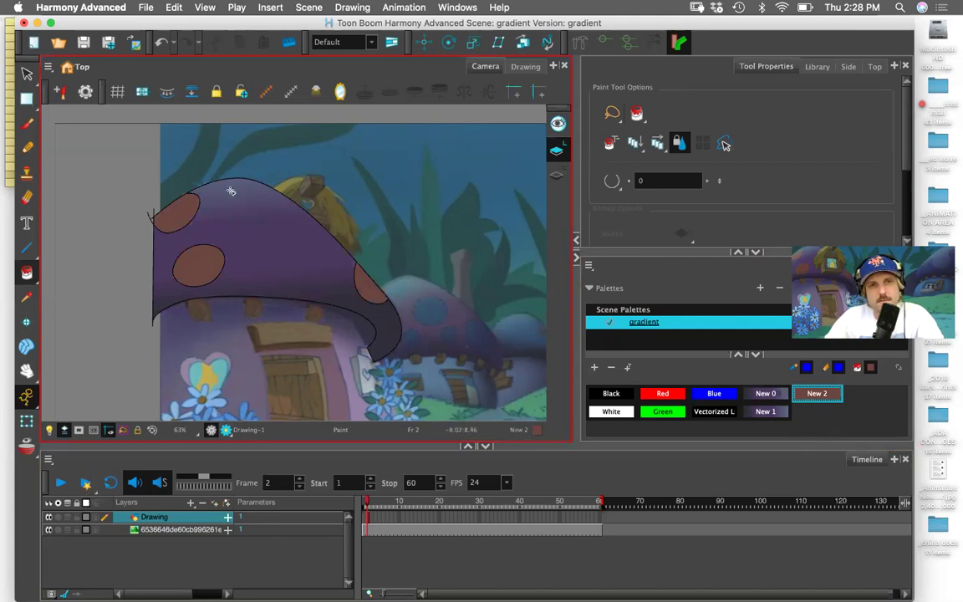
Examine the painted mushroom roof against the background, both across the whole scene and close up on its gradient and spots
mouse_move(277, 272)
mouse_down()
mouse_move(217, 256)
mouse_move(211, 267)
mouse_move(272, 246)
mouse_move(264, 239)
mouse_move(267, 245)
mouse_up()
key(1)
key(1)
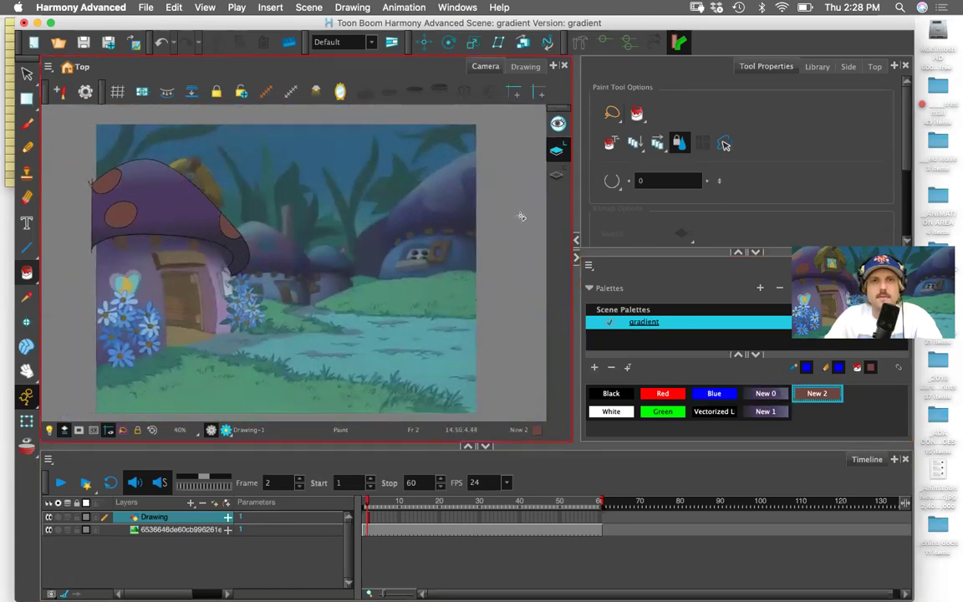
click(27, 73)
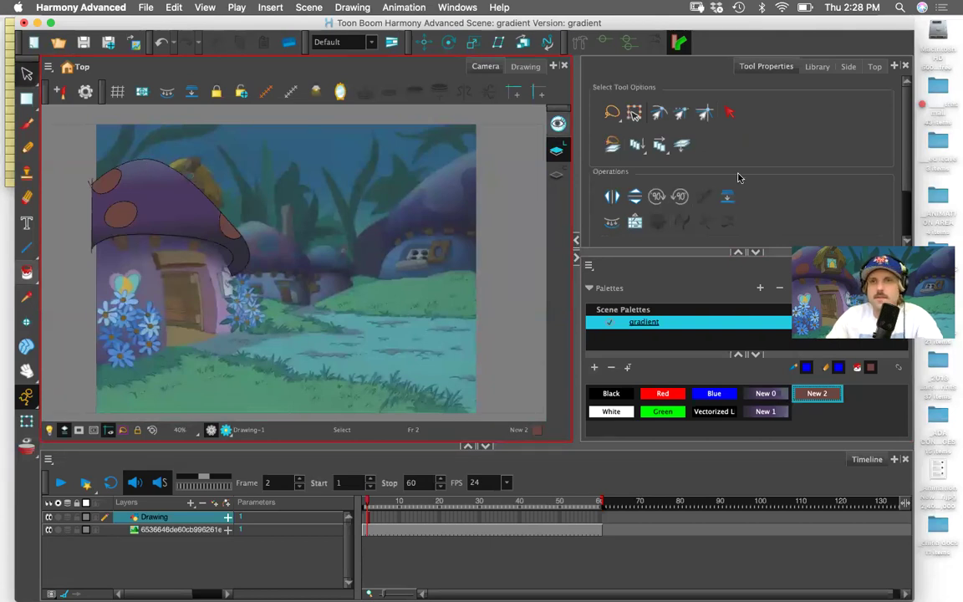
click(26, 125)
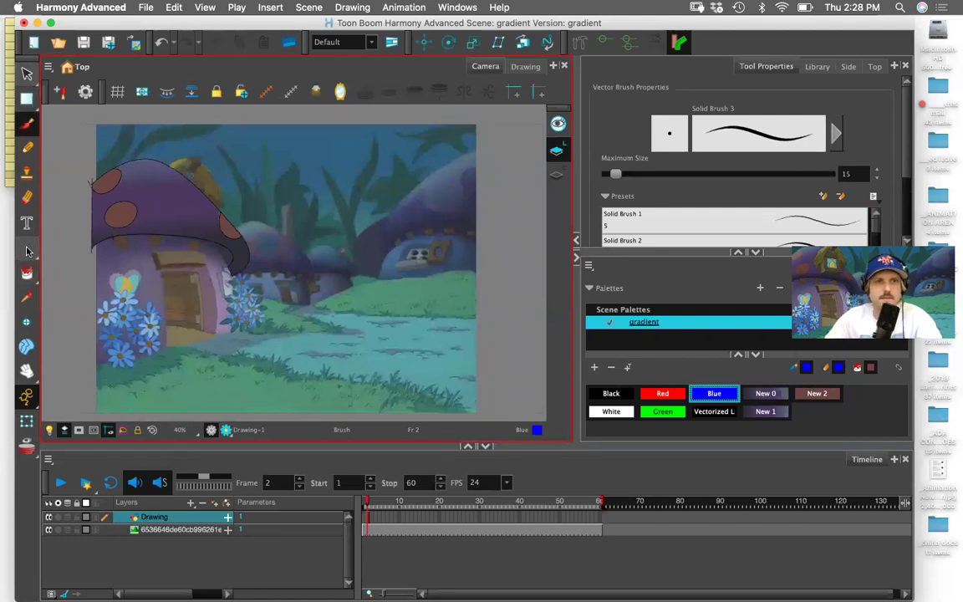
click(26, 247)
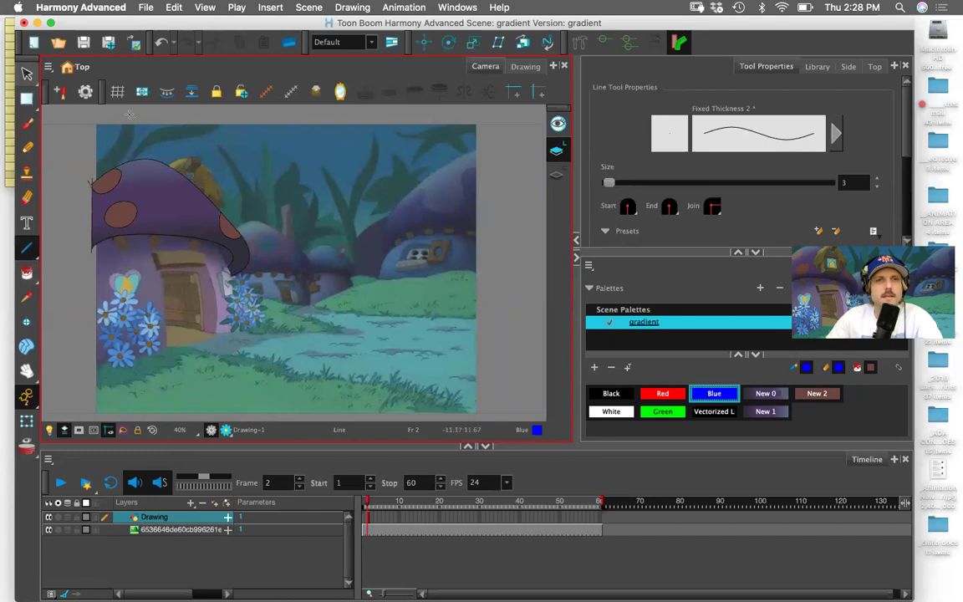
key(2)
key(2)
key(space)
mouse_move(167, 161)
mouse_down()
mouse_move(396, 241)
mouse_move(383, 213)
mouse_move(350, 322)
mouse_move(313, 332)
mouse_move(342, 346)
mouse_move(360, 321)
mouse_move(335, 325)
mouse_up()
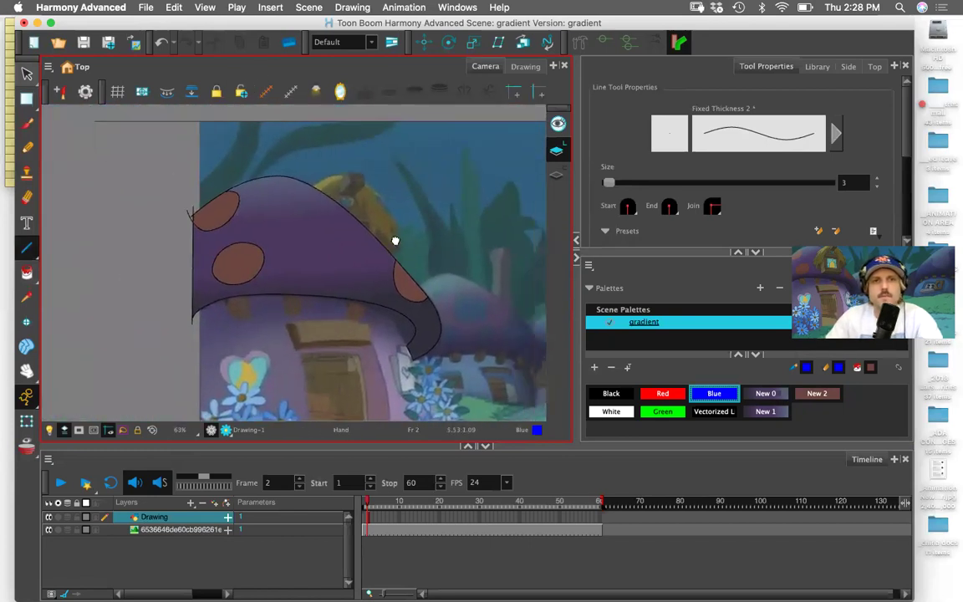
key(2)
key(2)
key(2)
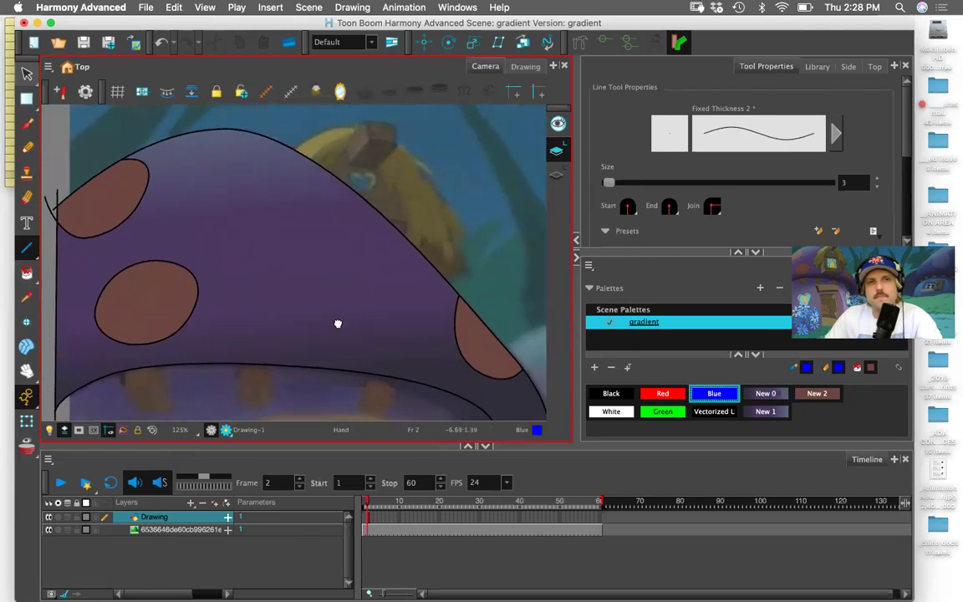
scroll(334, 317, down, 2)
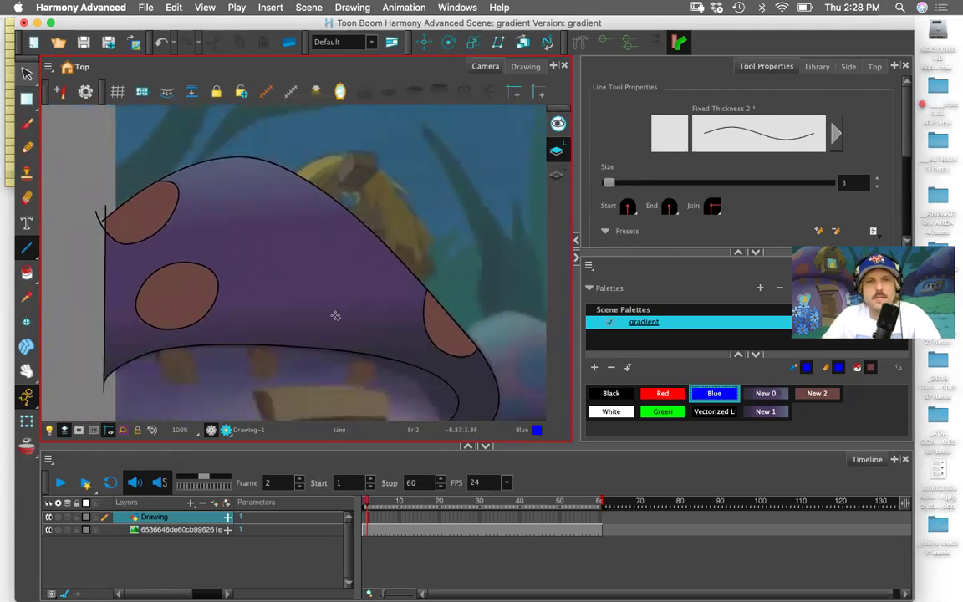
mouse_move(339, 307)
mouse_down()
mouse_move(279, 283)
mouse_move(279, 299)
mouse_up()
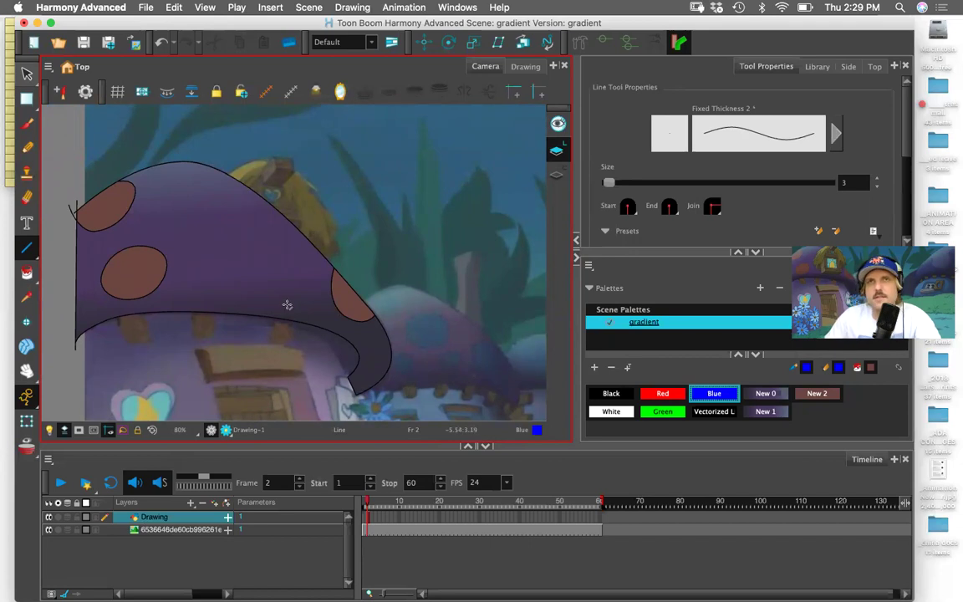
scroll(286, 305, down, 3)
drag(274, 312, 185, 275)
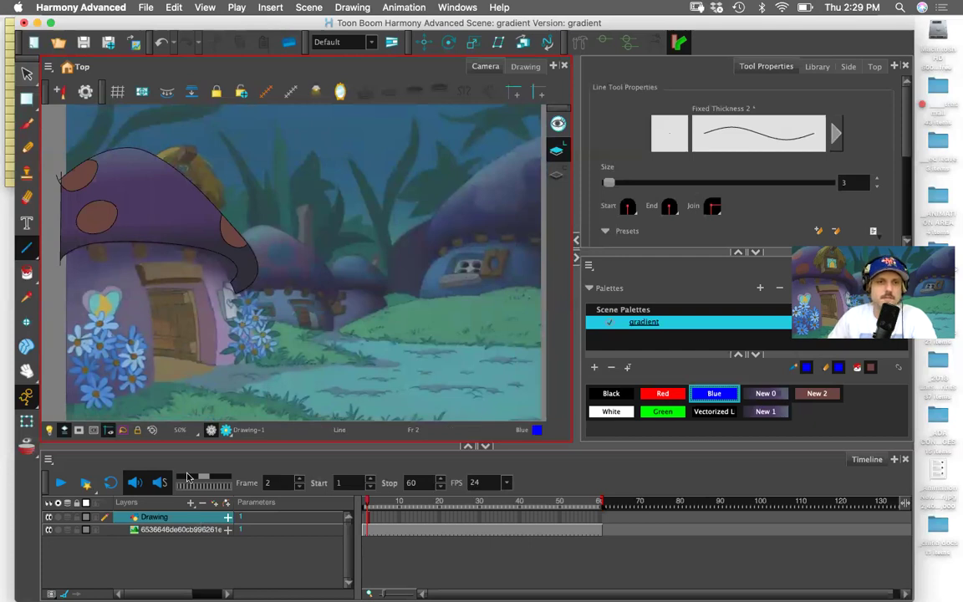
Add a Camera layer to the scene and give it a parent peg
click(190, 504)
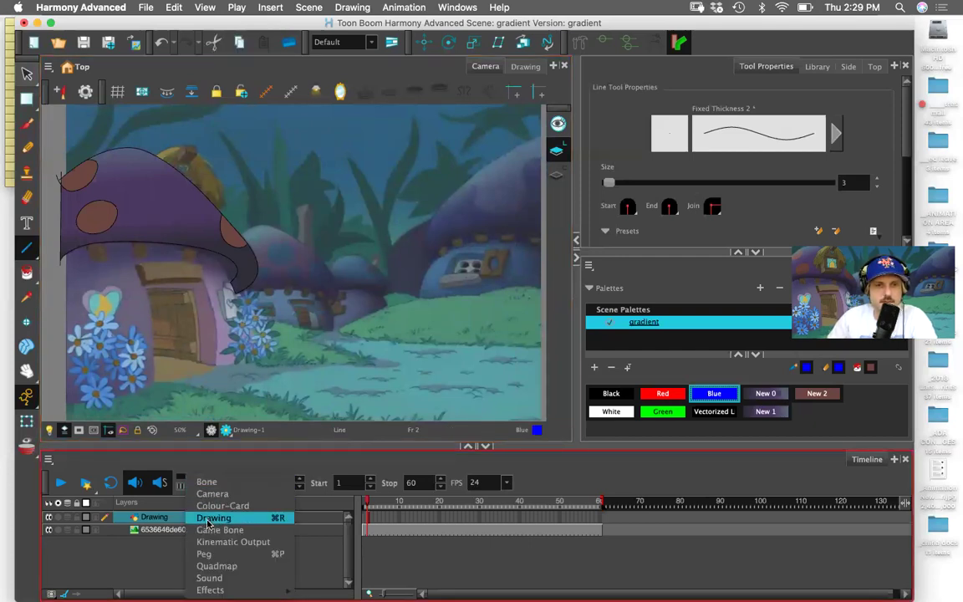
click(210, 494)
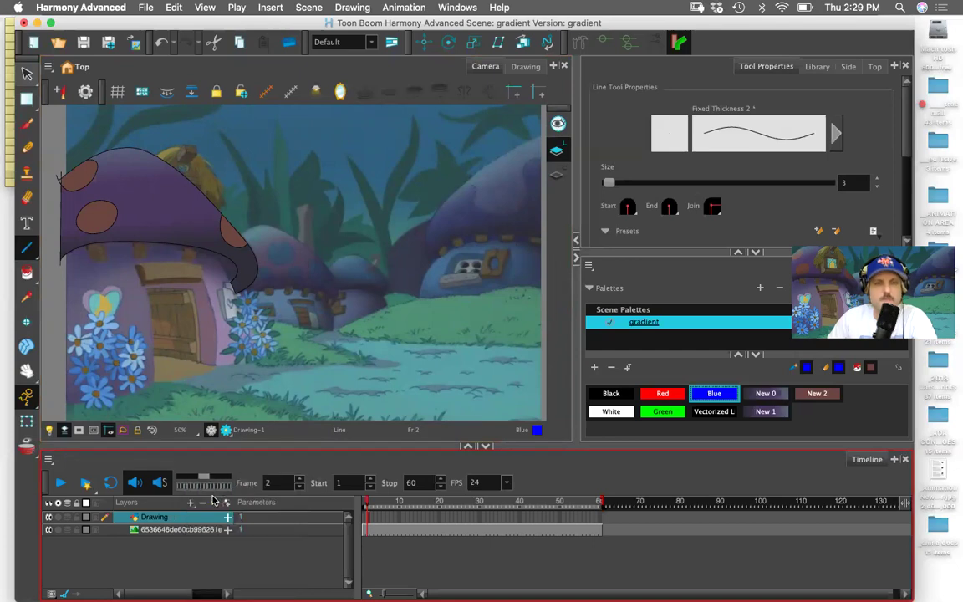
drag(144, 251, 233, 282)
click(223, 504)
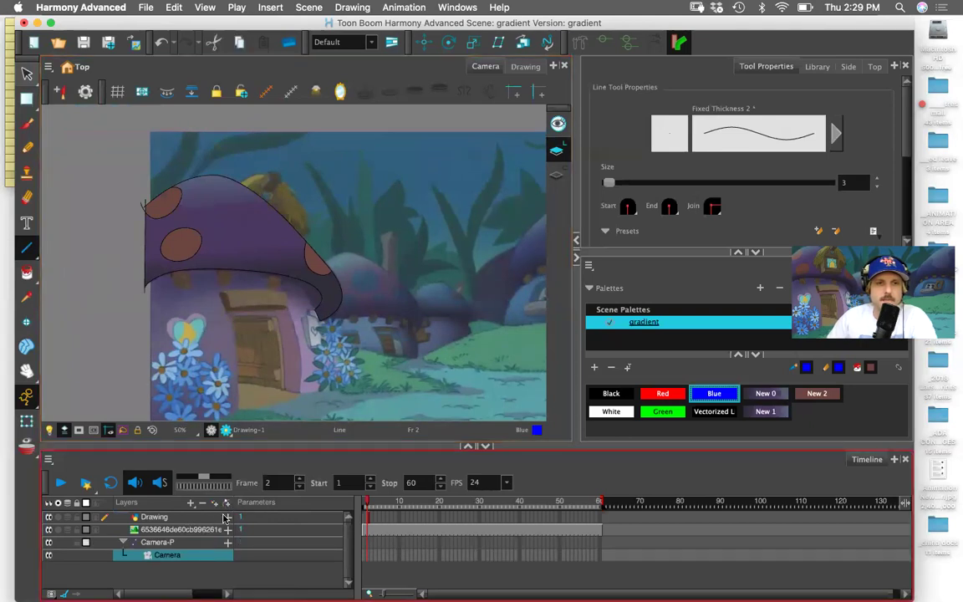
Move the camera peg in the Side and Top views with the Transform tool to frame the mushroom roof closely
click(848, 66)
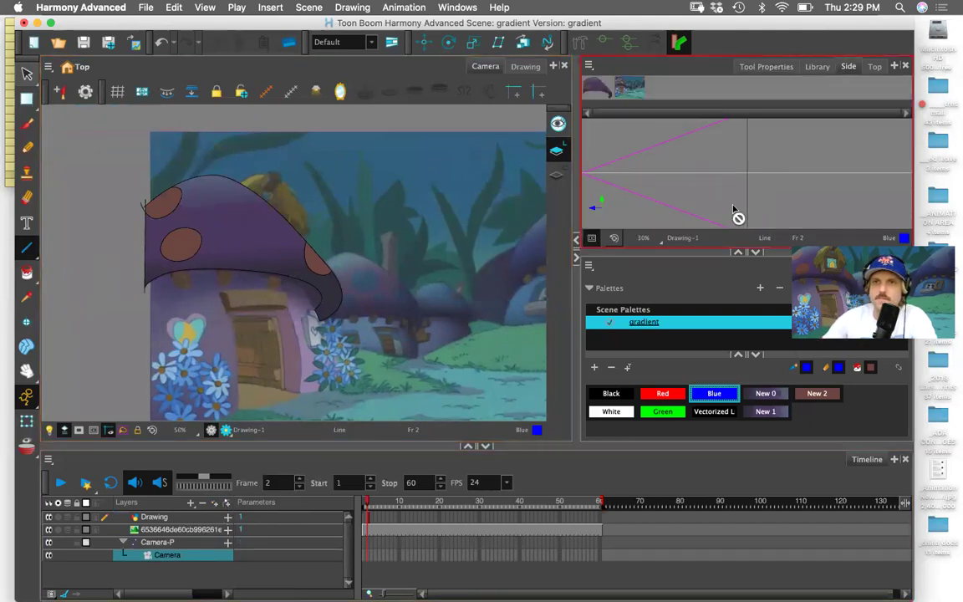
key(shift+t)
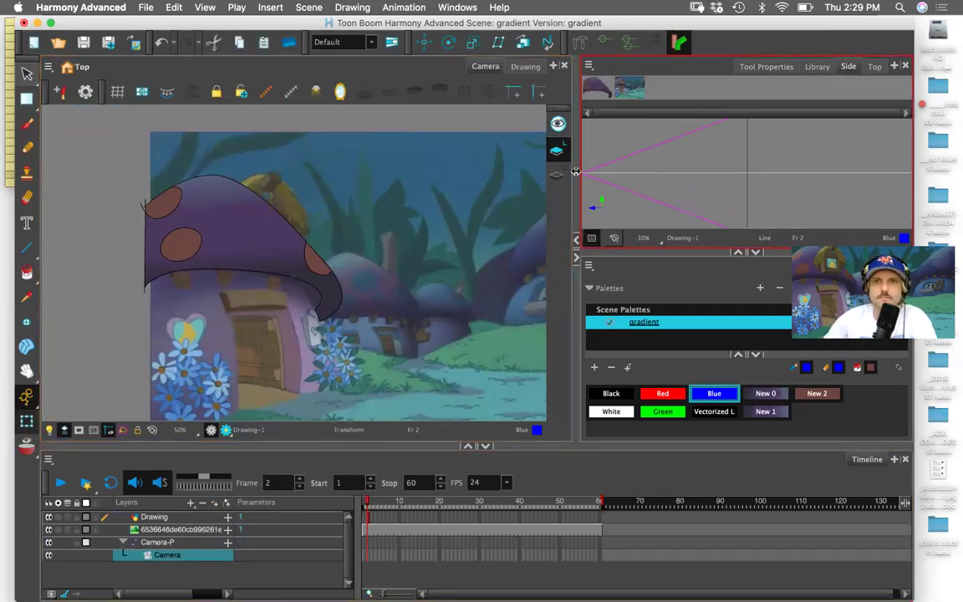
click(599, 165)
drag(599, 165, 729, 196)
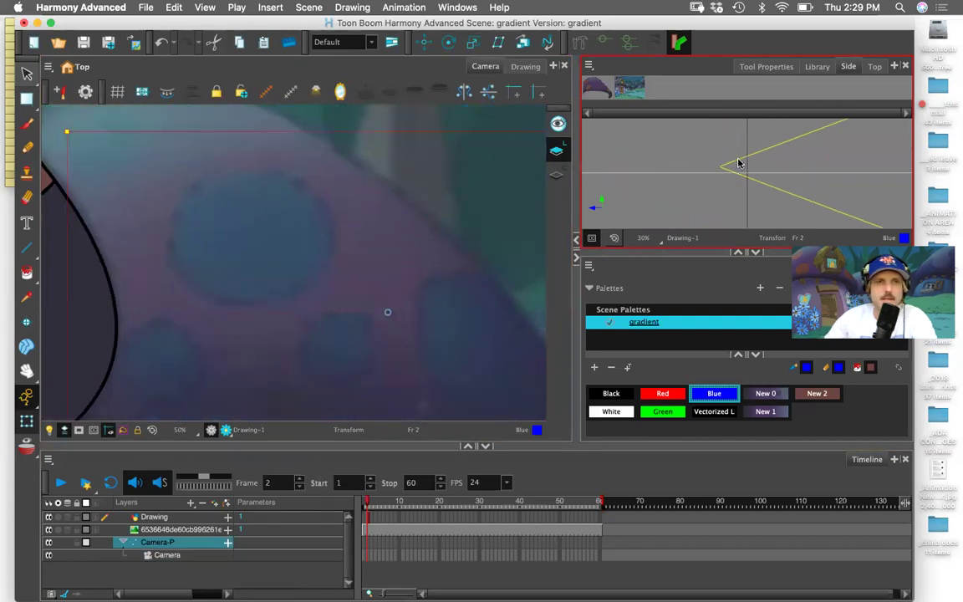
click(873, 66)
click(847, 67)
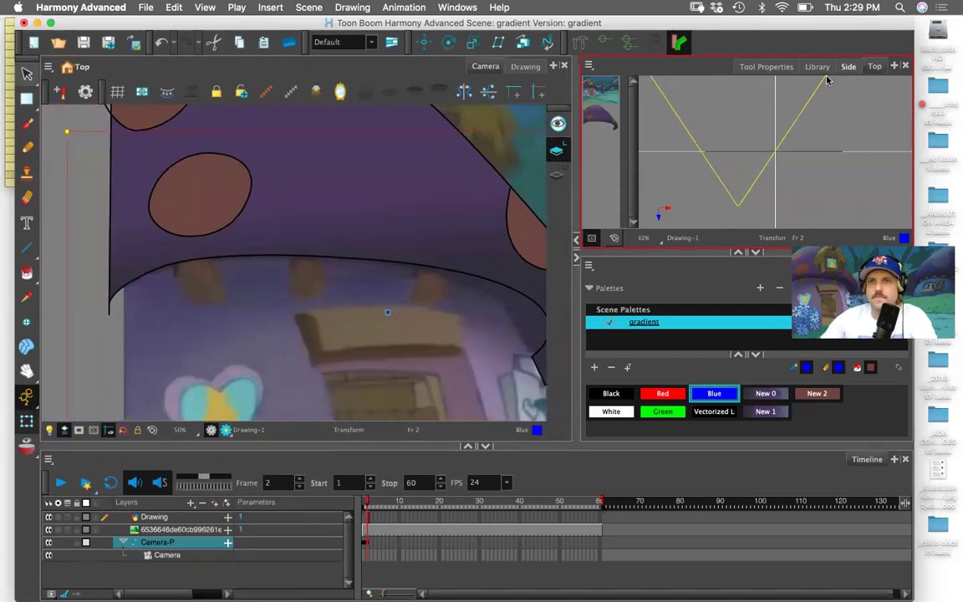
drag(714, 178, 685, 144)
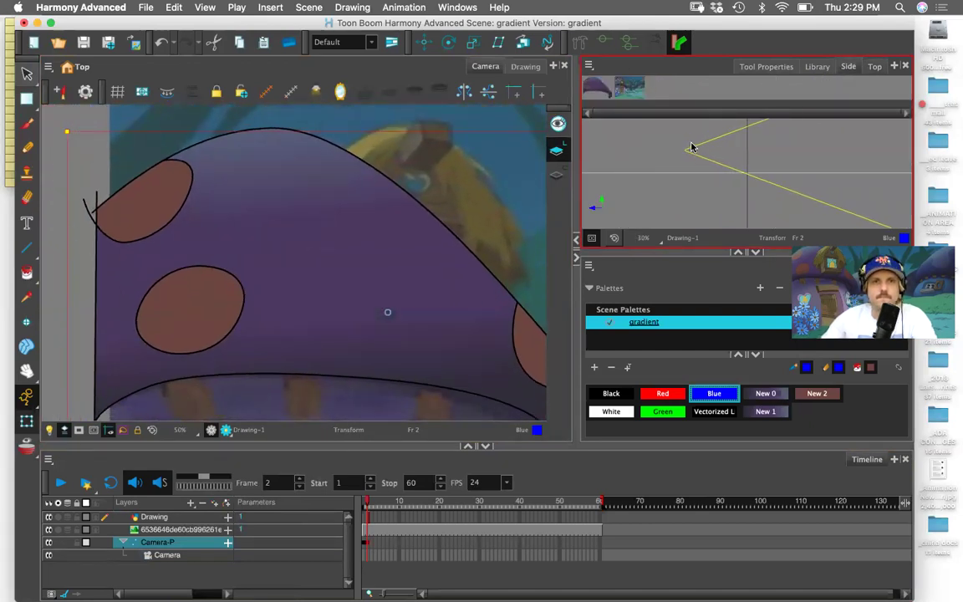
Switch the Camera view to a render preview and inspect the roof's gradient, spots and outlines full screen at several magnifications
click(226, 430)
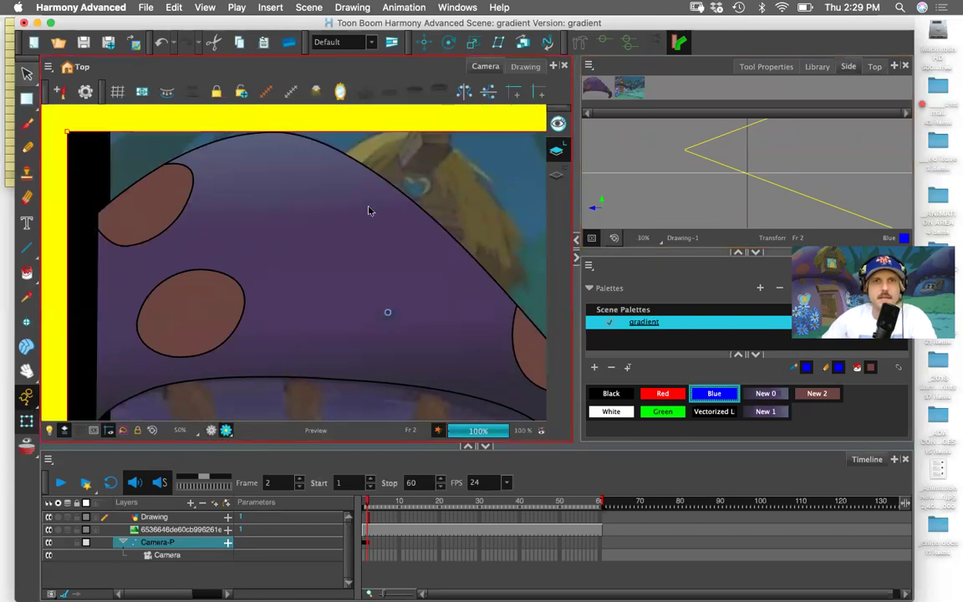
key(super+f)
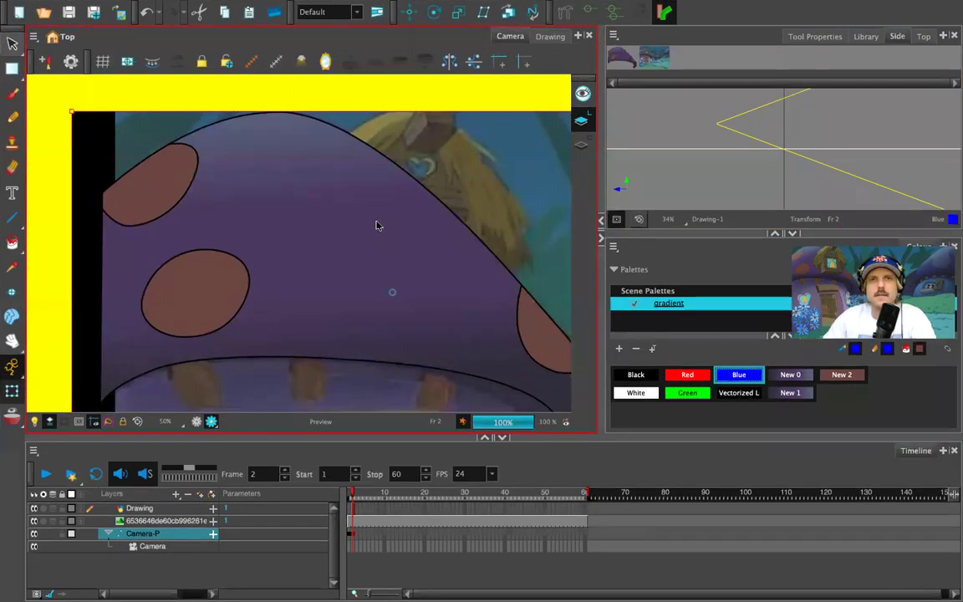
drag(461, 286, 341, 223)
key(2)
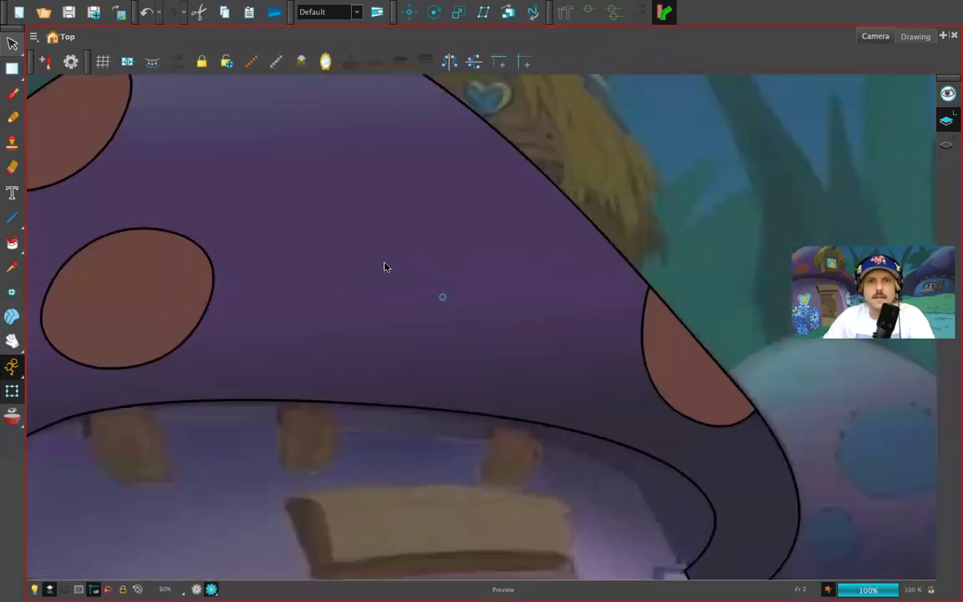
key(2)
drag(396, 271, 425, 414)
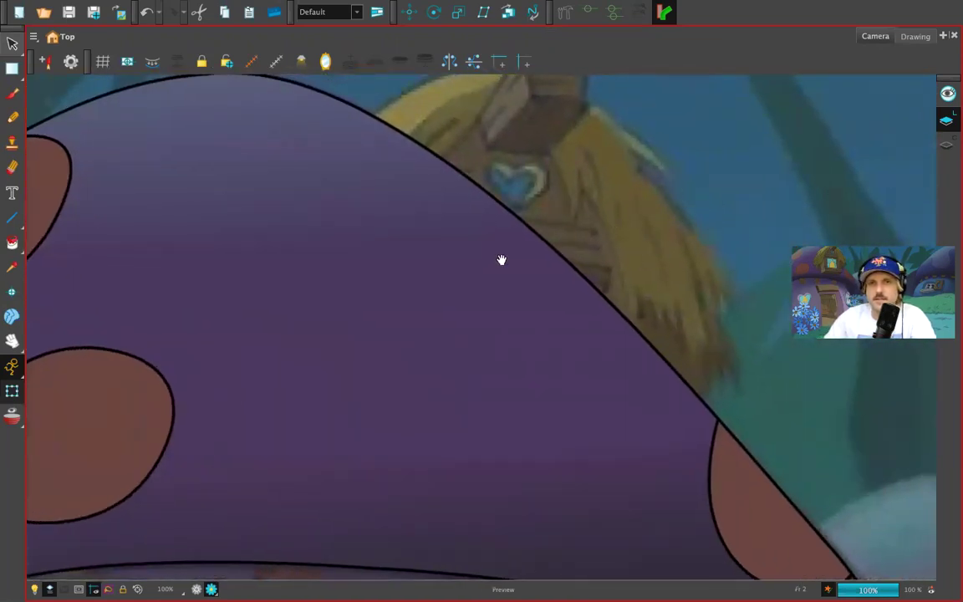
scroll(456, 319, down, 1)
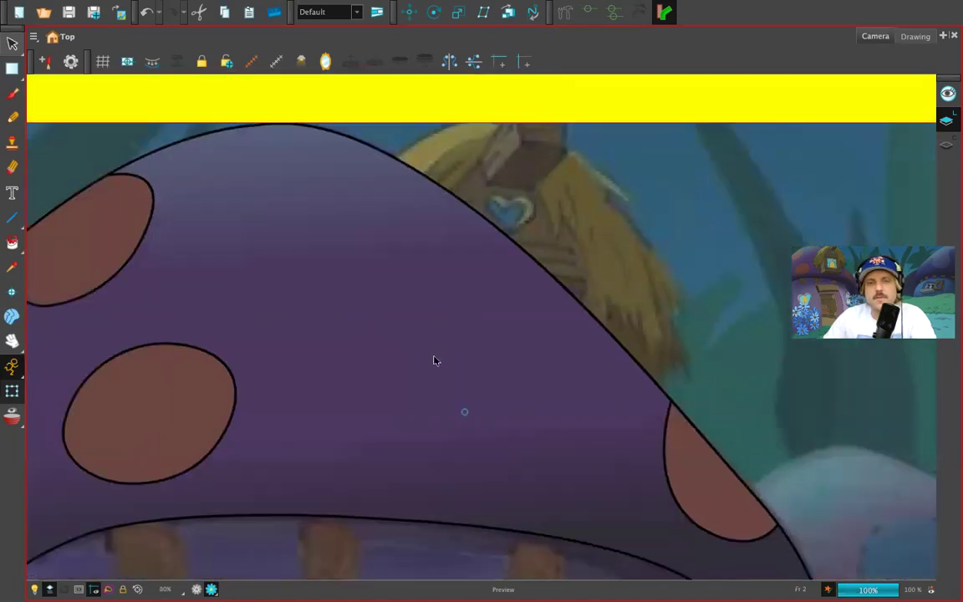
drag(394, 463, 380, 364)
key(1)
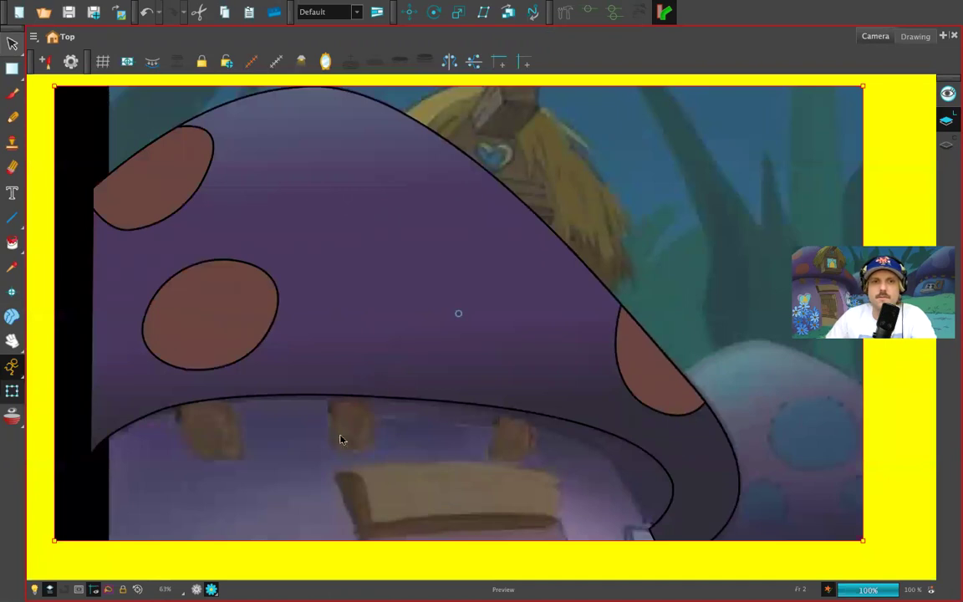
key(super+f)
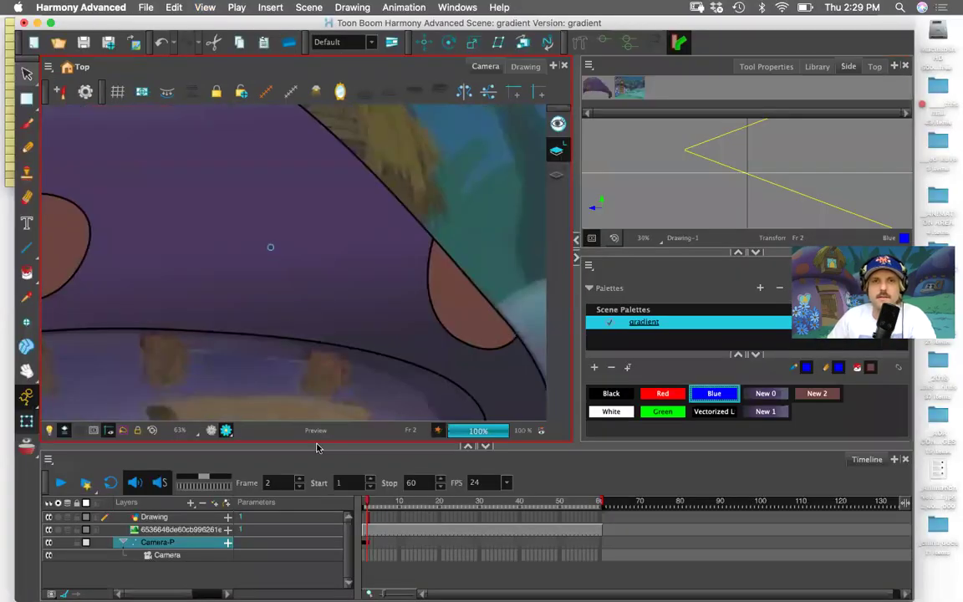
drag(271, 288, 344, 339)
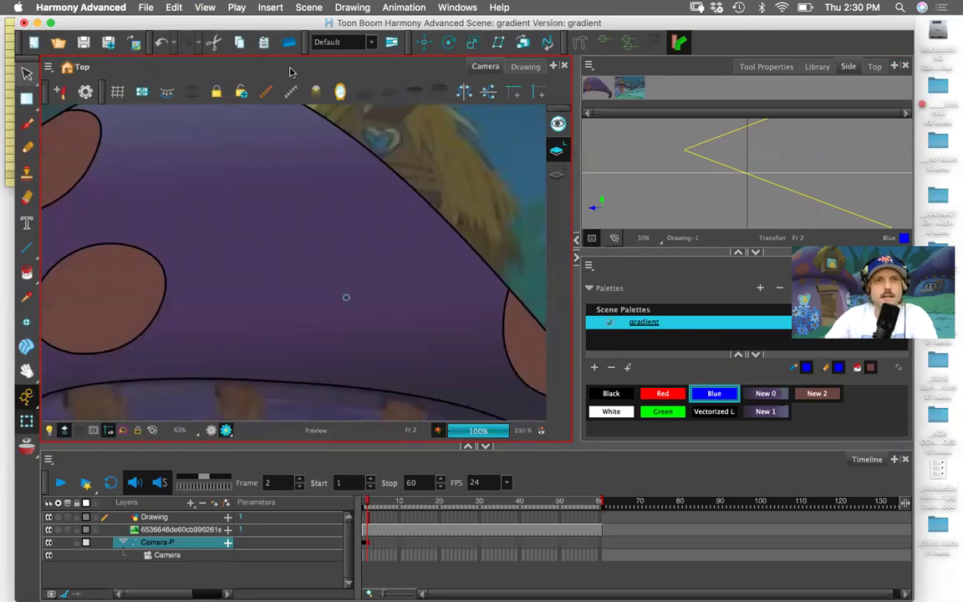
key(super+f)
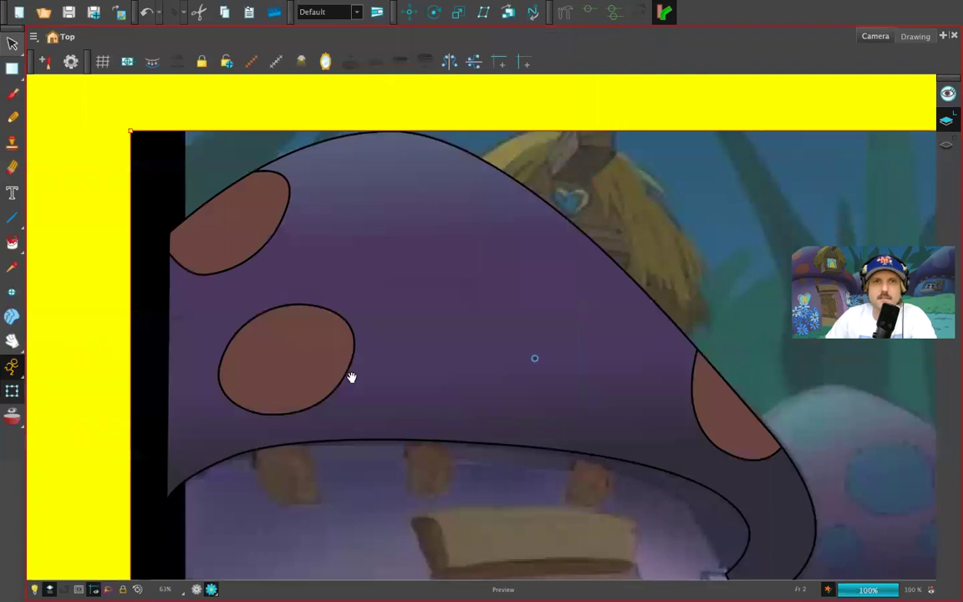
drag(350, 378, 311, 343)
scroll(315, 284, up, 3)
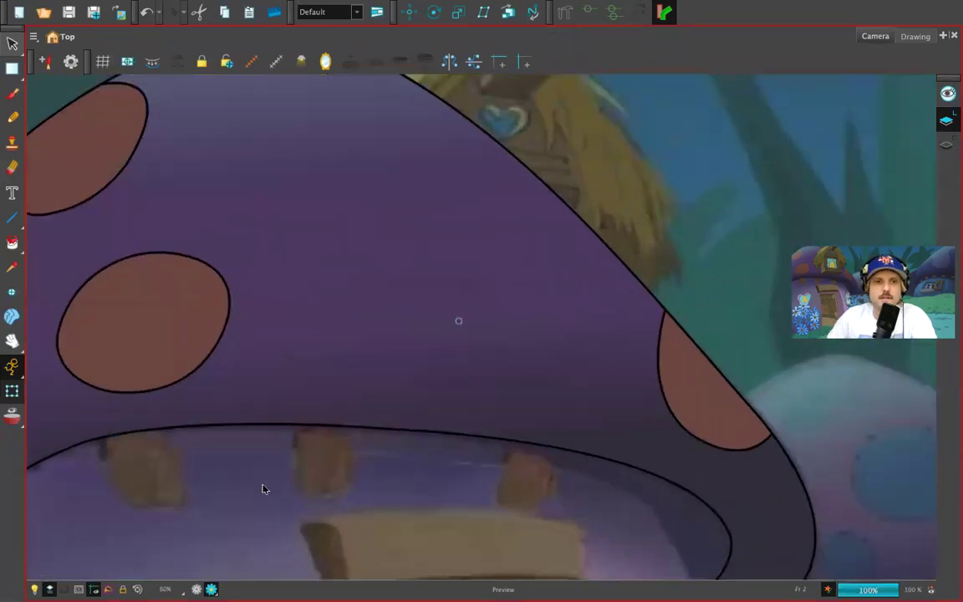
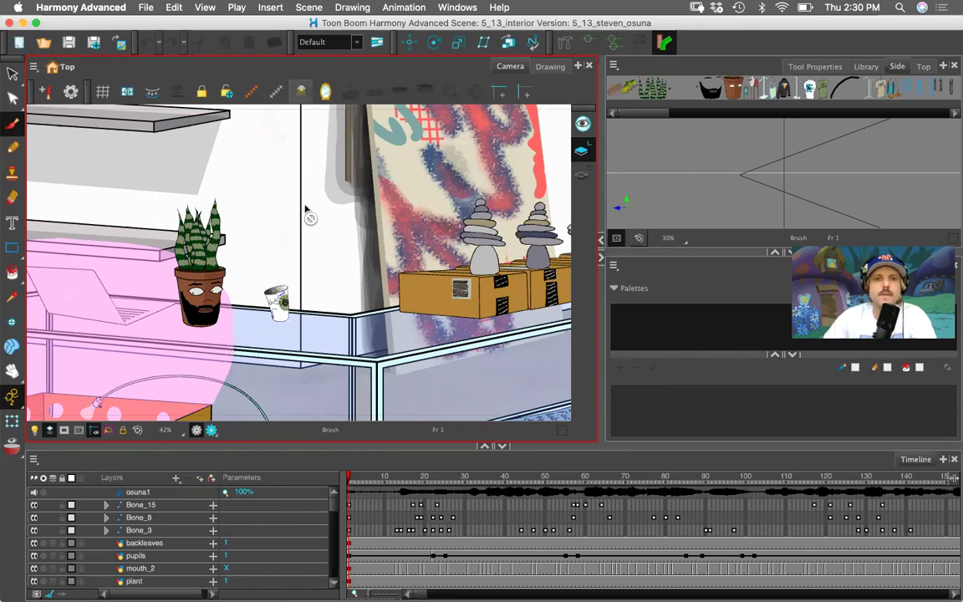
Show the interior scene's Camera view full screen and examine the potted plant character and paper cup up close
key(super+f)
key(grave)
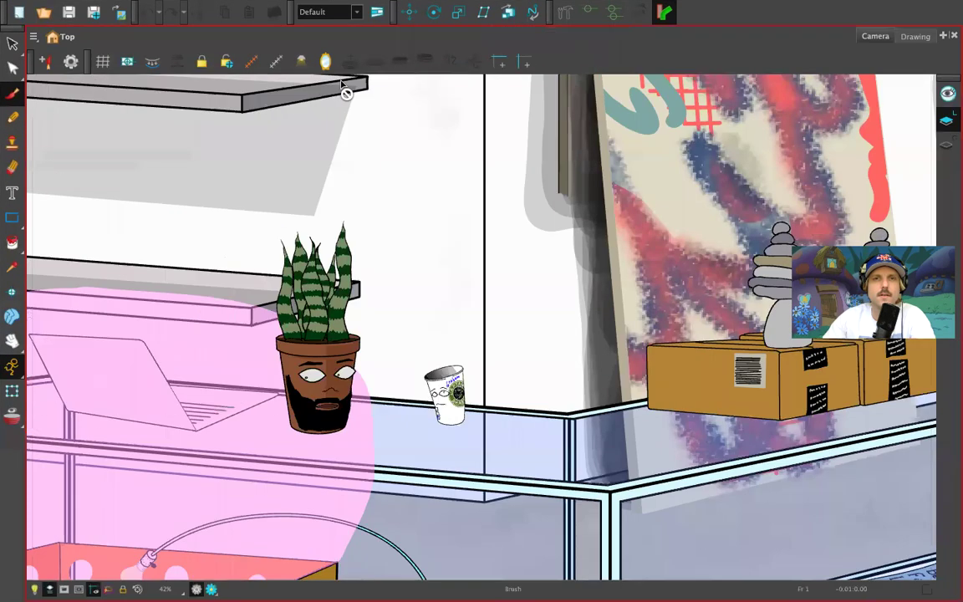
drag(321, 314, 399, 316)
key(2)
key(2)
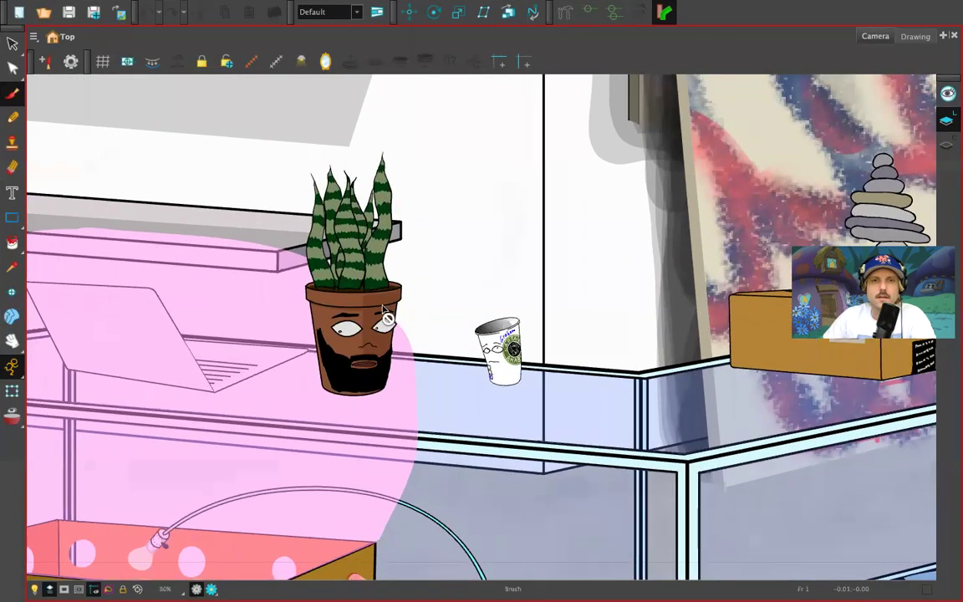
Show the Mini Playback toolbar and look at its frame rate and before/after frame settings
mouse_move(379, 7)
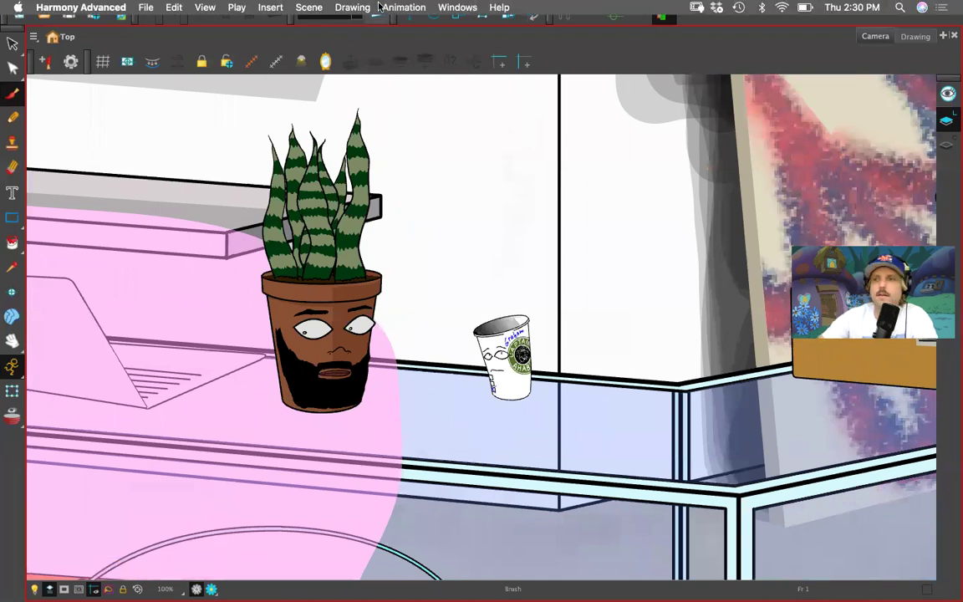
click(454, 8)
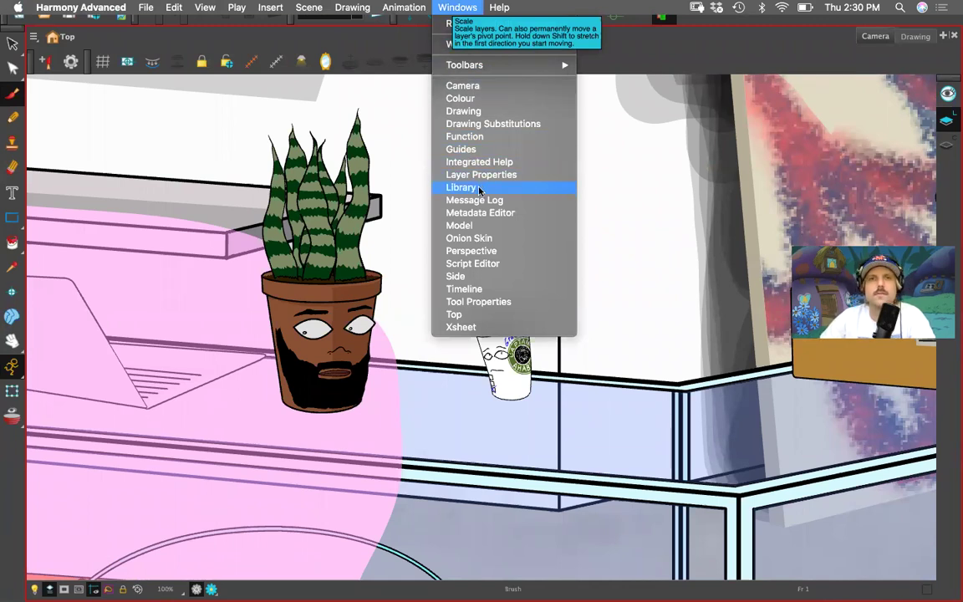
mouse_move(546, 66)
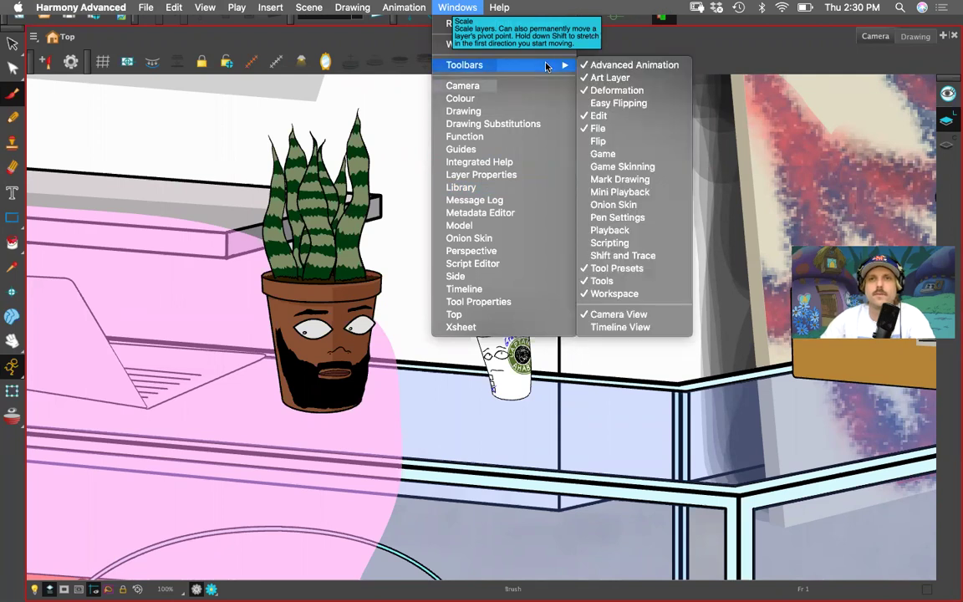
click(312, 455)
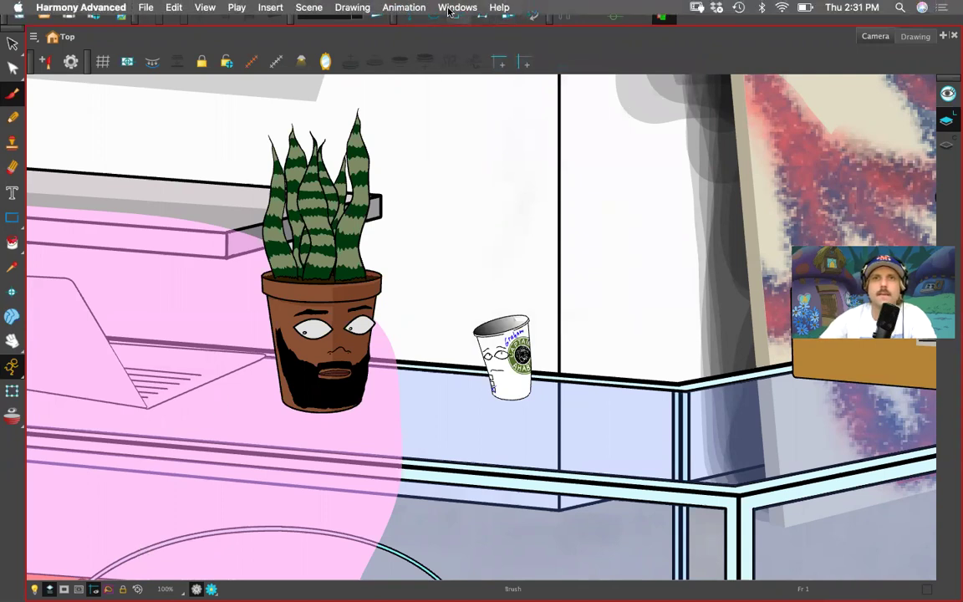
click(448, 8)
mouse_move(470, 67)
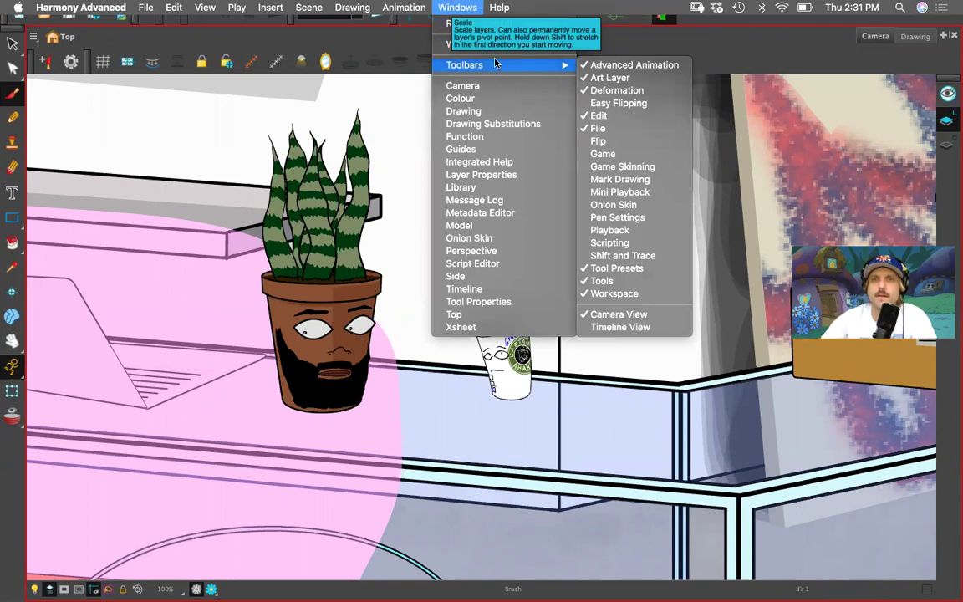
click(603, 192)
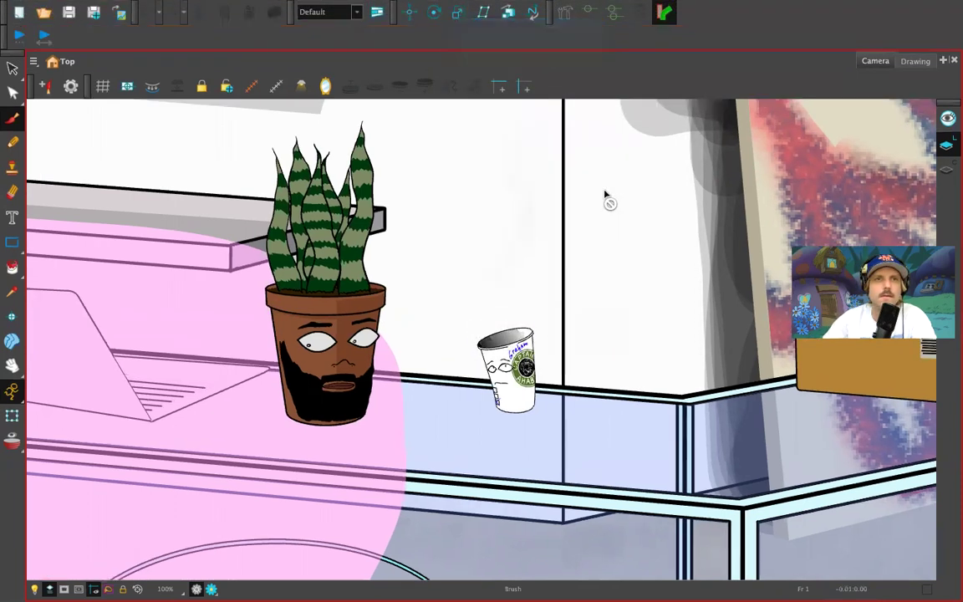
click(20, 38)
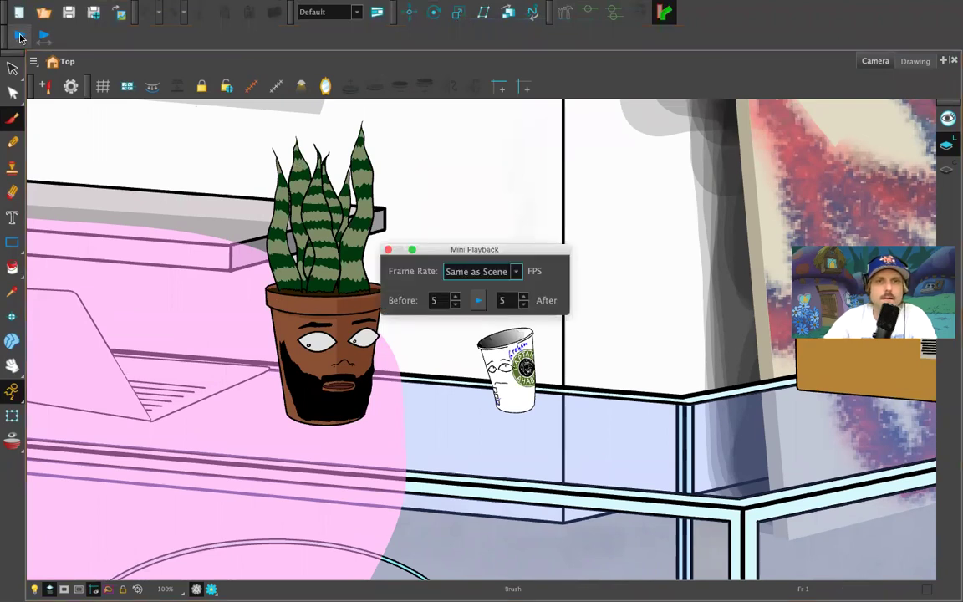
click(388, 250)
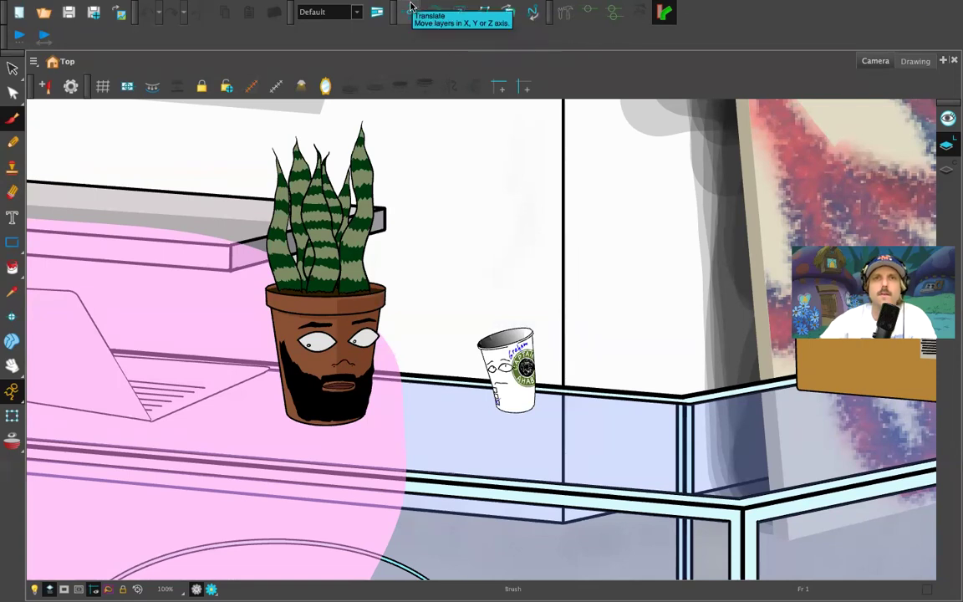
Try to show the Playback toolbar
mouse_move(411, 5)
click(457, 7)
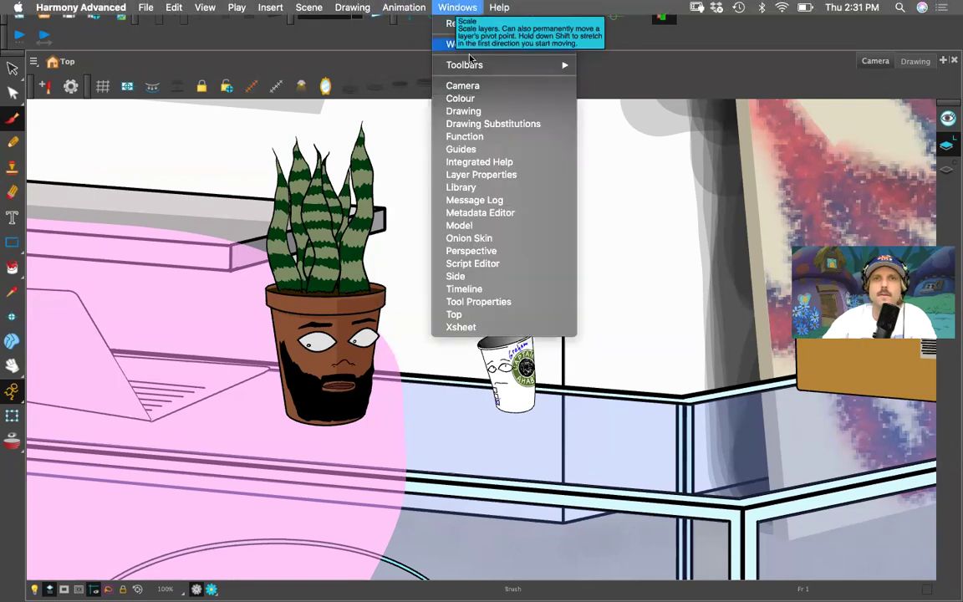
mouse_move(480, 68)
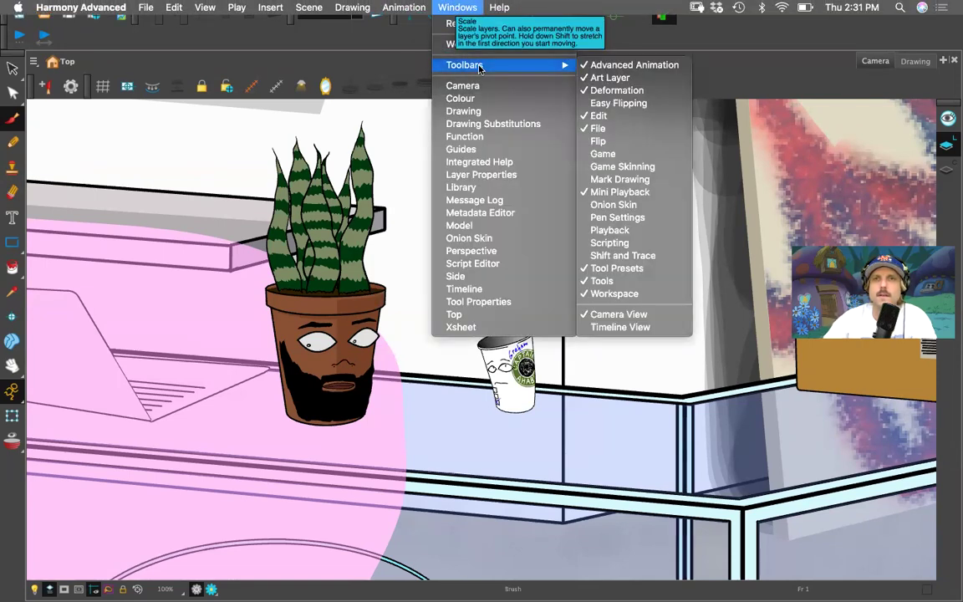
click(615, 231)
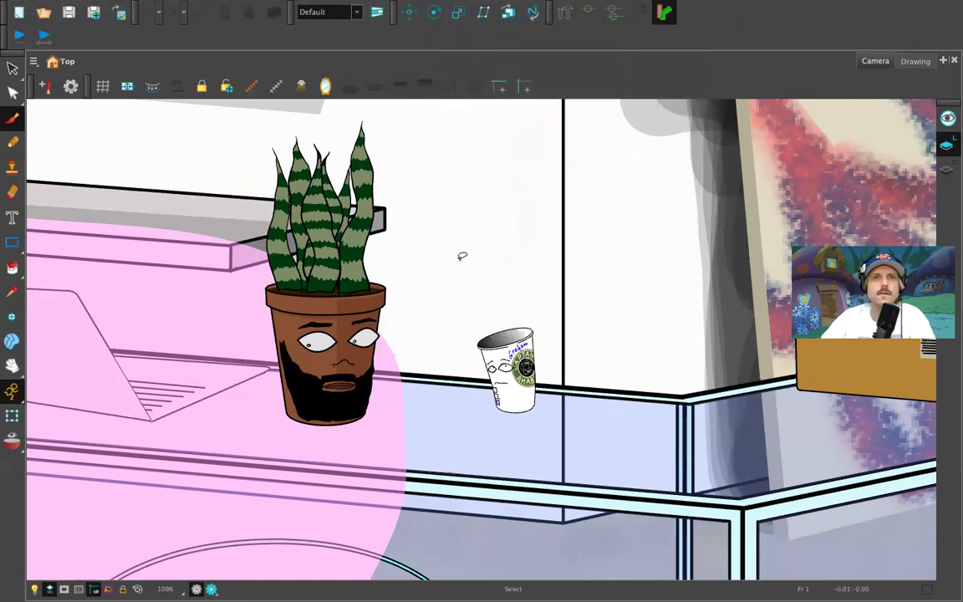
Play the interior scene from frame 1 and watch the potted plant and cup animation in the enlarged Camera view
key(super+f)
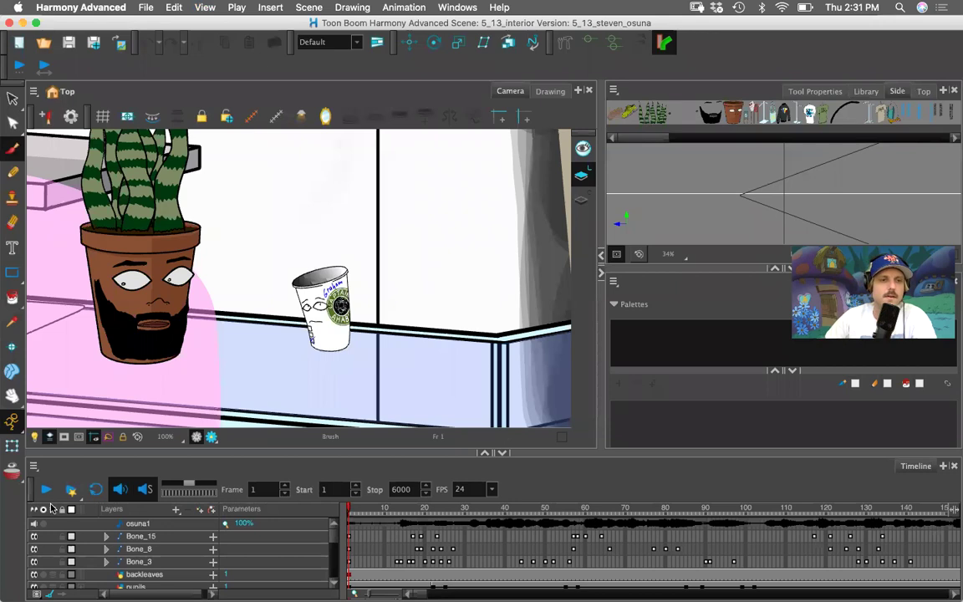
click(46, 490)
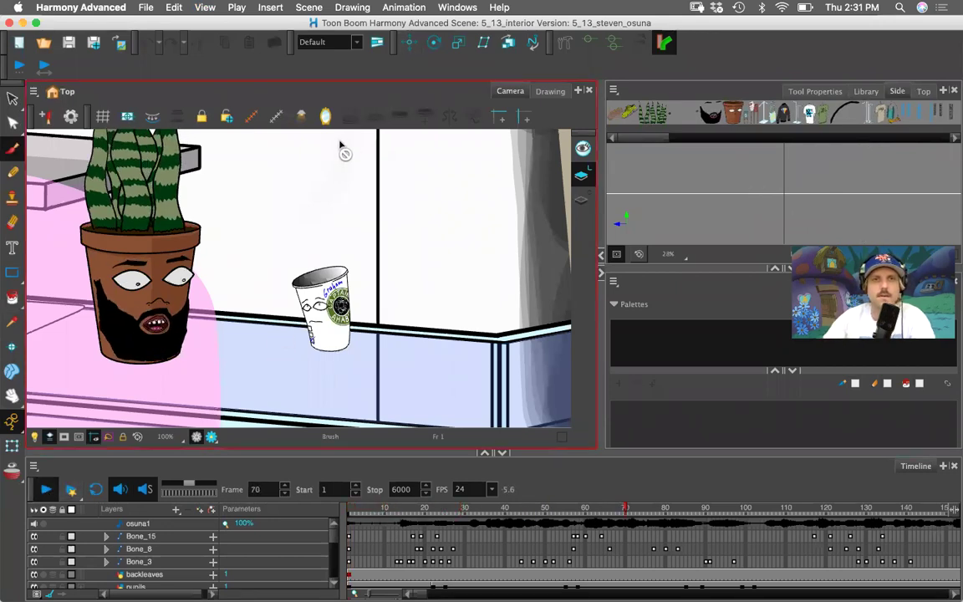
key(grave)
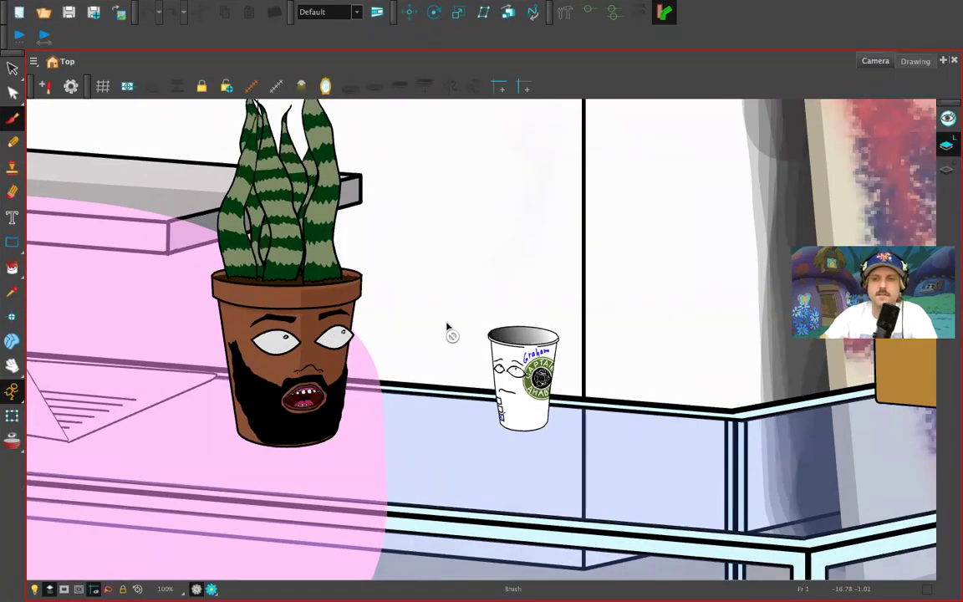
key(XF86AudioRaiseVolume)
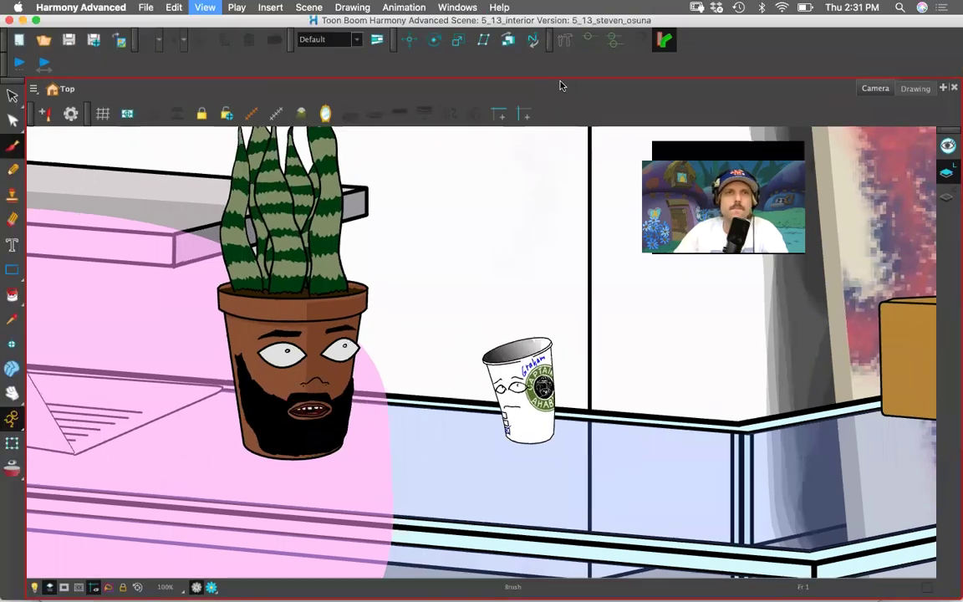
key(grave)
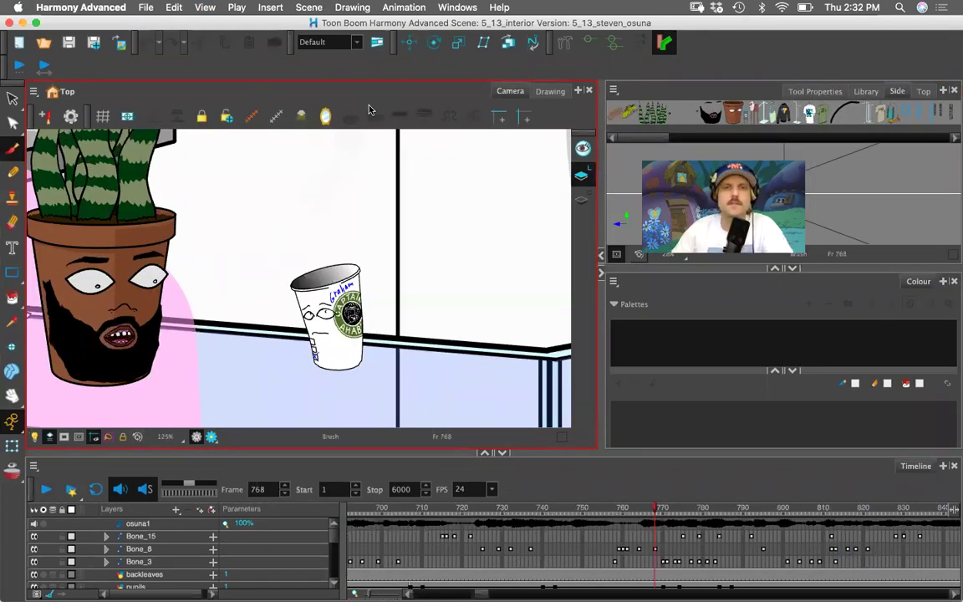
Enlarge the Camera view, switch it to a render preview and examine the blurred shadows and pink lighting across the whole frame
key(super+f)
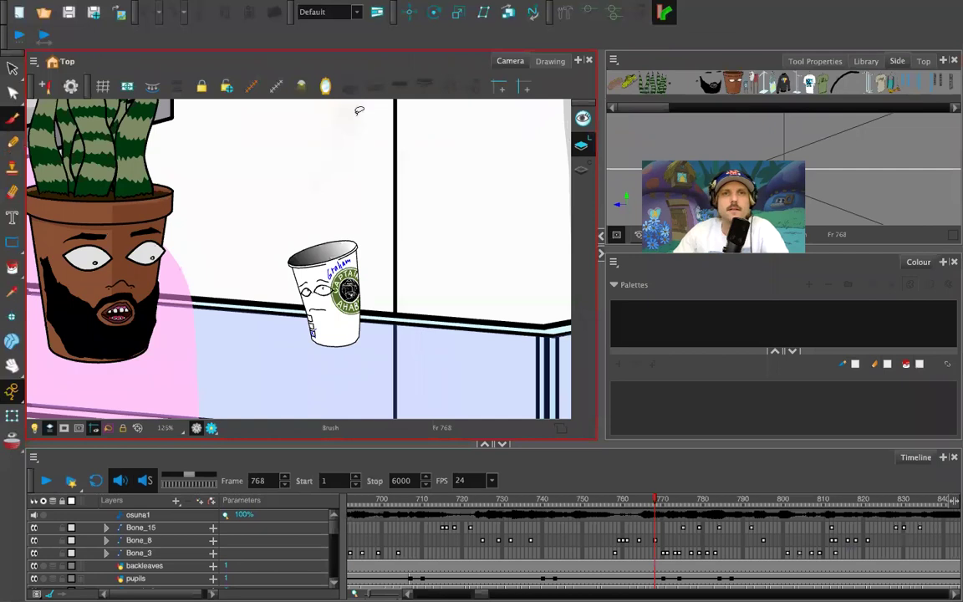
drag(467, 307, 428, 312)
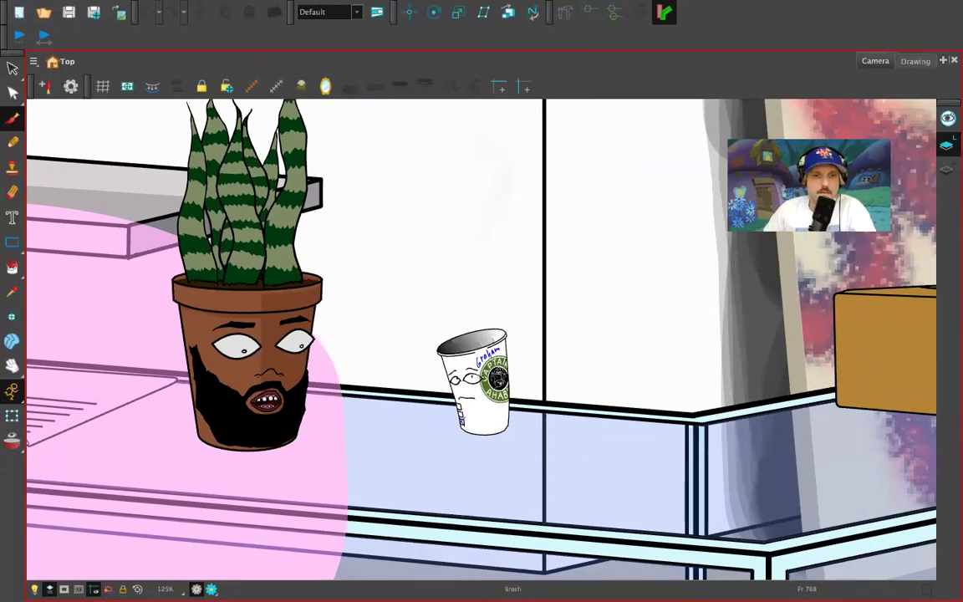
key(1)
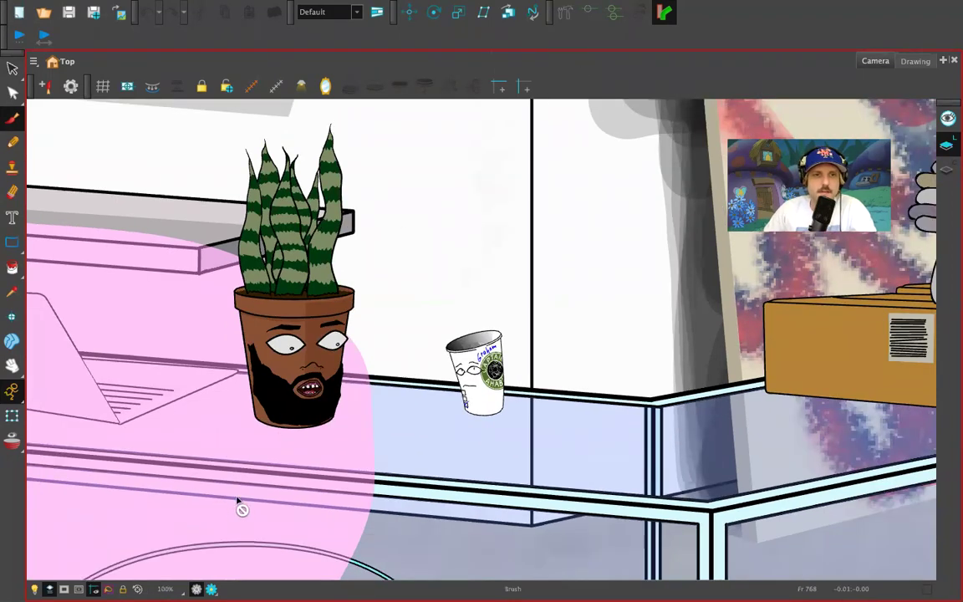
drag(284, 413, 249, 445)
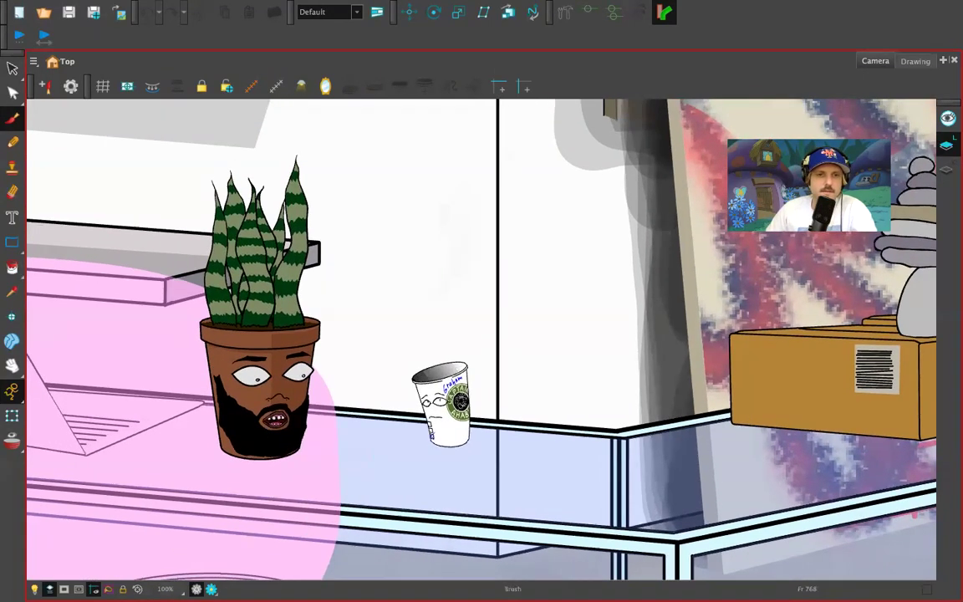
click(211, 590)
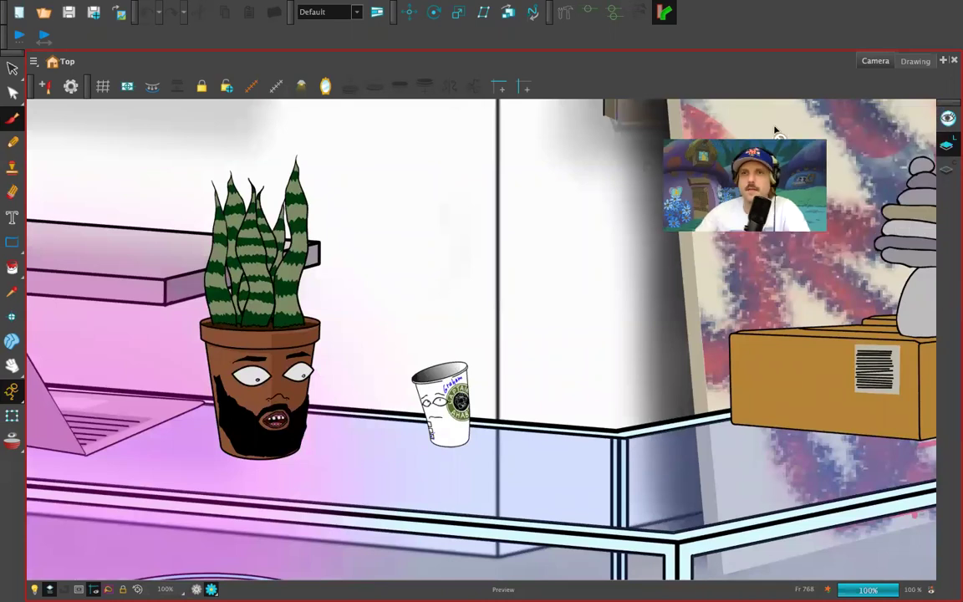
key(1)
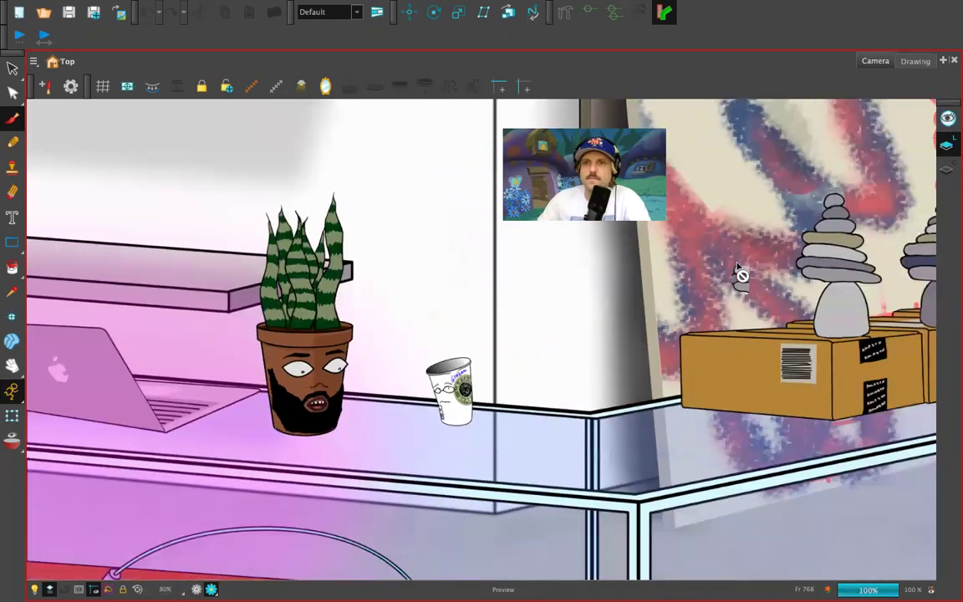
scroll(741, 274, down, 2)
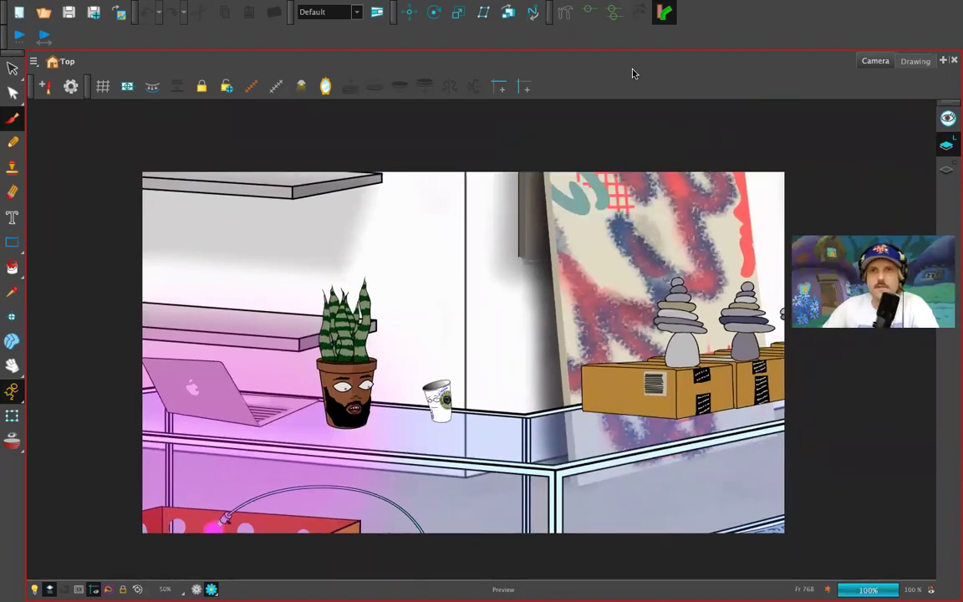
scroll(576, 241, up, 1)
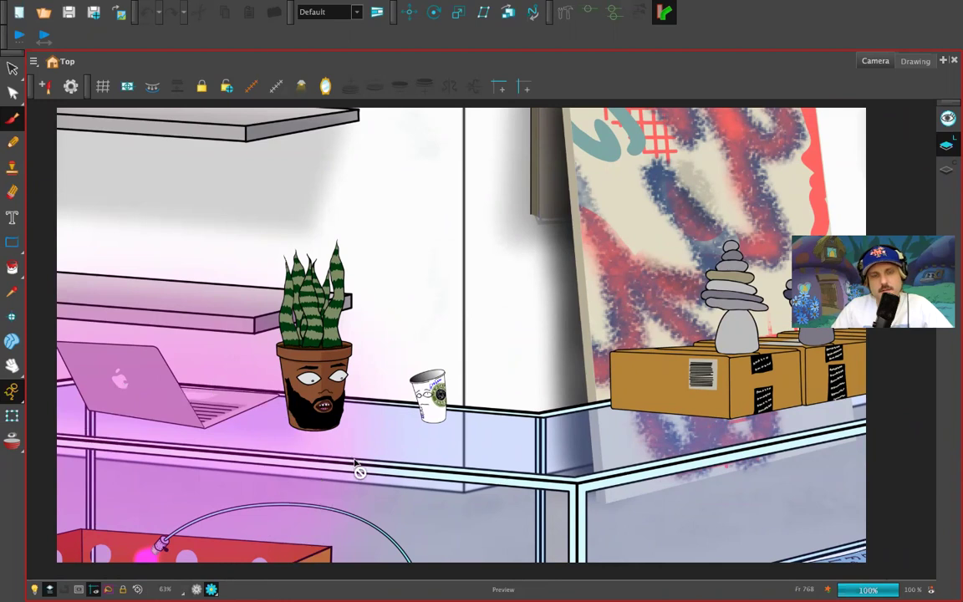
Compare the interior scene in the OpenGL and render previews by alternating between them
click(193, 589)
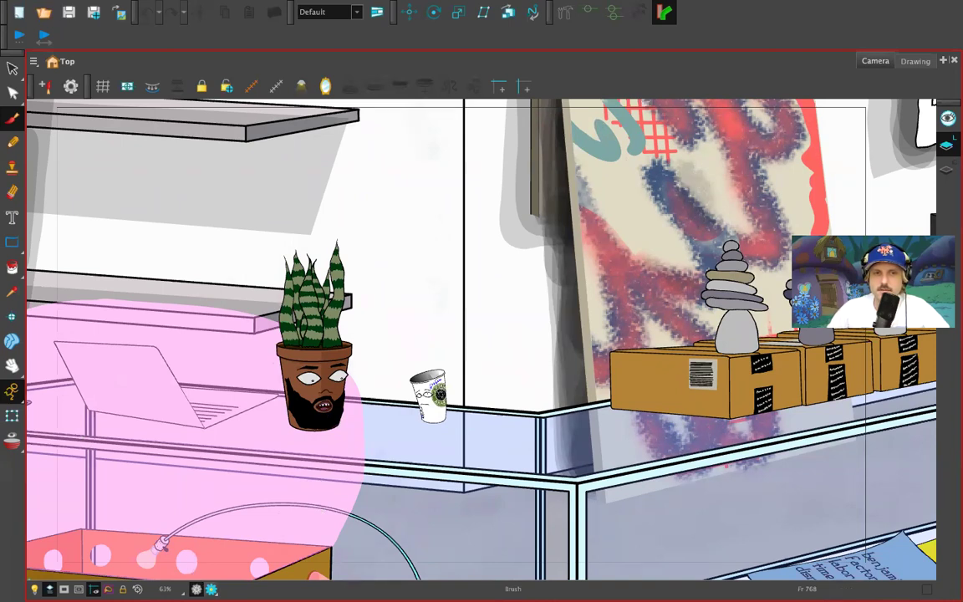
click(211, 590)
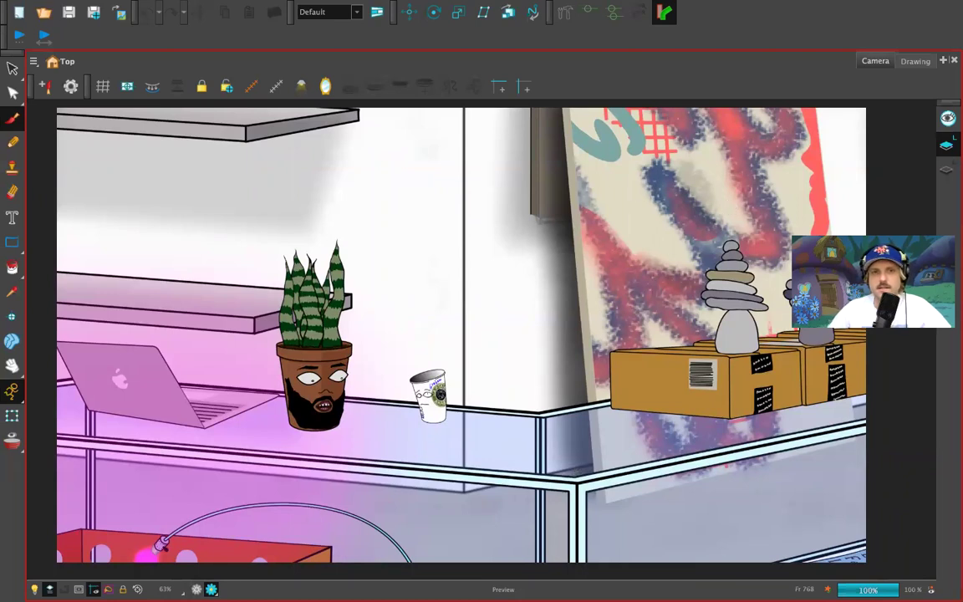
click(197, 590)
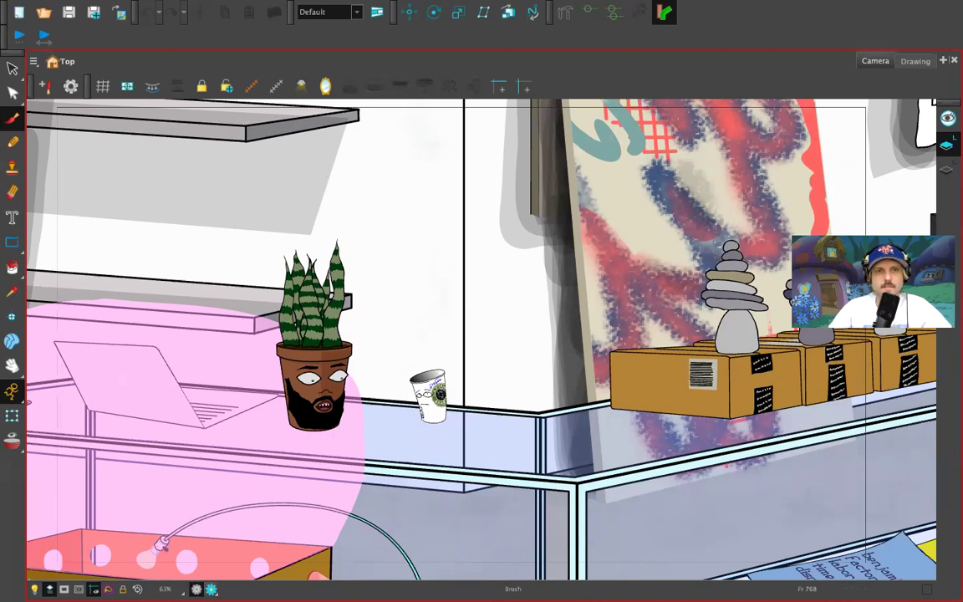
click(926, 589)
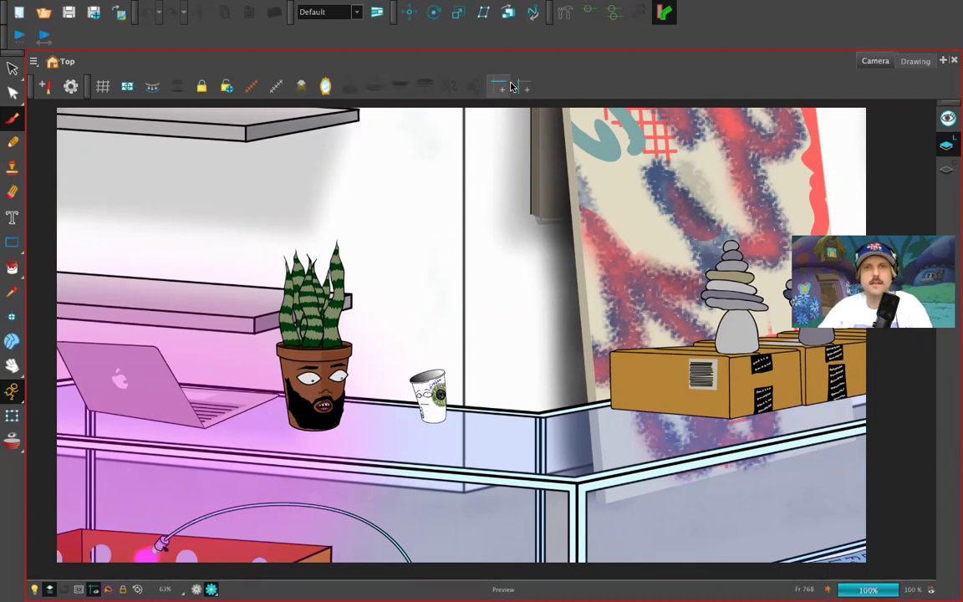
Return the Camera view to the OpenGL preview and examine the whole store, the clothes pile and the statue
key(super+f)
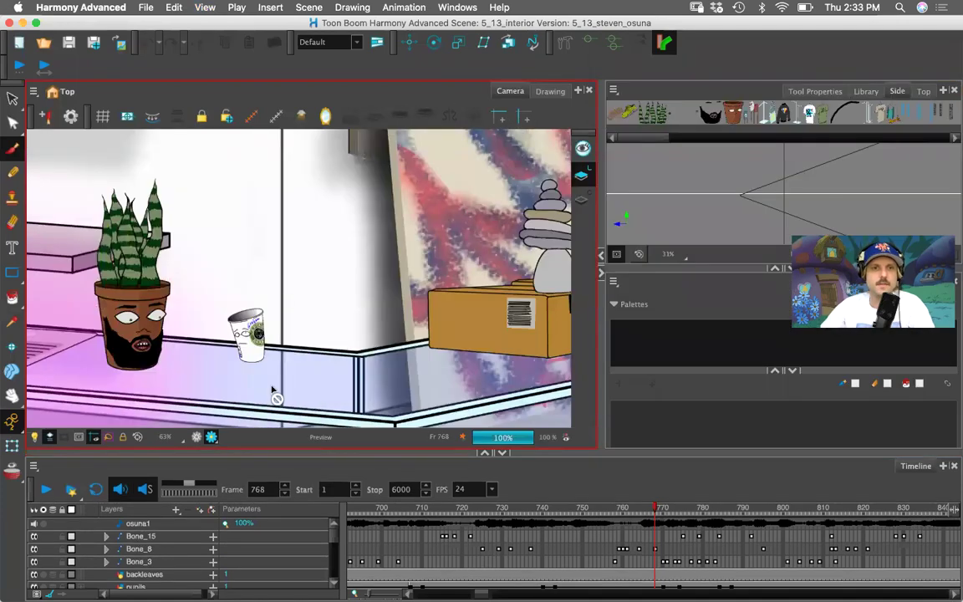
click(192, 436)
scroll(284, 301, down, 8)
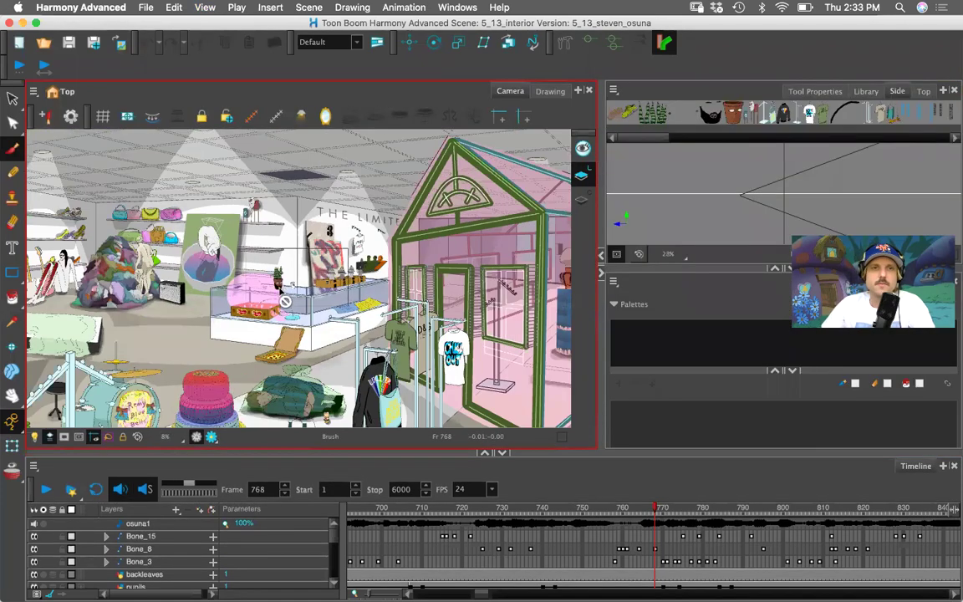
mouse_move(242, 309)
mouse_down()
mouse_move(422, 315)
mouse_move(436, 286)
mouse_move(285, 341)
mouse_move(477, 323)
mouse_up()
scroll(393, 268, up, 5)
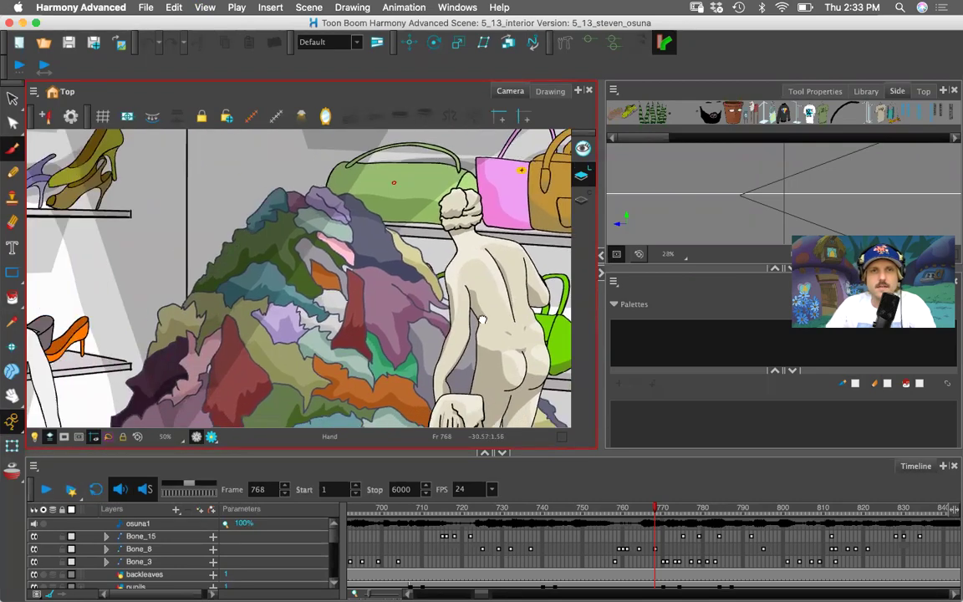
Examine the store's seated figure, guitars, Vox amplifier, bed and fruit-filled toilet up close
drag(290, 353, 492, 291)
scroll(462, 323, down, 1)
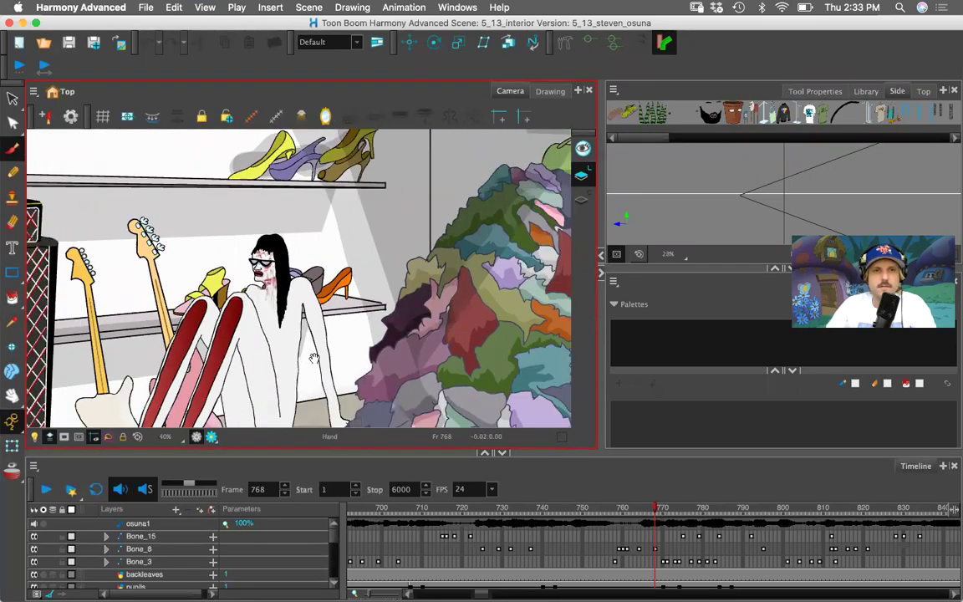
scroll(314, 357, left, 6)
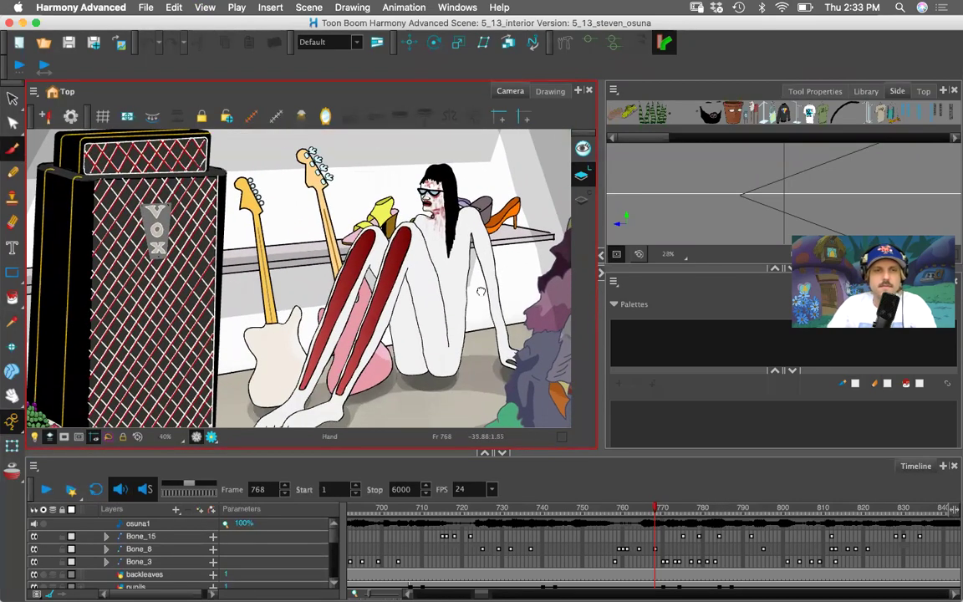
scroll(383, 229, down, 5)
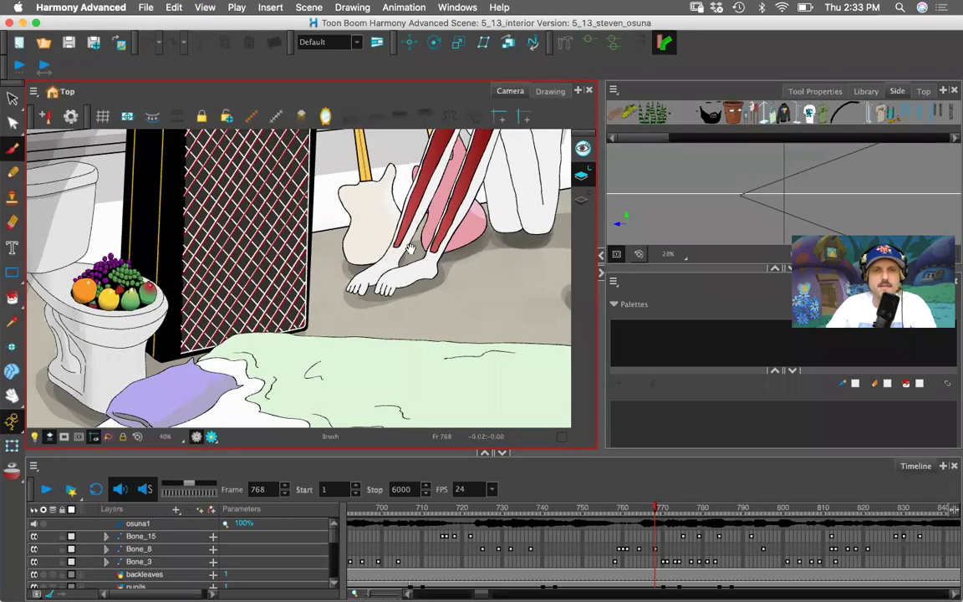
key(1)
key(1)
drag(391, 346, 468, 342)
key(2)
key(2)
key(2)
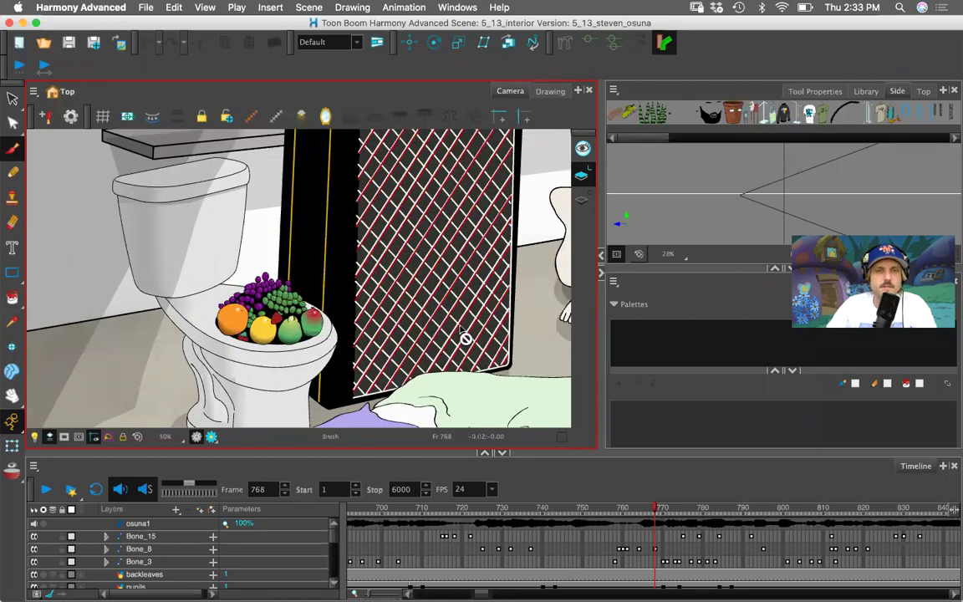
Examine the store from the bed and clothes pile across to the display counter and the green-framed pink house
scroll(464, 338, down, 2)
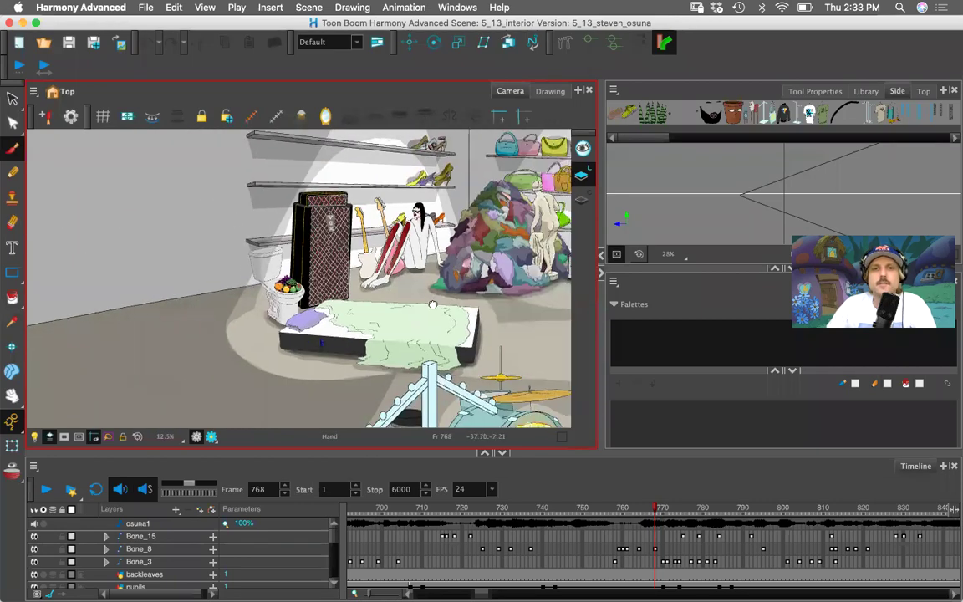
mouse_move(433, 306)
mouse_down()
mouse_move(225, 249)
mouse_move(207, 279)
mouse_up()
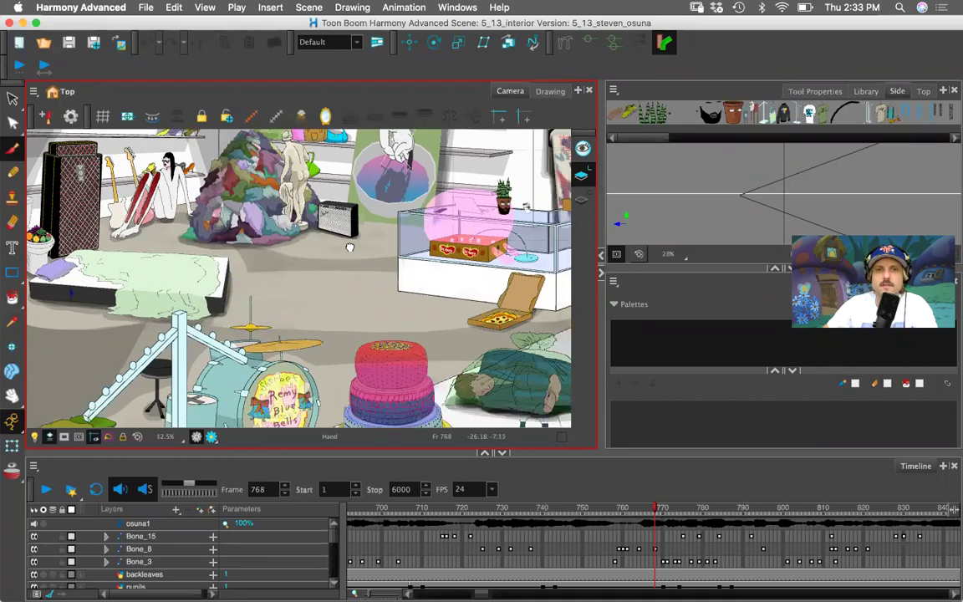
drag(269, 151, 266, 151)
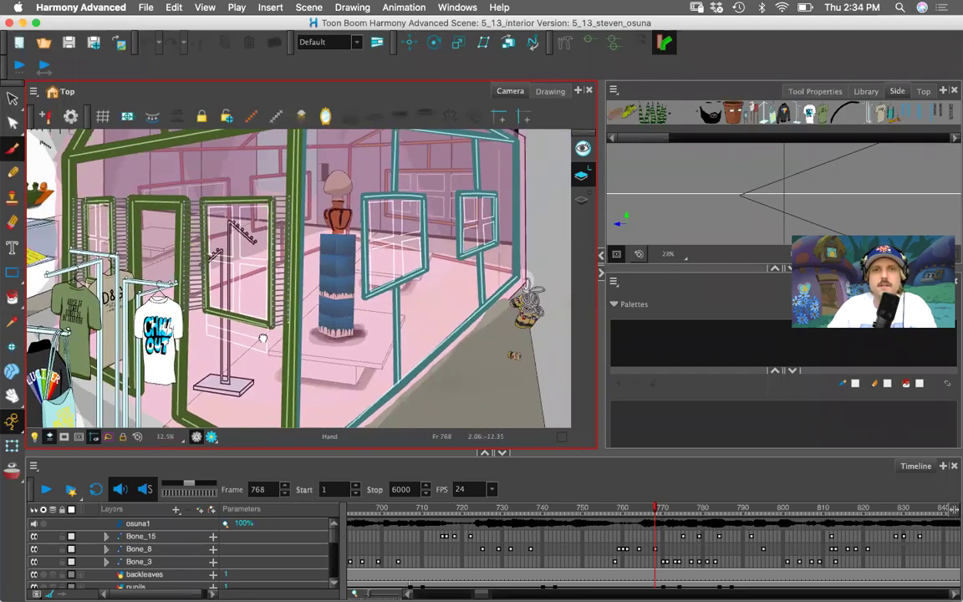
mouse_move(230, 265)
mouse_down()
mouse_move(206, 305)
mouse_move(482, 347)
mouse_move(549, 369)
mouse_up()
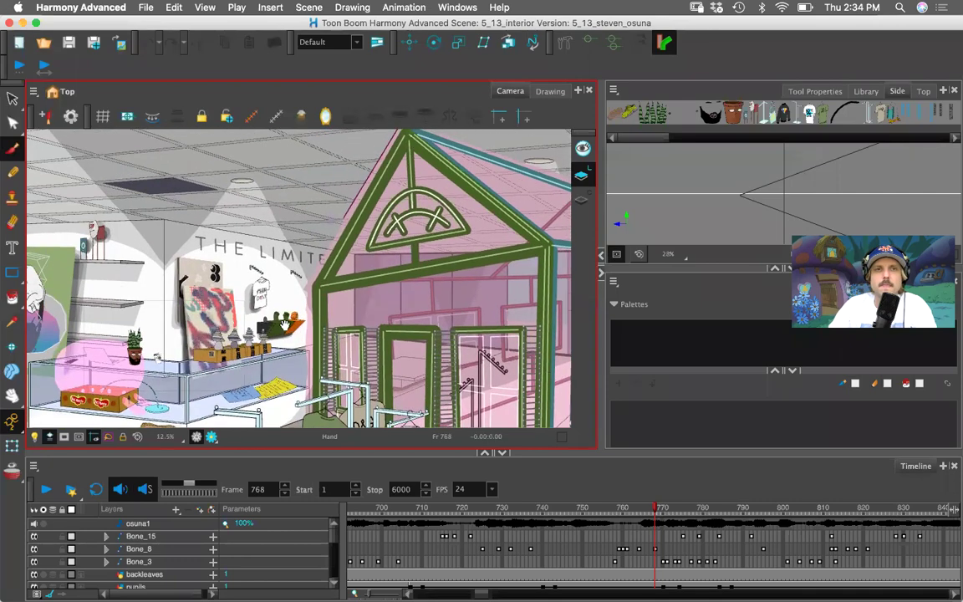
Examine the bearded plant pot and the paper cup on the glass counter up close
mouse_move(297, 355)
mouse_down()
mouse_move(428, 311)
mouse_move(246, 280)
mouse_move(380, 255)
mouse_up()
key(2)
key(2)
key(2)
mouse_move(234, 293)
mouse_down()
mouse_move(365, 279)
mouse_move(382, 252)
mouse_up()
key(2)
key(2)
key(2)
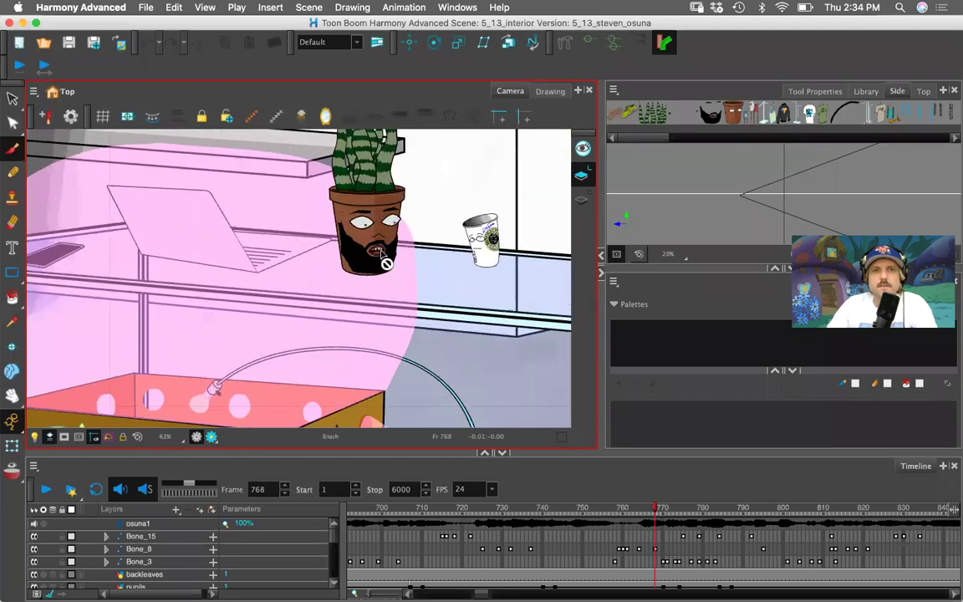
key(2)
key(2)
drag(424, 215, 241, 333)
key(1)
mouse_move(295, 291)
mouse_down()
mouse_move(279, 304)
mouse_move(292, 297)
mouse_up()
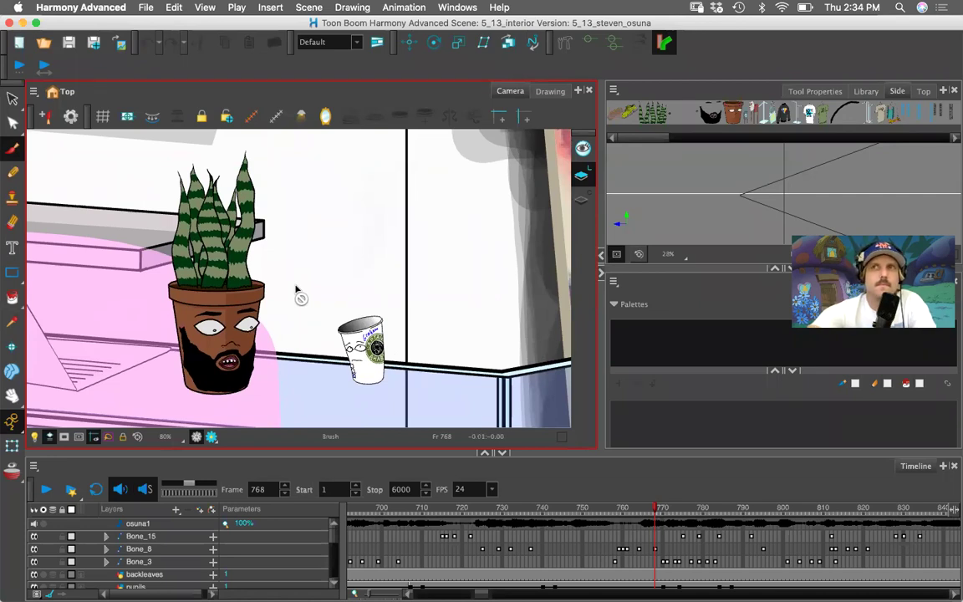
Reopen the recent gradient scene and go to frame 2
click(150, 7)
mouse_move(176, 48)
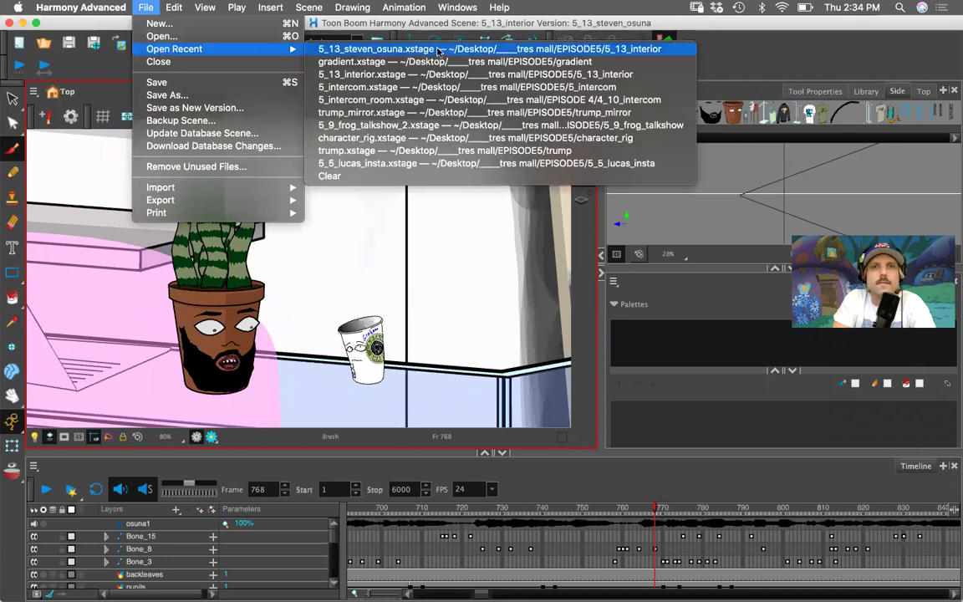
click(416, 63)
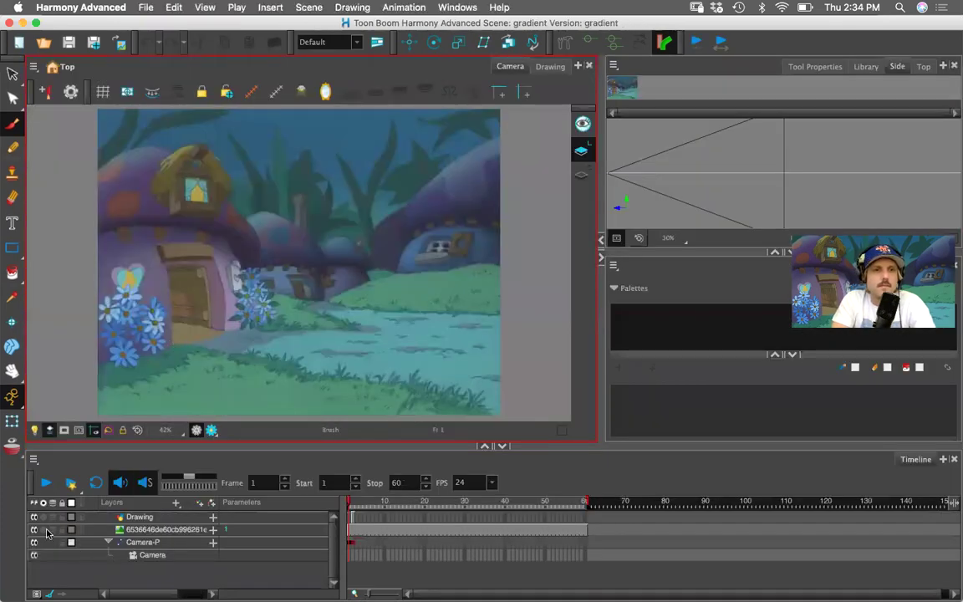
click(354, 504)
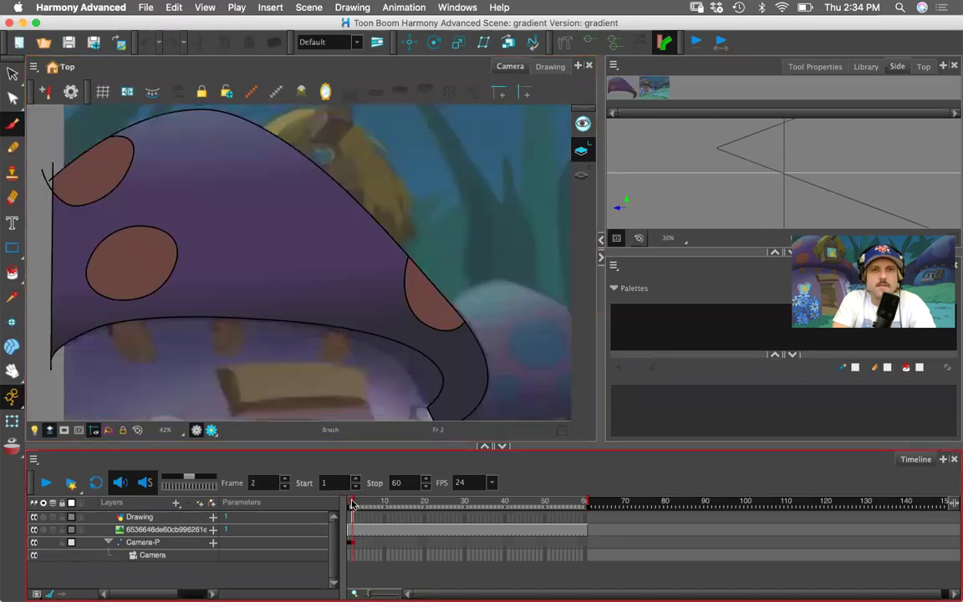
Examine the recreated mushroom roof up close and against the whole underwater village background in the Camera view
click(408, 67)
key(1)
key(1)
key(1)
key(1)
key(1)
key(1)
drag(395, 238, 285, 241)
key(1)
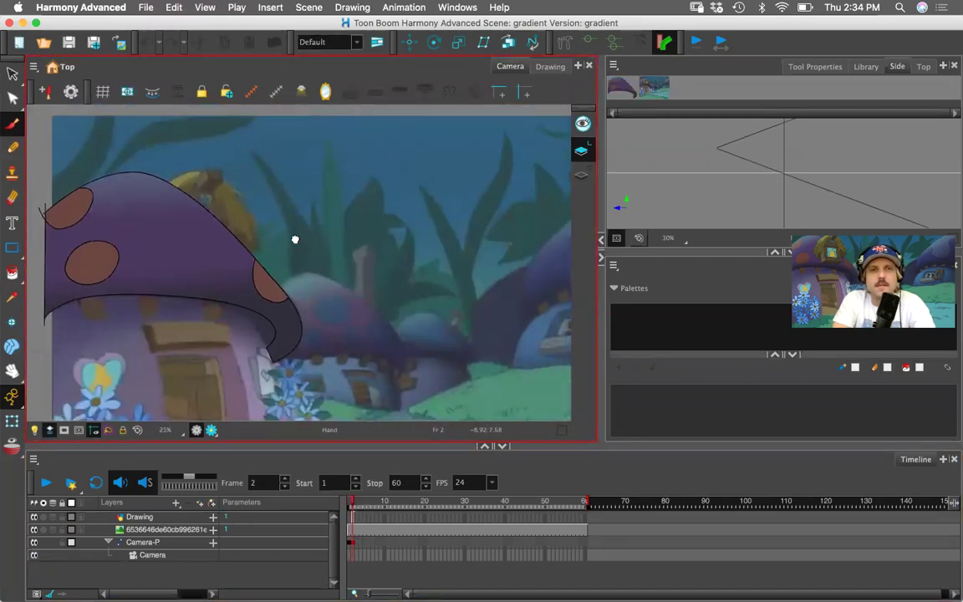
drag(308, 279, 407, 248)
key(2)
key(2)
key(2)
key(2)
key(2)
key(1)
key(1)
key(1)
key(1)
key(1)
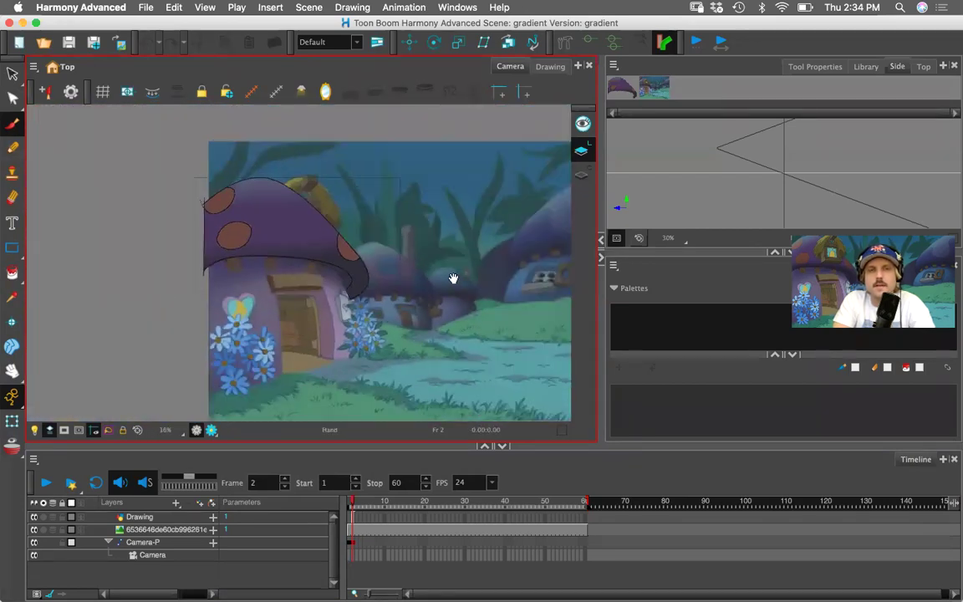
mouse_move(453, 277)
mouse_down()
mouse_move(324, 264)
mouse_move(393, 253)
mouse_up()
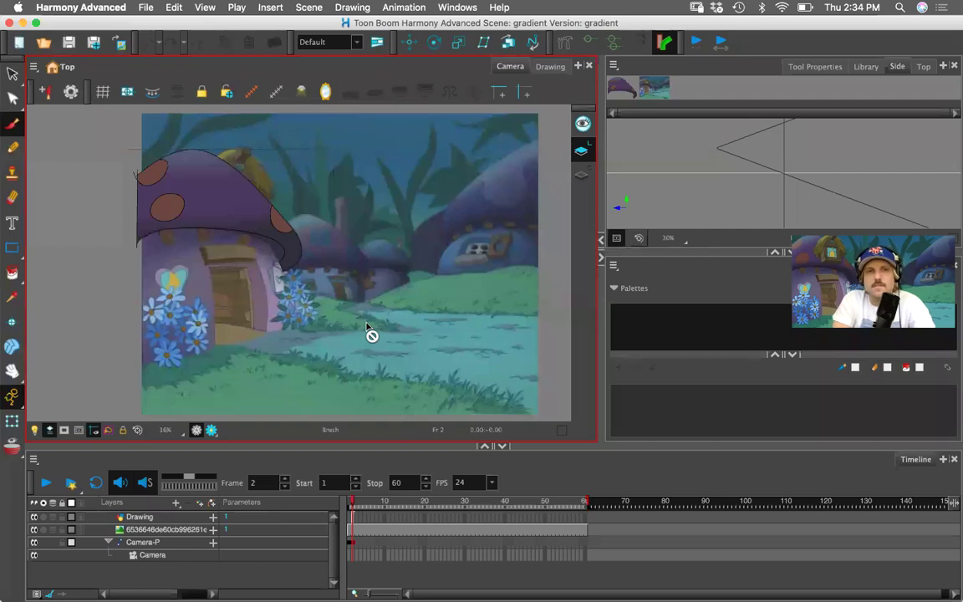
key(space)
drag(404, 297, 364, 298)
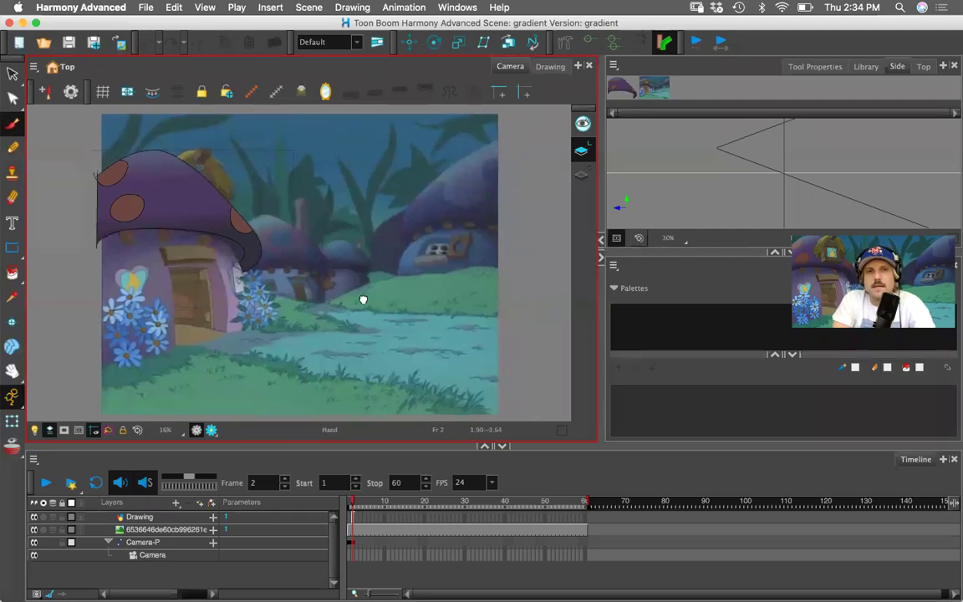